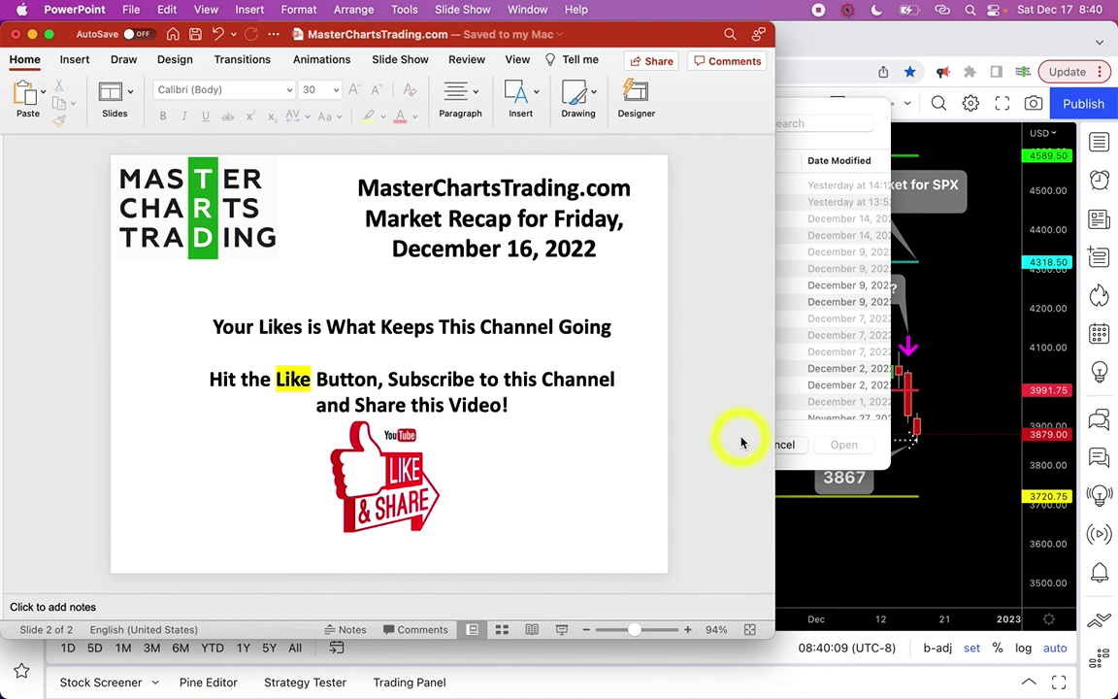
# Insert '$SLV' after $UUP in the gold and silver bullet, then return to TradingView
pyautogui.press('pageup')
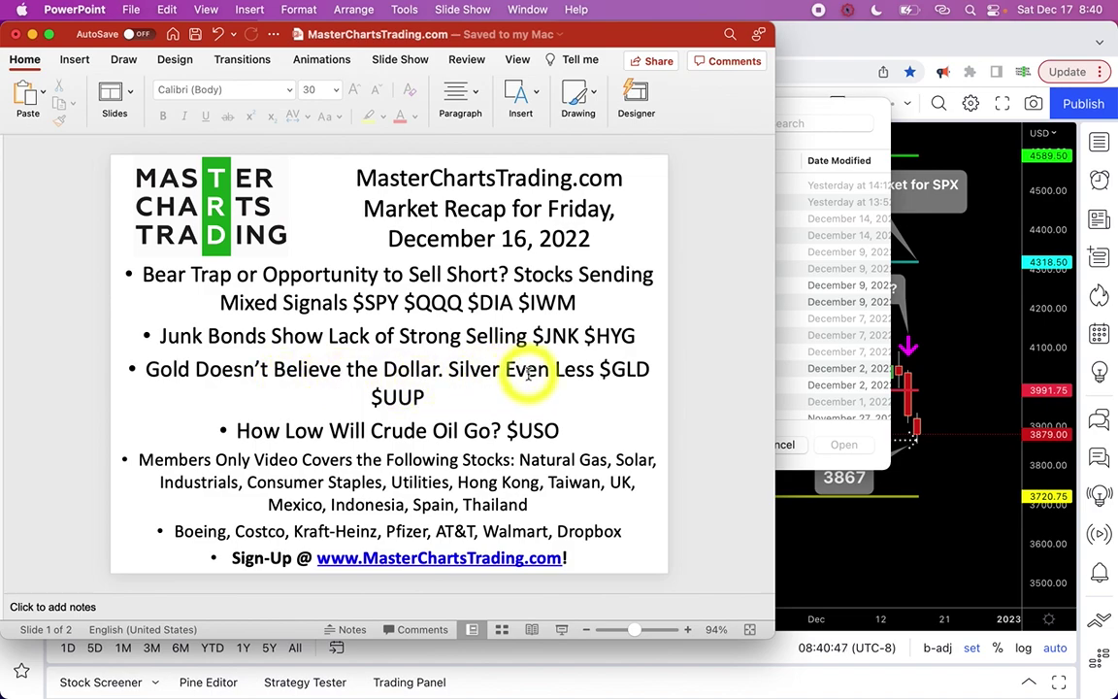
pyautogui.click(482, 398)
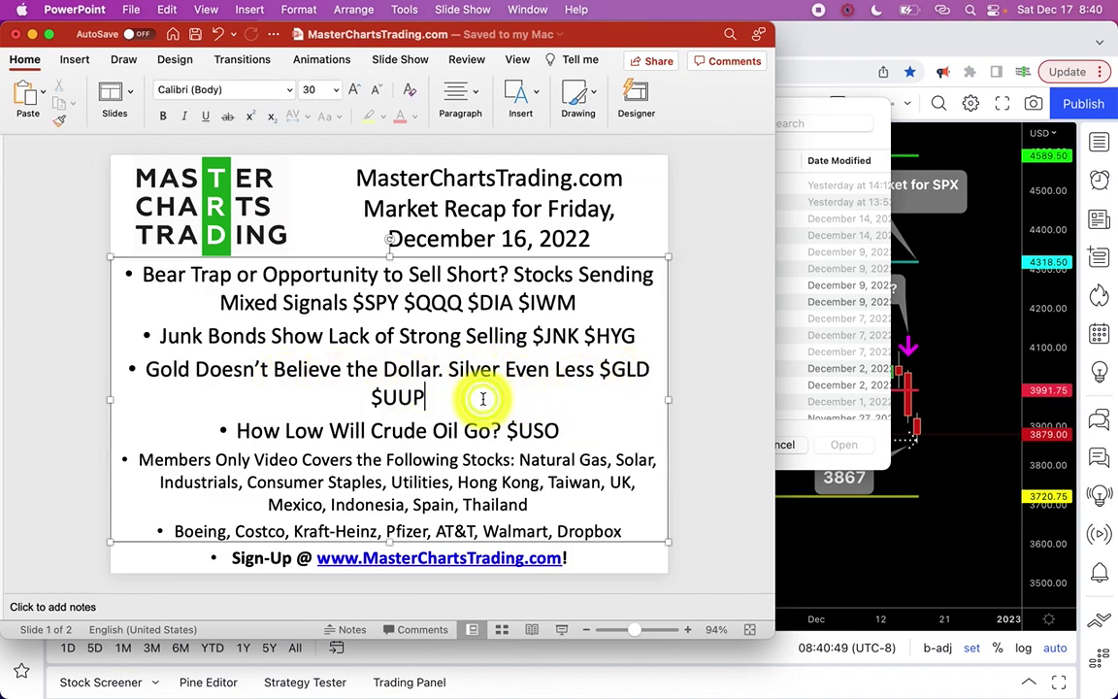
pyautogui.write('$')
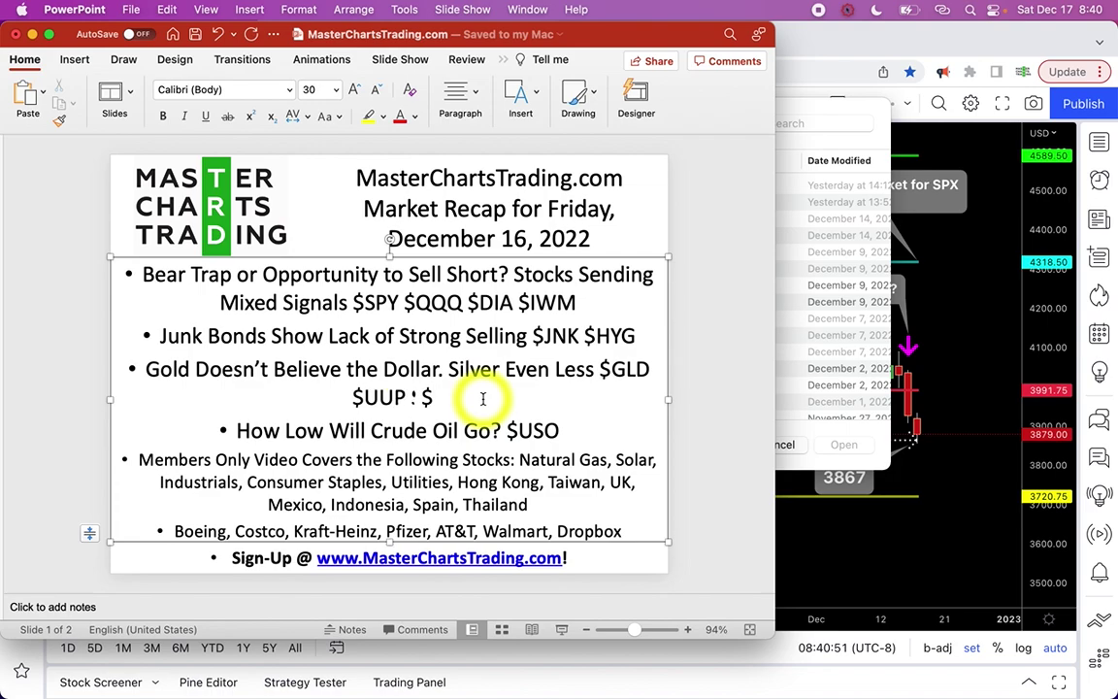
pyautogui.write('SLV')
pyautogui.click(688, 385)
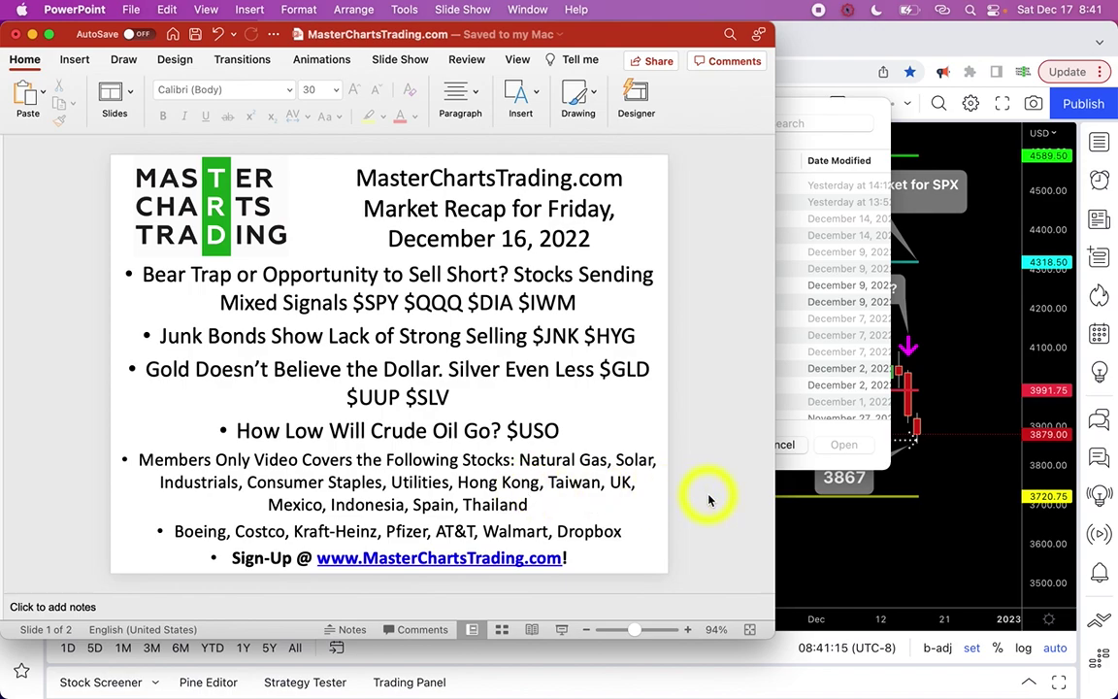
pyautogui.click(896, 564)
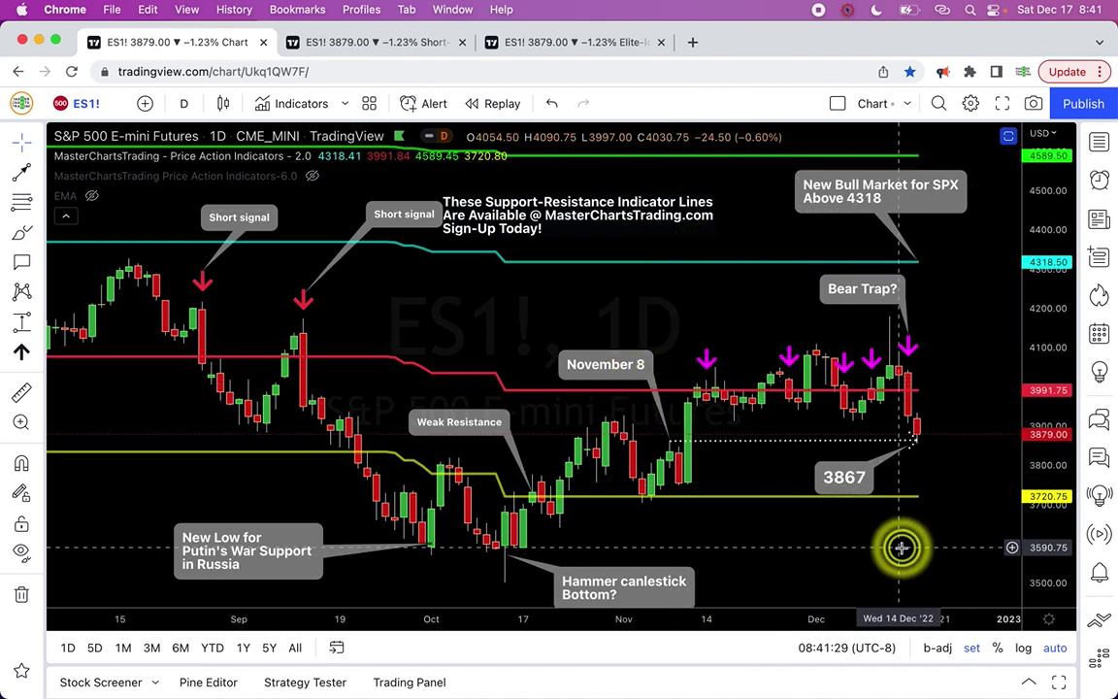
# Nudge the second Short signal callout on the ES1! daily chart slightly up and left
pyautogui.moveTo(404, 214); pyautogui.dragTo(358, 207)
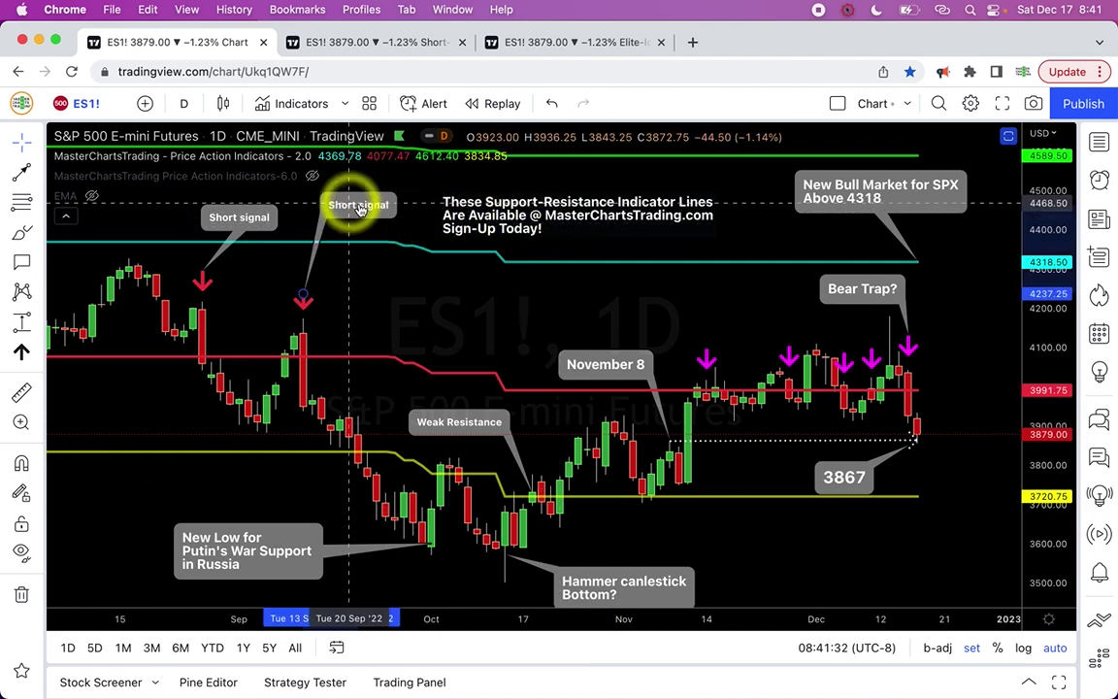
pyautogui.click(598, 237)
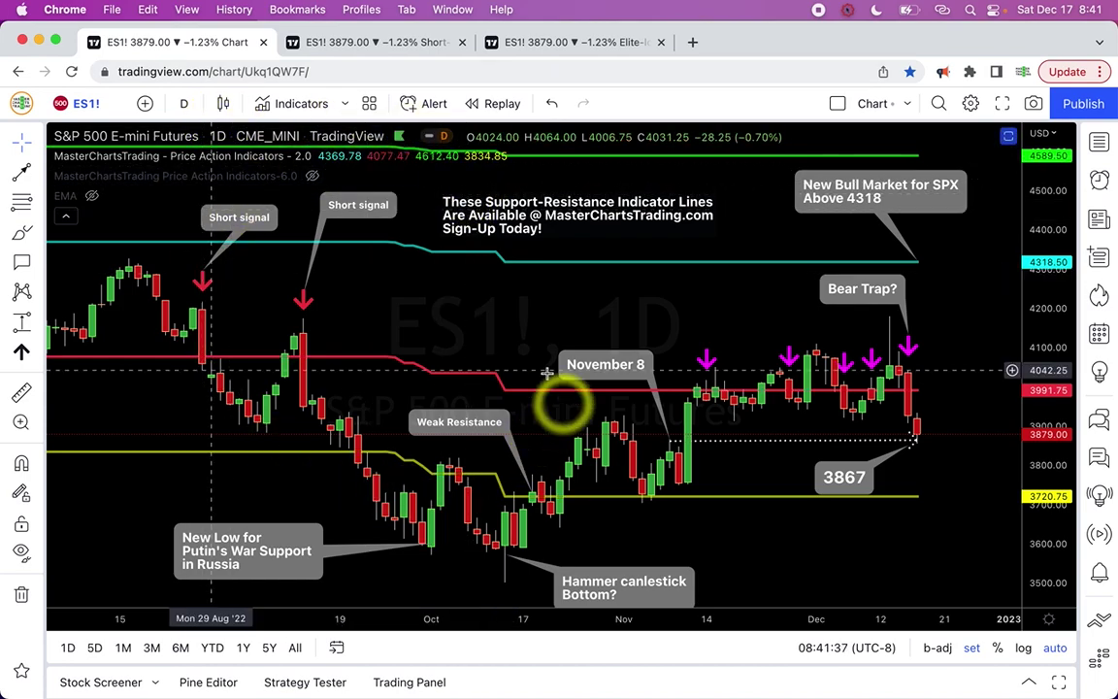
pyautogui.click(199, 72)
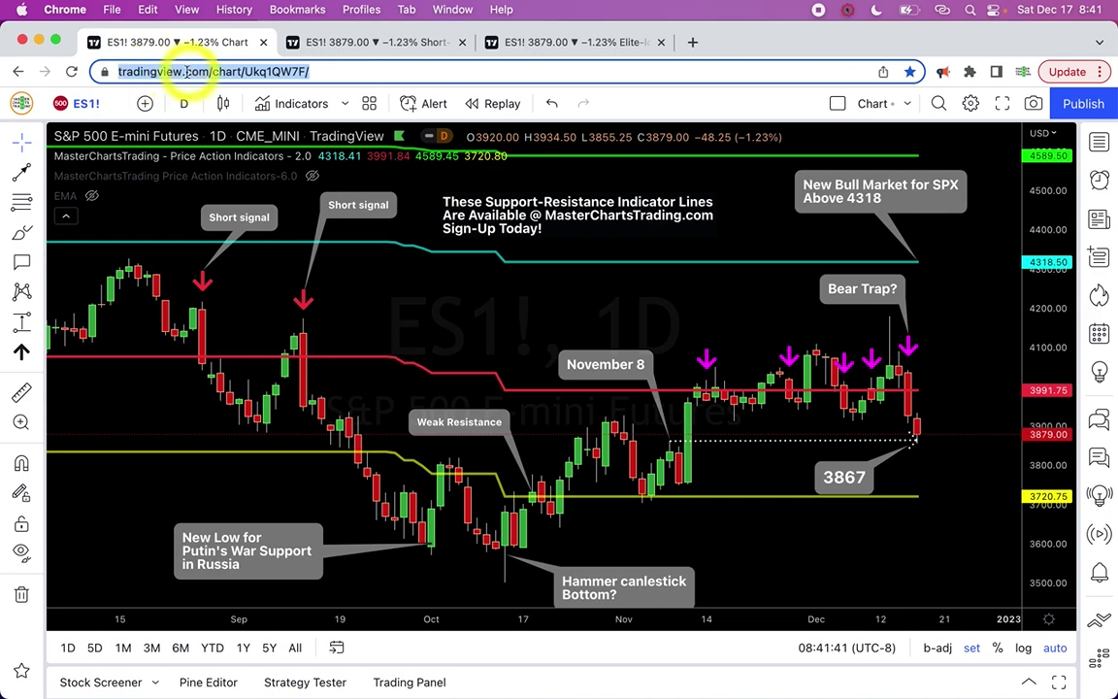
pyautogui.click(482, 320)
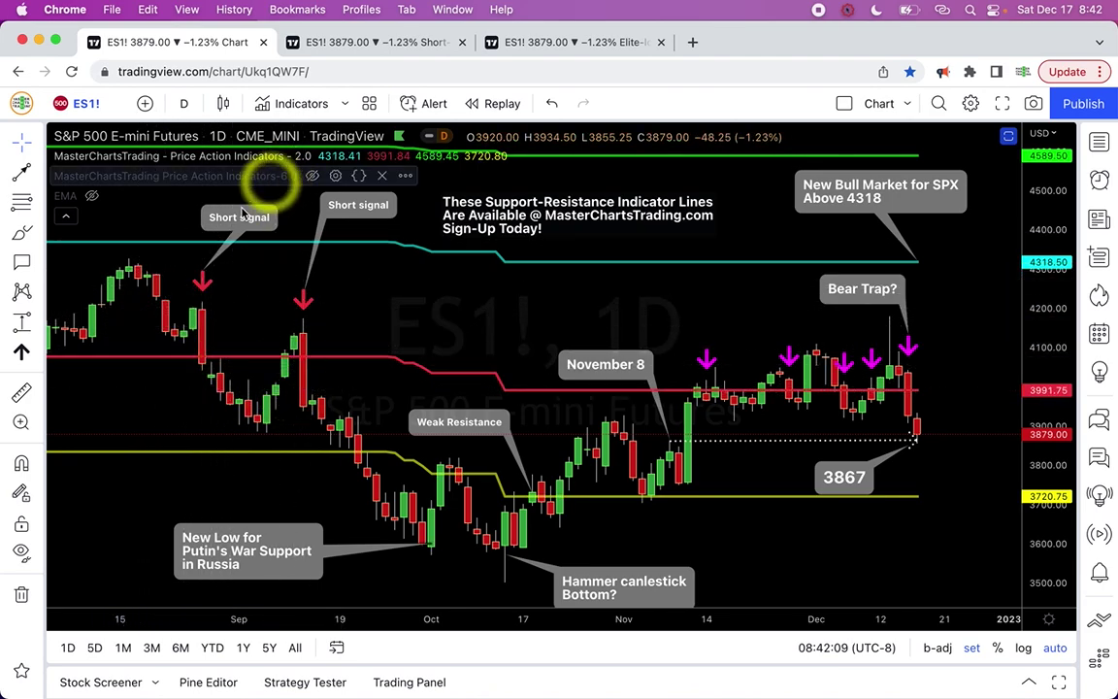
pyautogui.click(222, 103)
# Switch the ES1! daily chart to a Line chart and inspect both red Short signal arrows
pyautogui.click(258, 276)
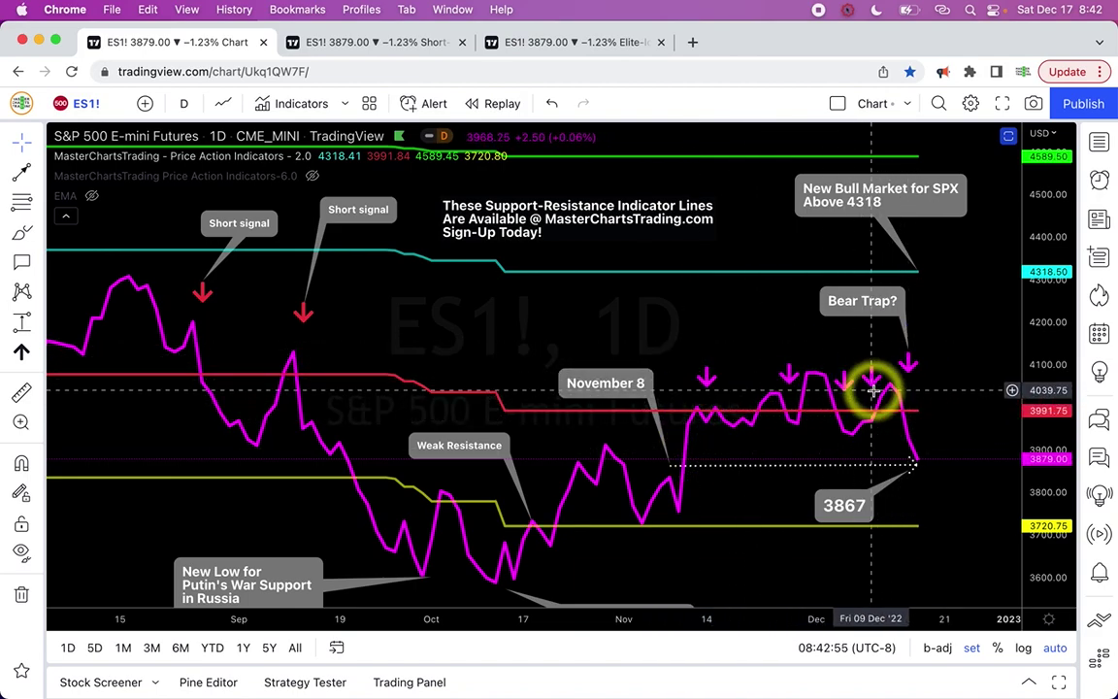
pyautogui.click(201, 293)
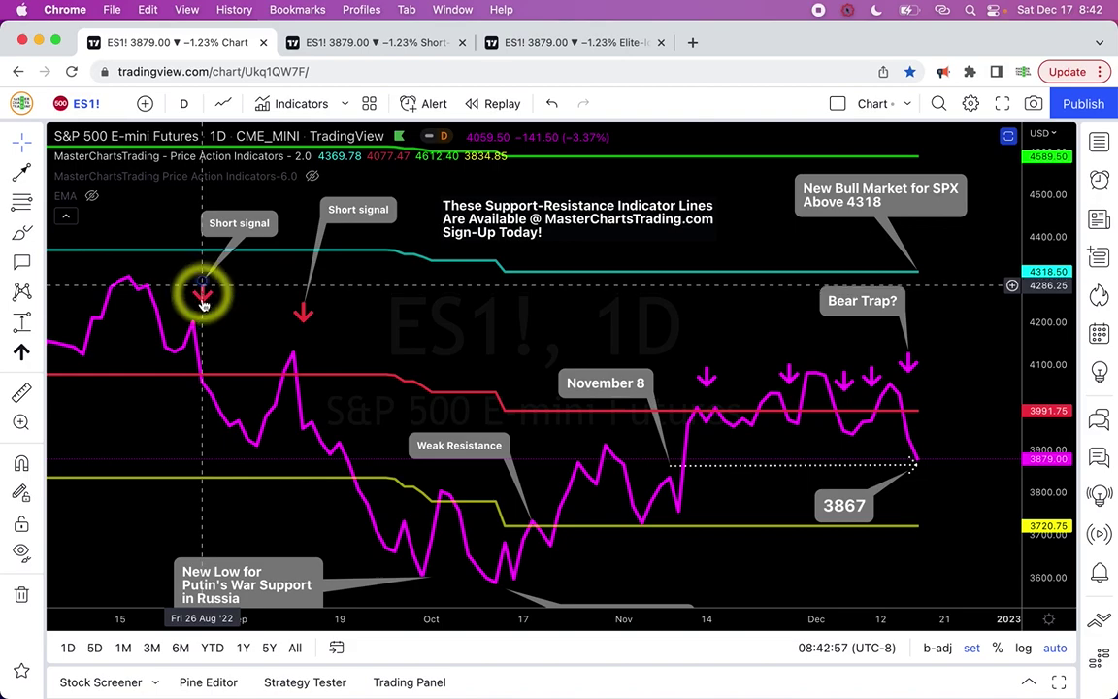
pyautogui.click(198, 384)
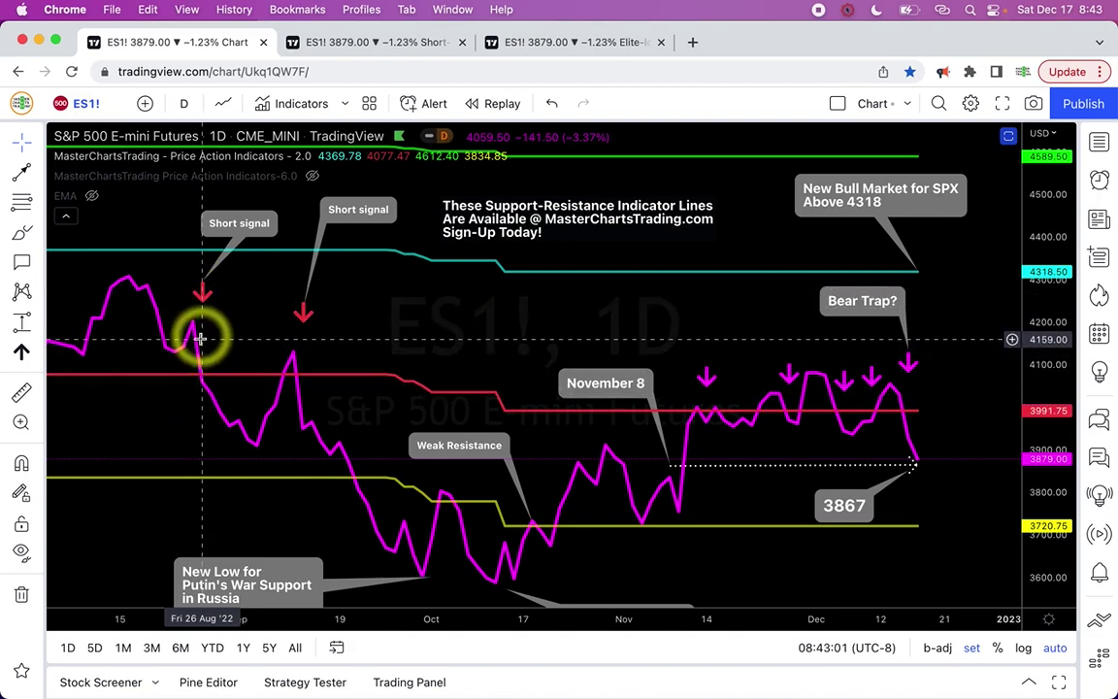
pyautogui.click(300, 340)
pyautogui.click(298, 363)
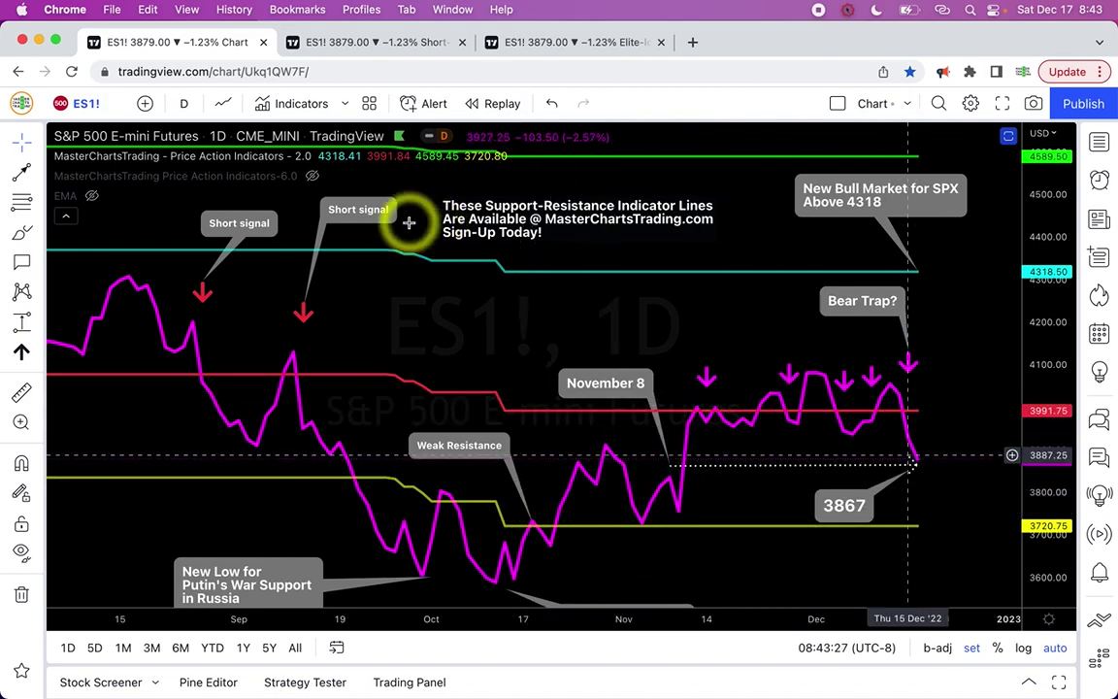
pyautogui.click(222, 103)
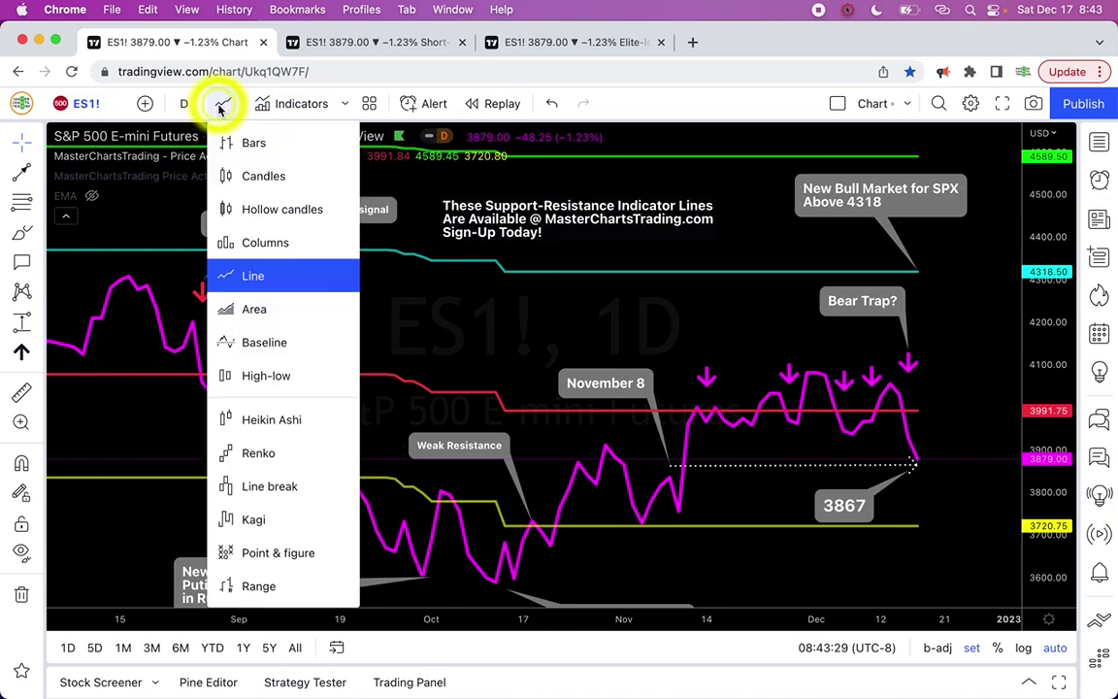
# Restore Candles, zoom in on October–December, and switch to the ES1! 4-hour chart tab
pyautogui.click(273, 181)
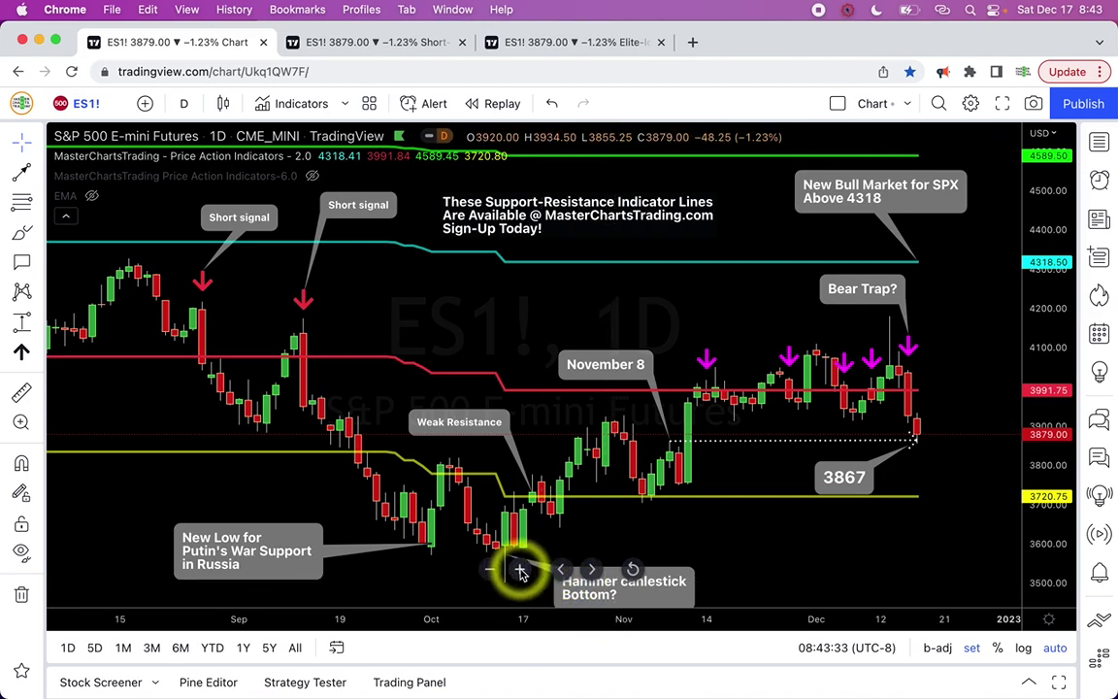
pyautogui.click(520, 570)
pyautogui.click(520, 569)
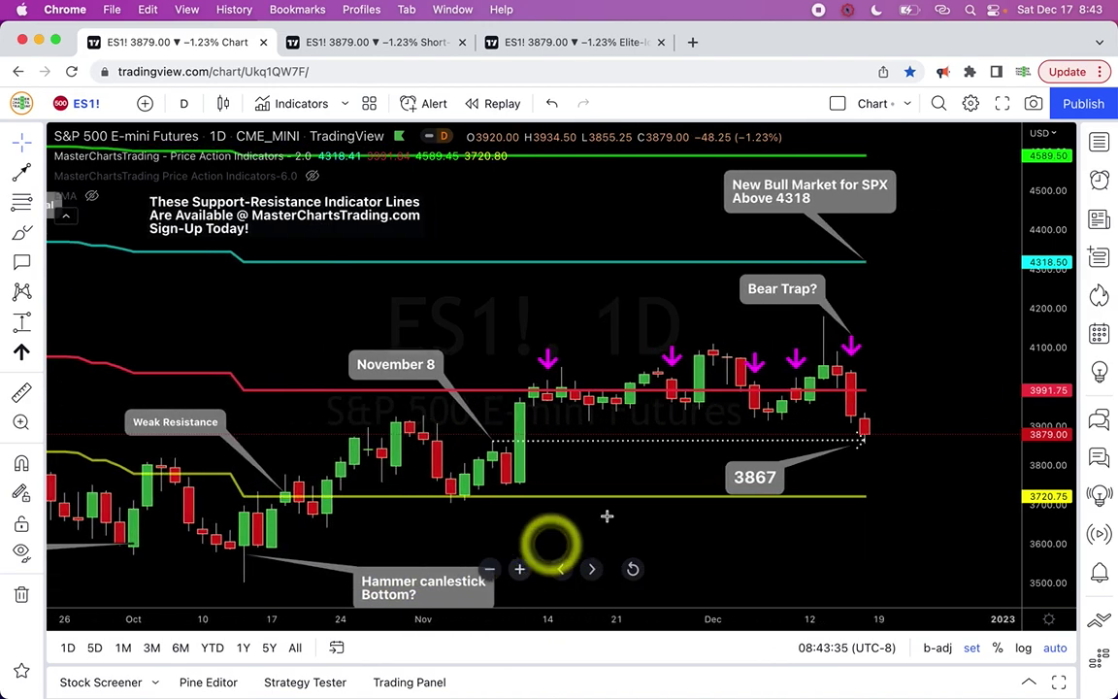
pyautogui.hscroll(-2, 624, 511)
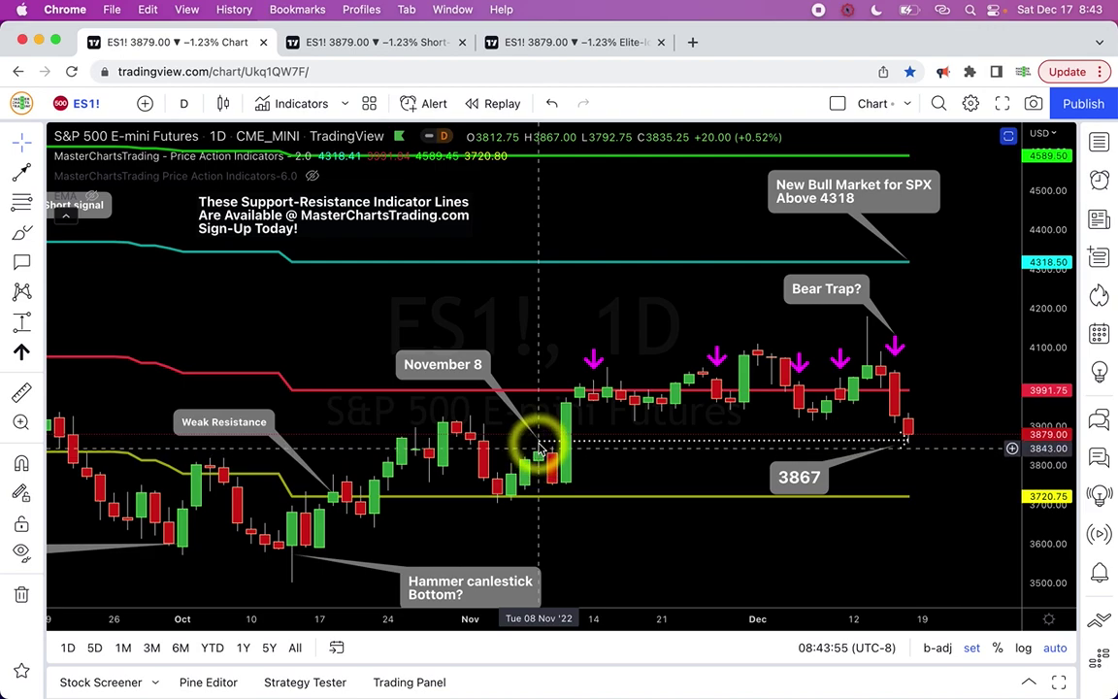
pyautogui.click(379, 42)
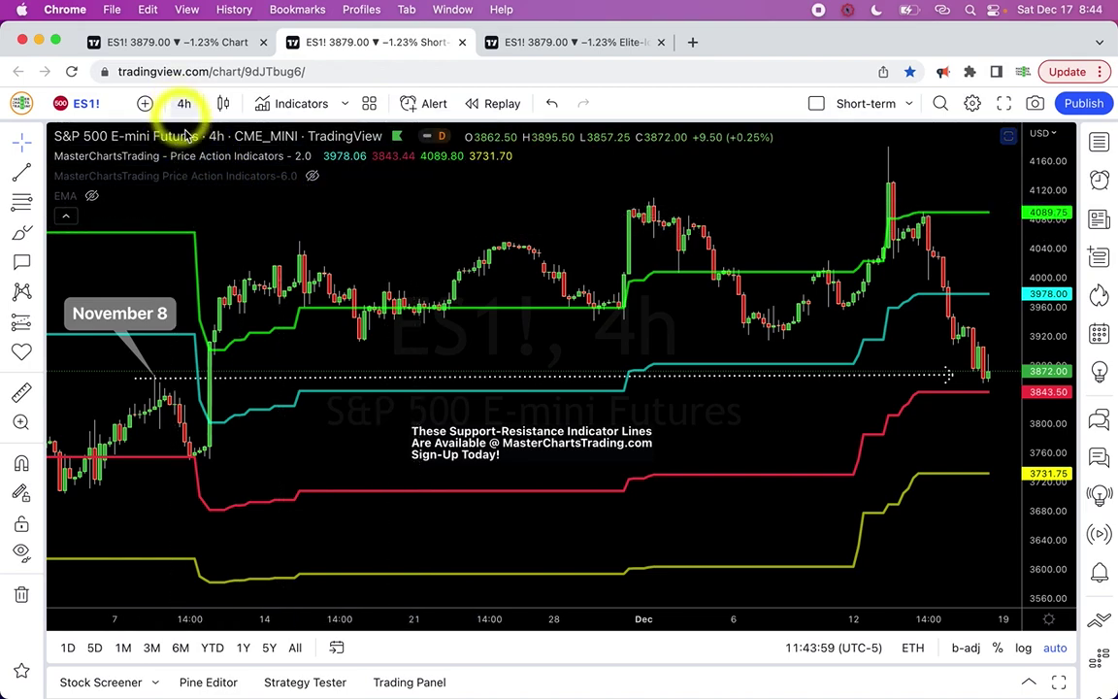
# Open and dismiss Symbol Search and the interval list, keeping ES1! on 4h
pyautogui.click(101, 106)
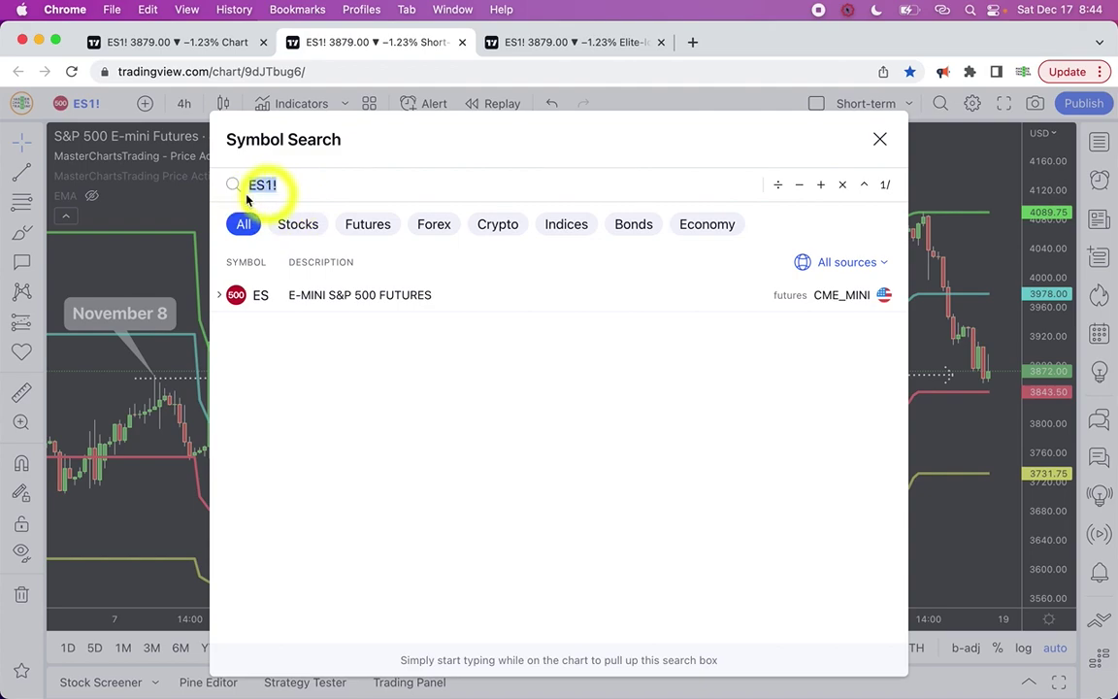
pyautogui.click(165, 210)
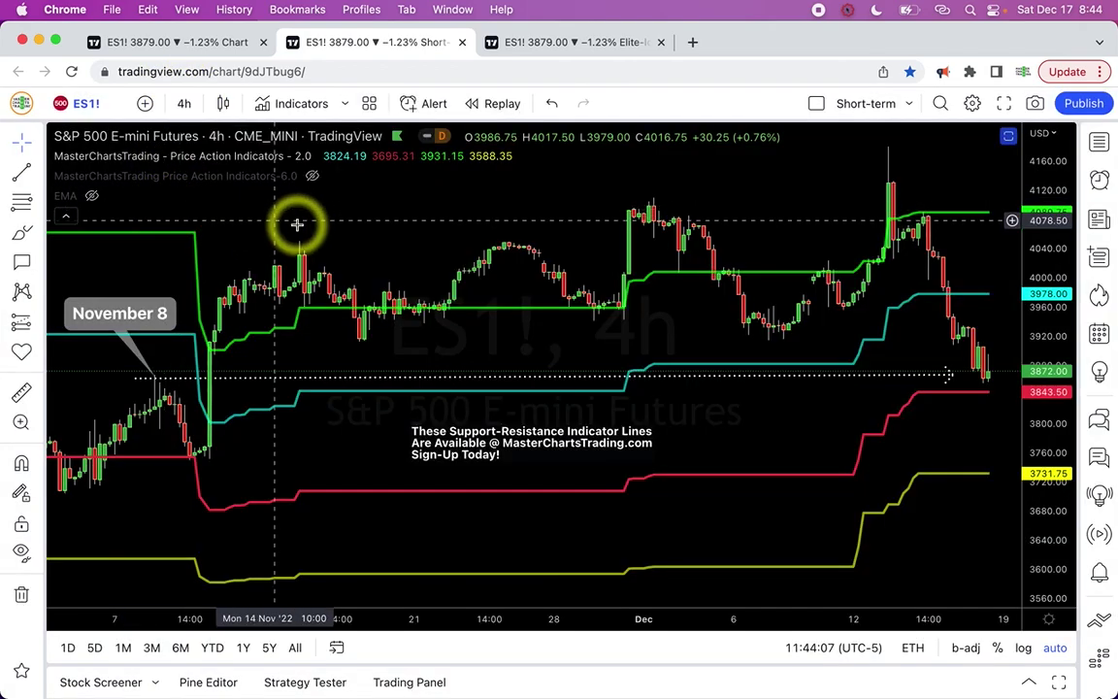
pyautogui.click(186, 105)
pyautogui.scroll(-2, 270, 426)
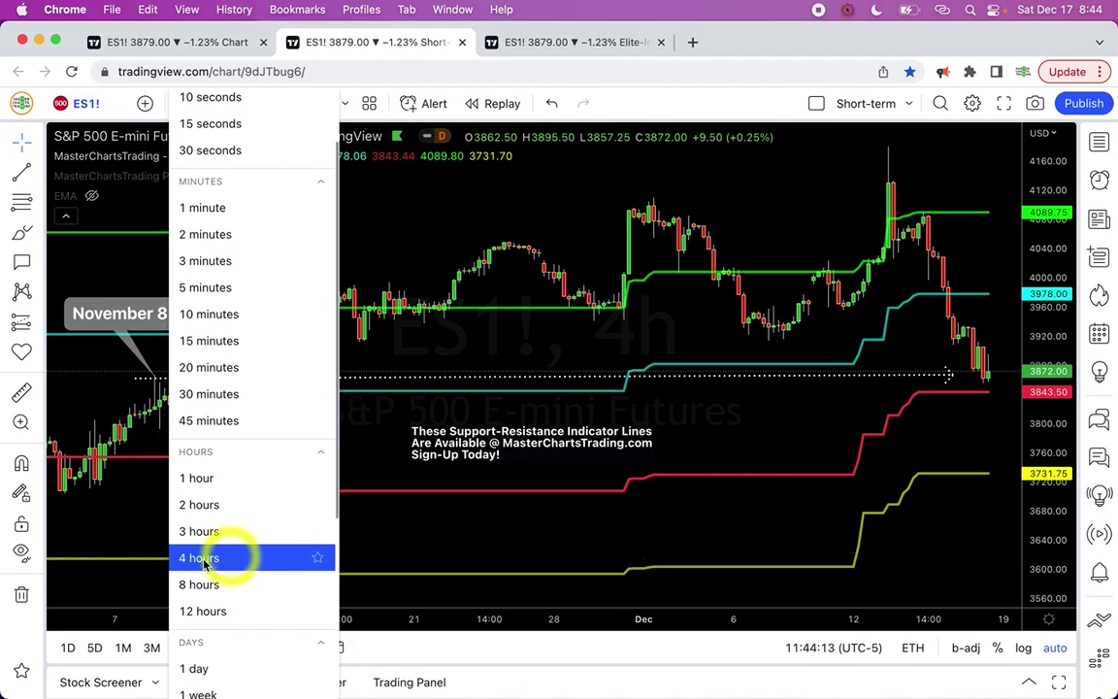
pyautogui.click(537, 529)
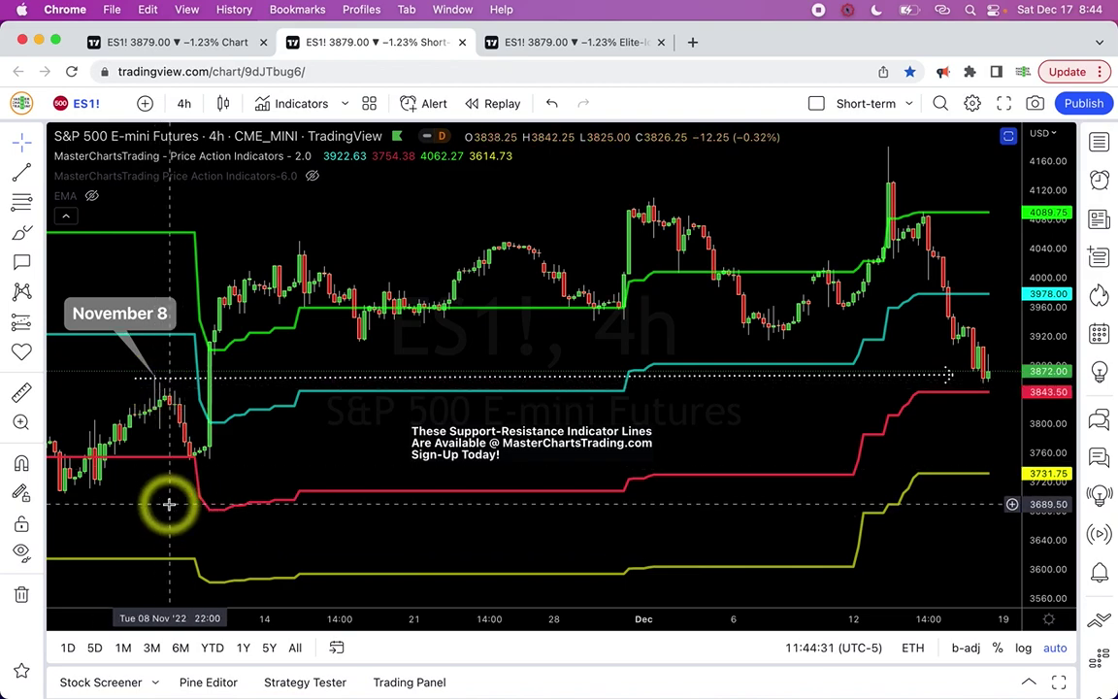
# Scroll the 4-hour chart around the November 8 level, then return to the daily chart tab
pyautogui.hscroll(-3, 169, 503)
pyautogui.hscroll(-8, 168, 503)
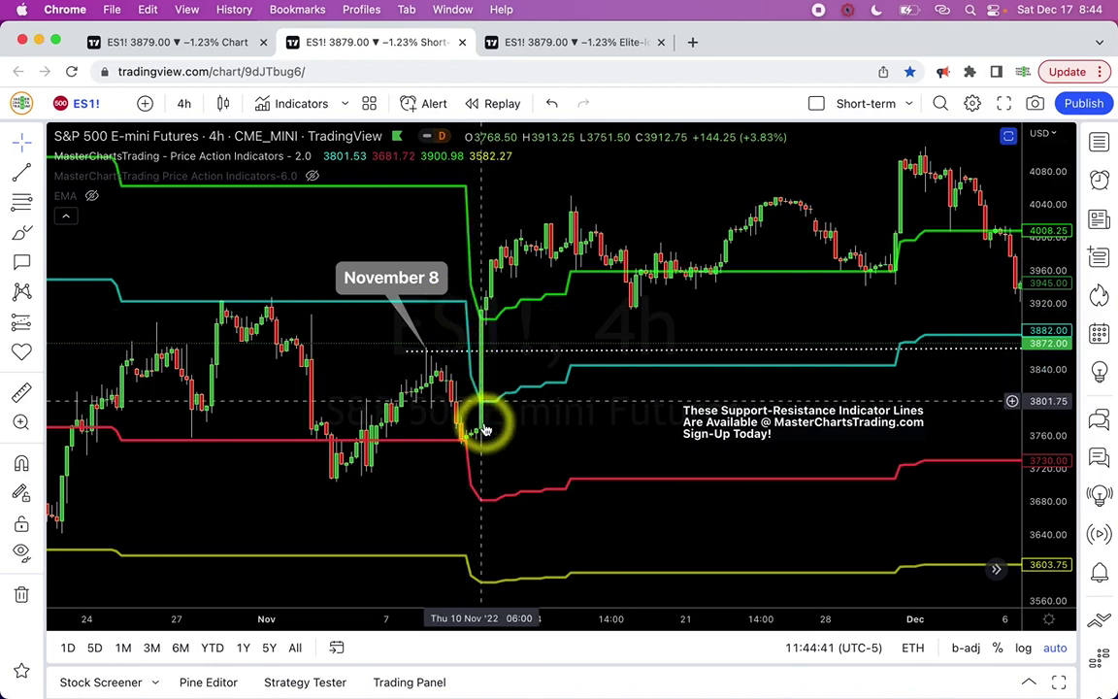
pyautogui.hscroll(10, 482, 423)
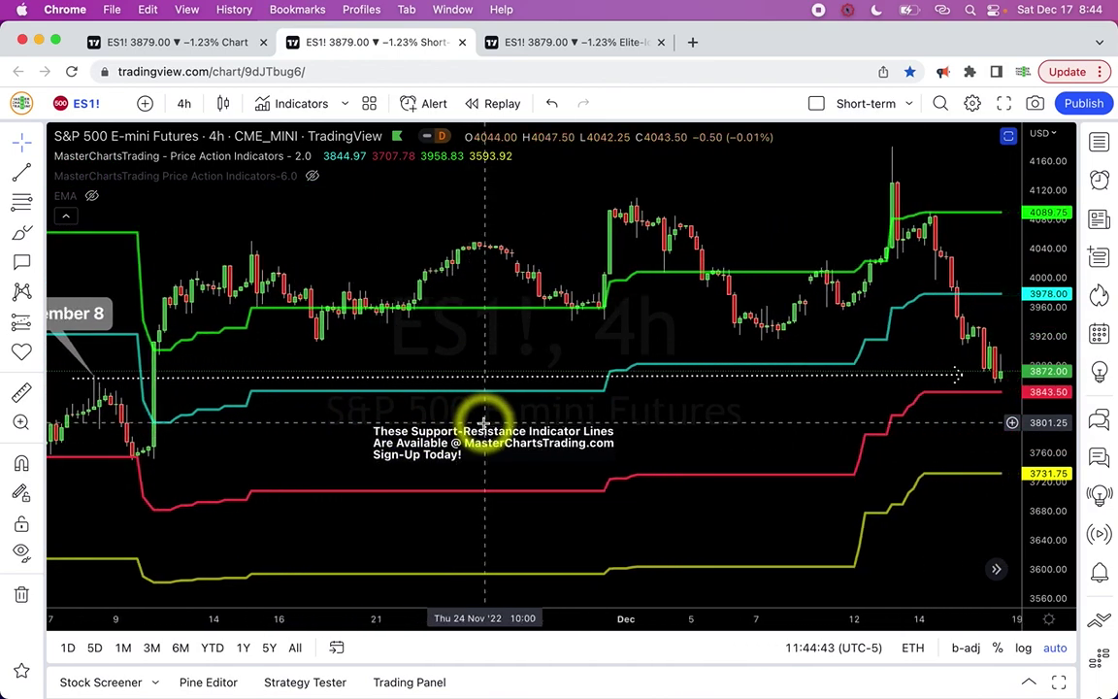
pyautogui.hscroll(-3, 483, 423)
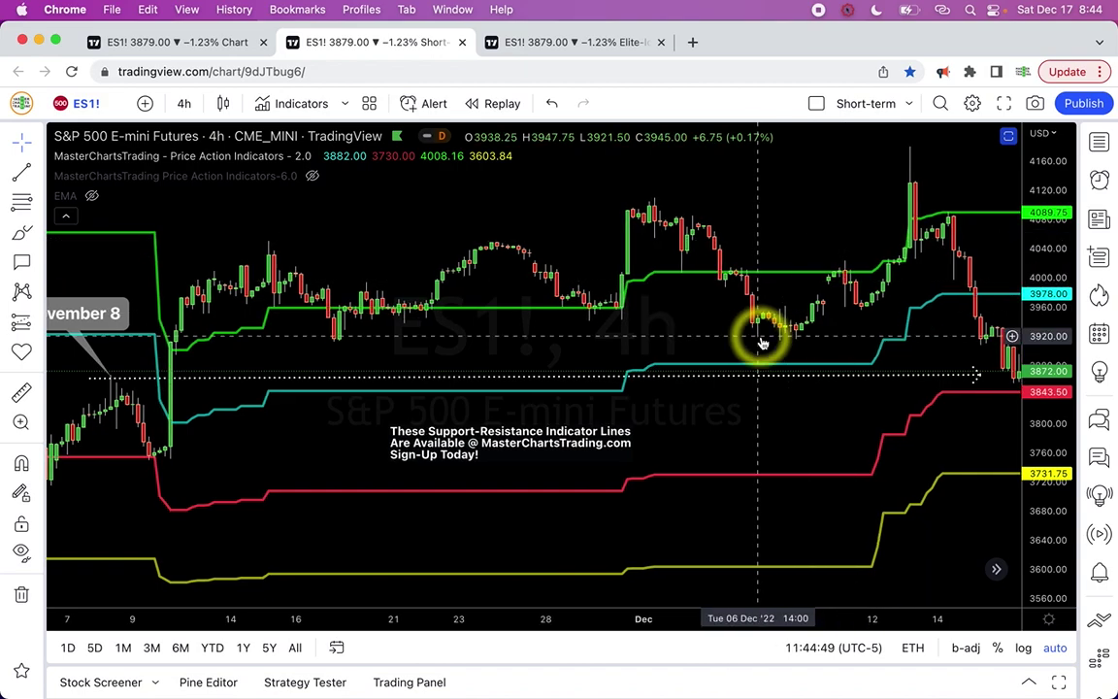
pyautogui.hscroll(2, 761, 332)
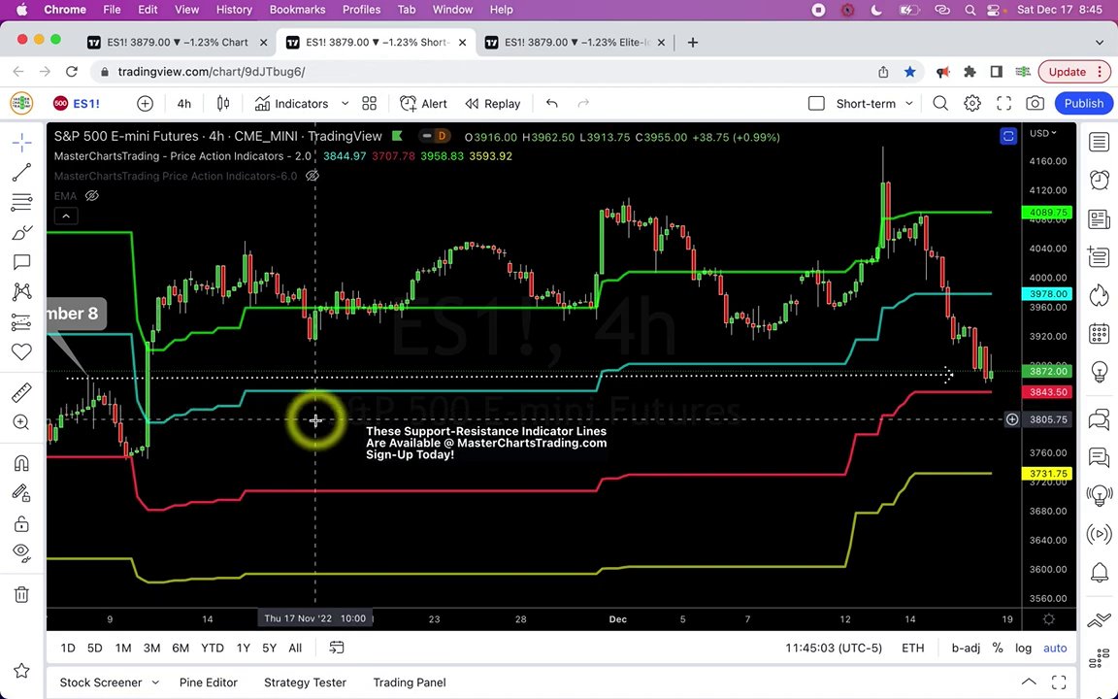
pyautogui.hscroll(-2, 316, 419)
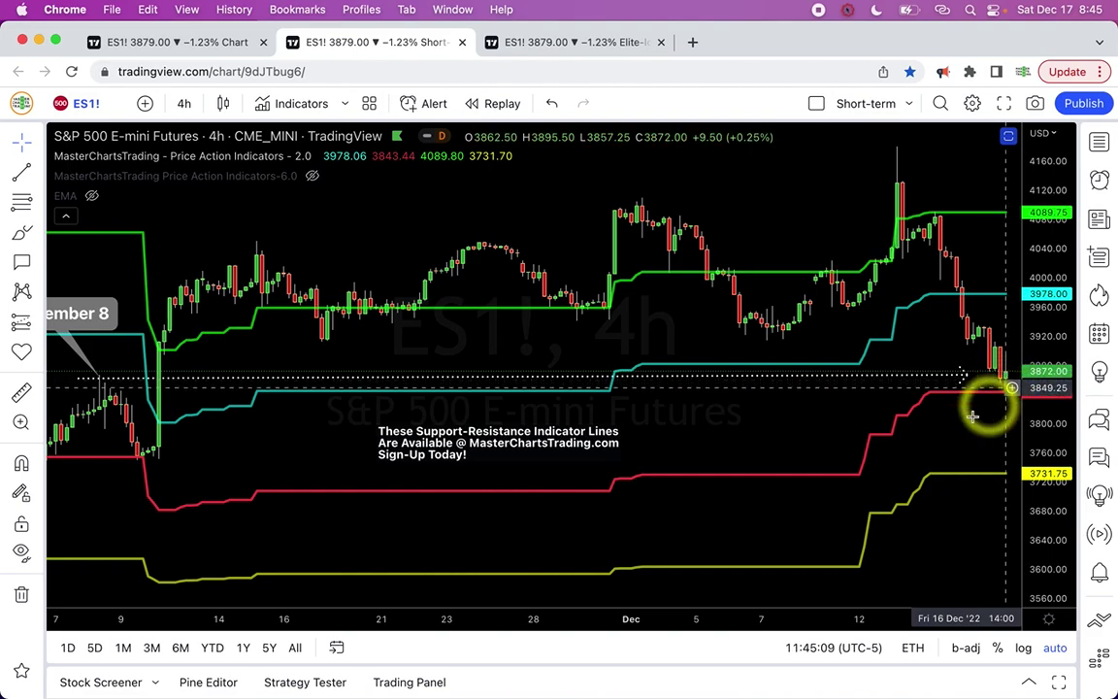
pyautogui.hscroll(4, 960, 419)
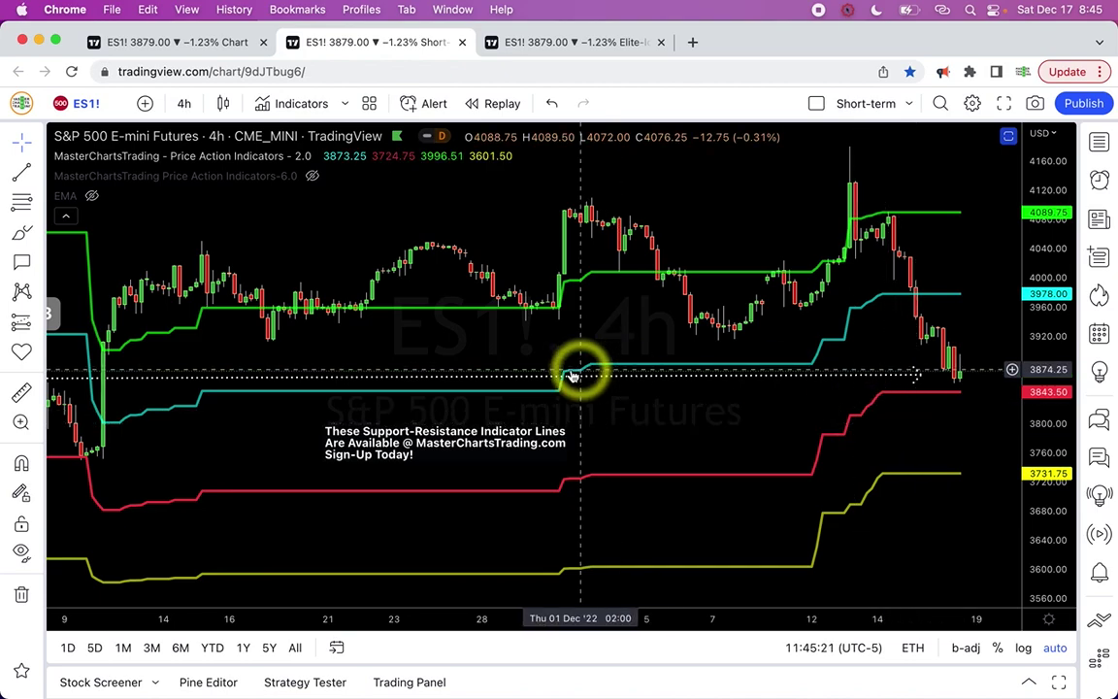
pyautogui.click(173, 43)
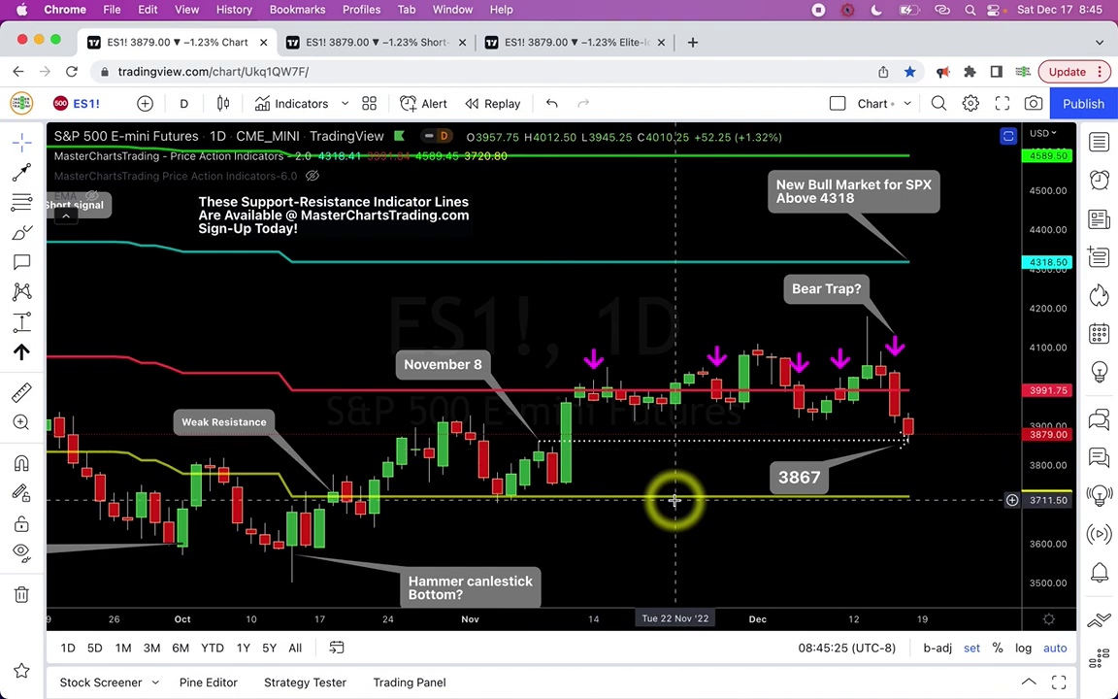
# Revisit and scroll the 4-hour chart, then go back to the ES1! daily chart tab
pyautogui.click(320, 44)
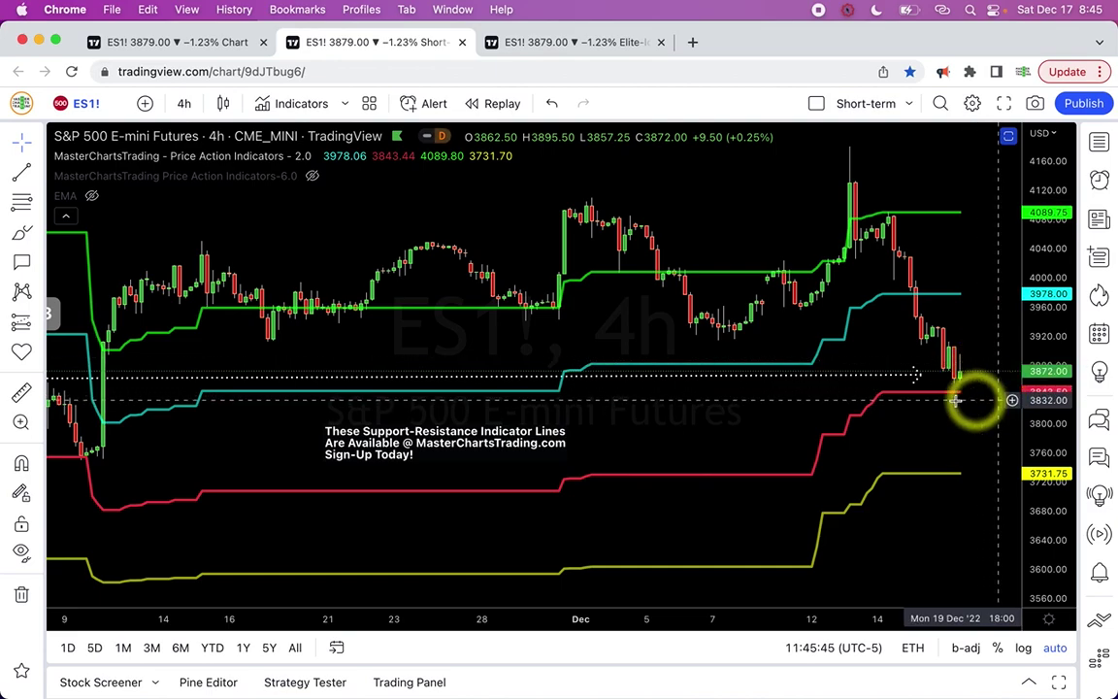
pyautogui.hscroll(3, 935, 407)
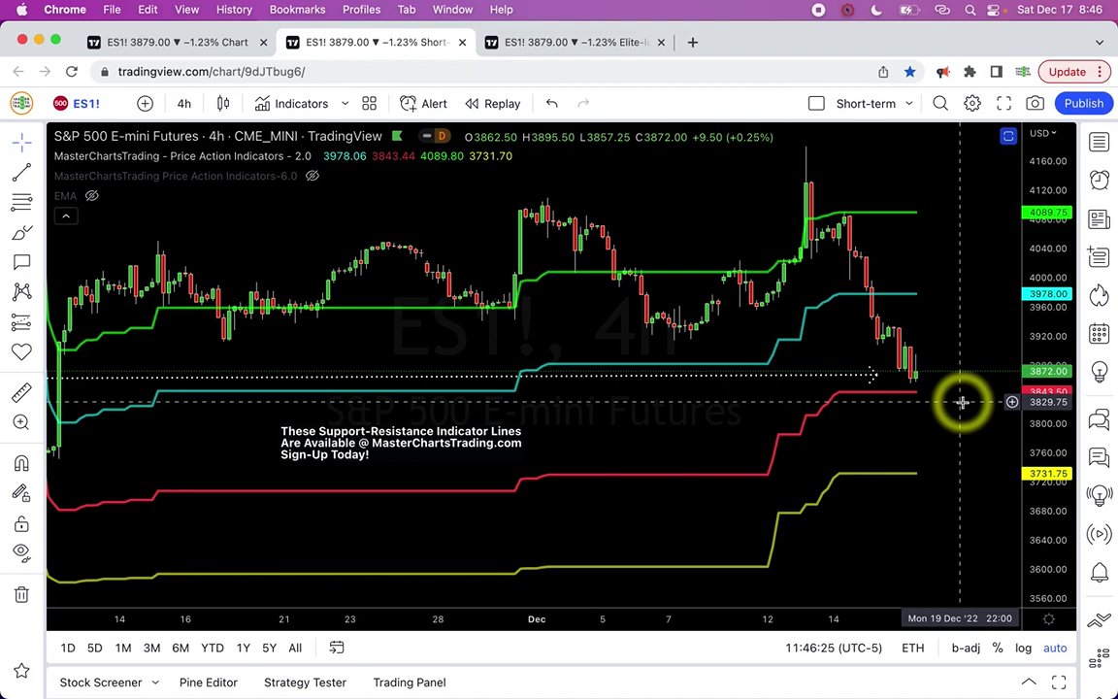
pyautogui.click(148, 42)
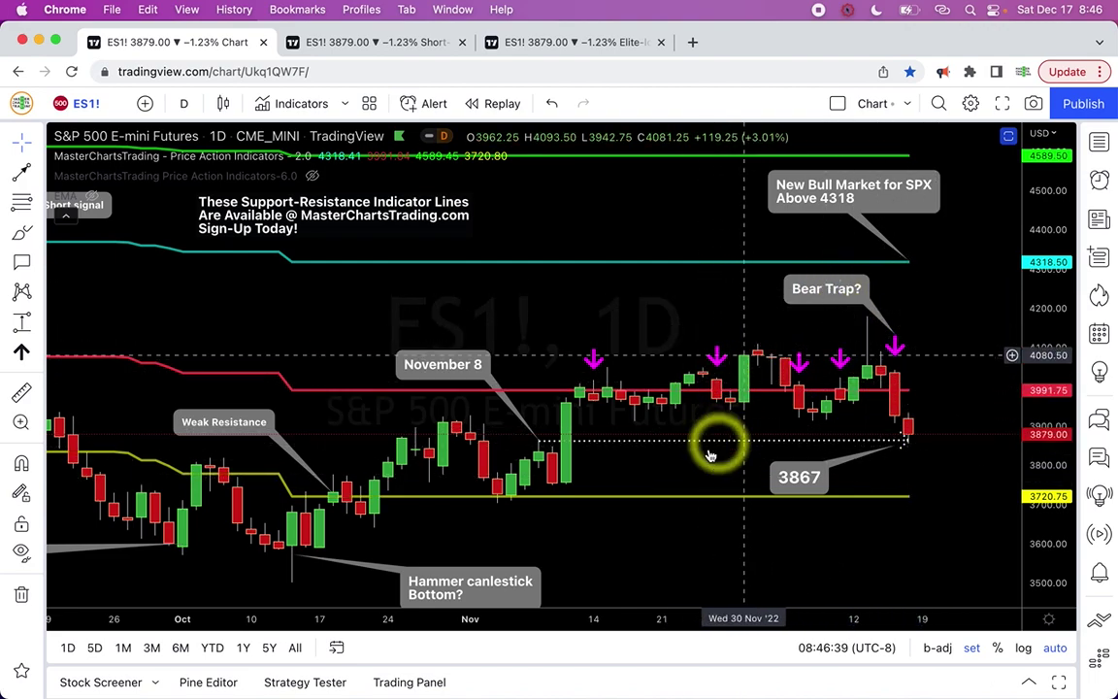
# Zoom out and scroll the daily chart to show bars back to August
pyautogui.hscroll(-3, 699, 449)
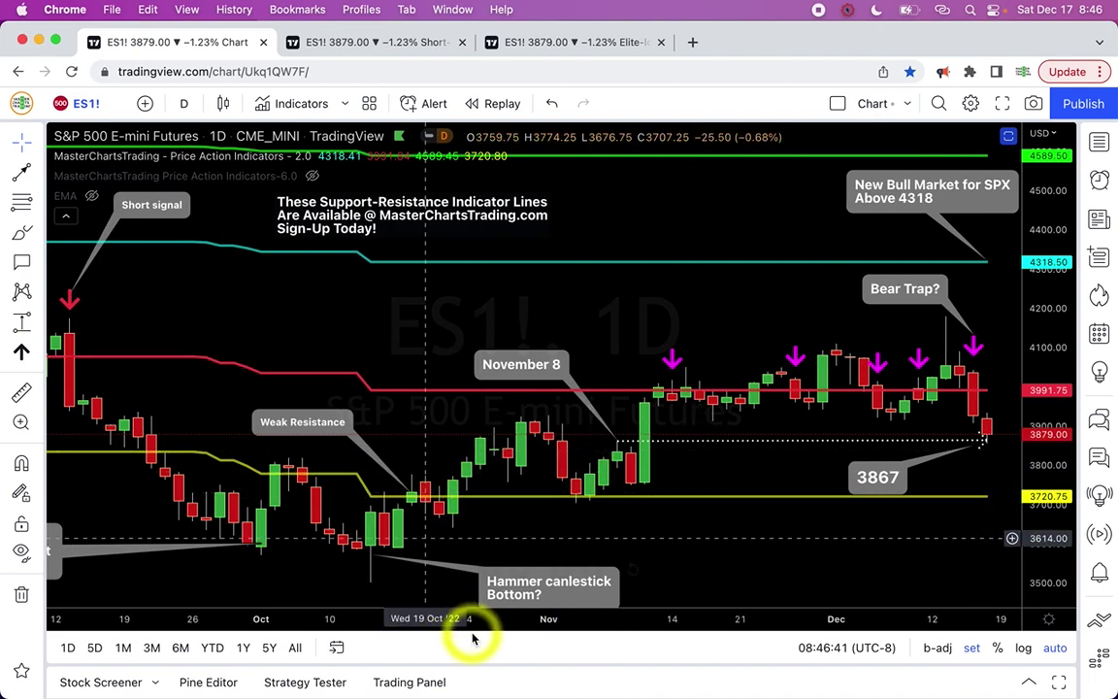
pyautogui.click(490, 568)
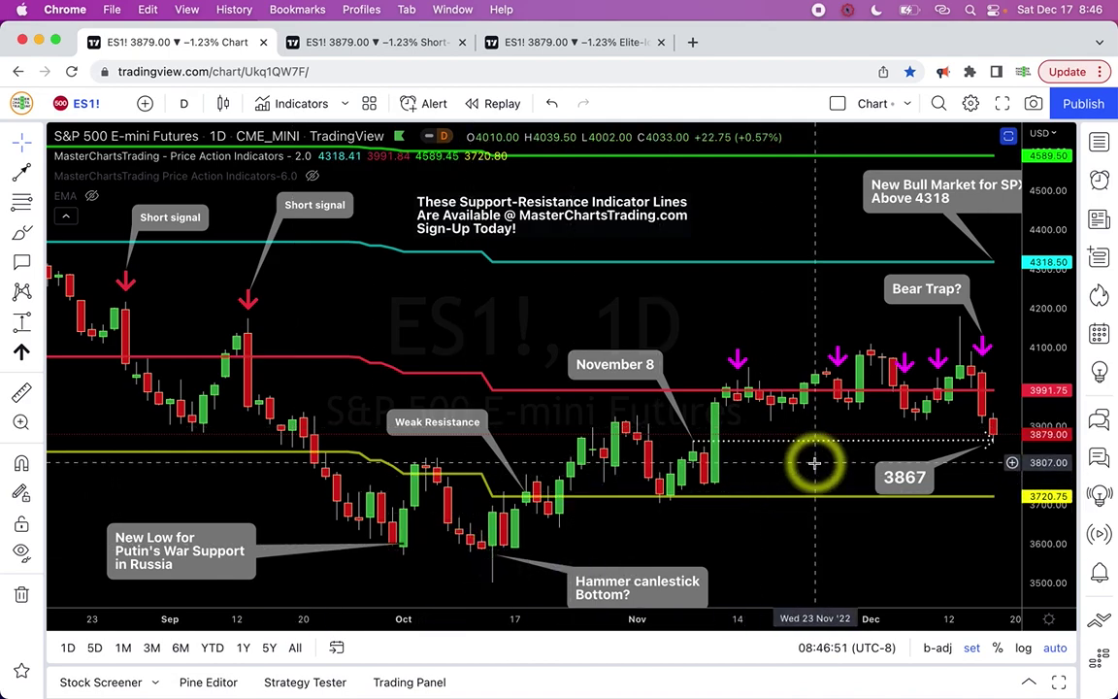
pyautogui.hscroll(2, 815, 463)
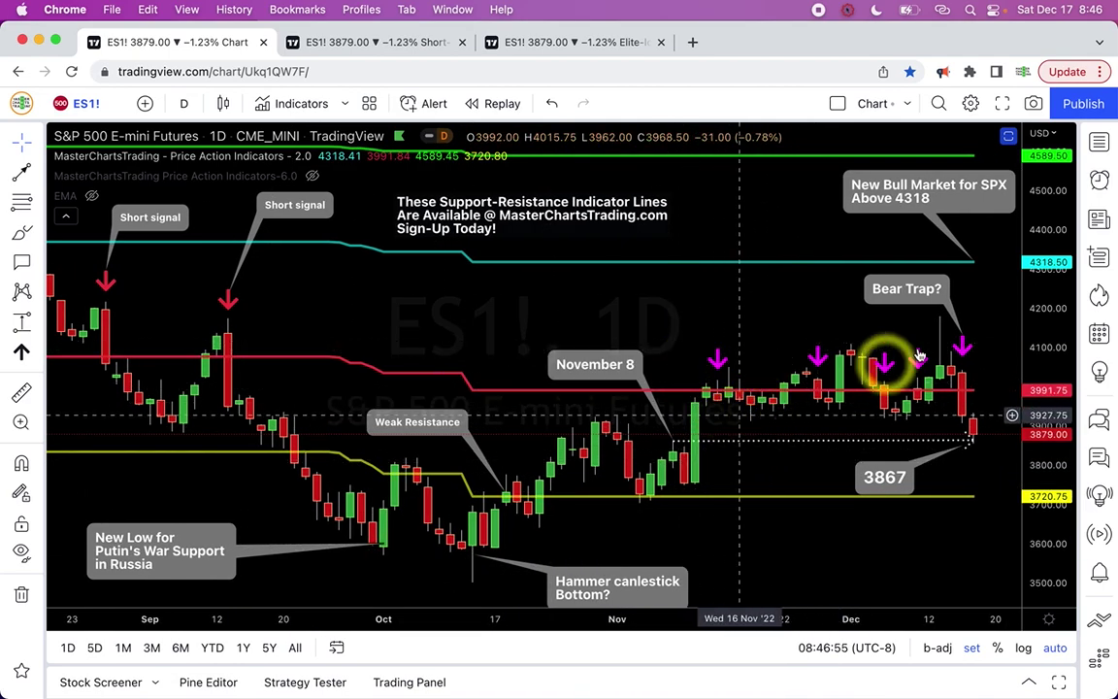
# Inspect the Bear Trap? callout and the magenta arrow above the 11 Nov bar
pyautogui.click(907, 290)
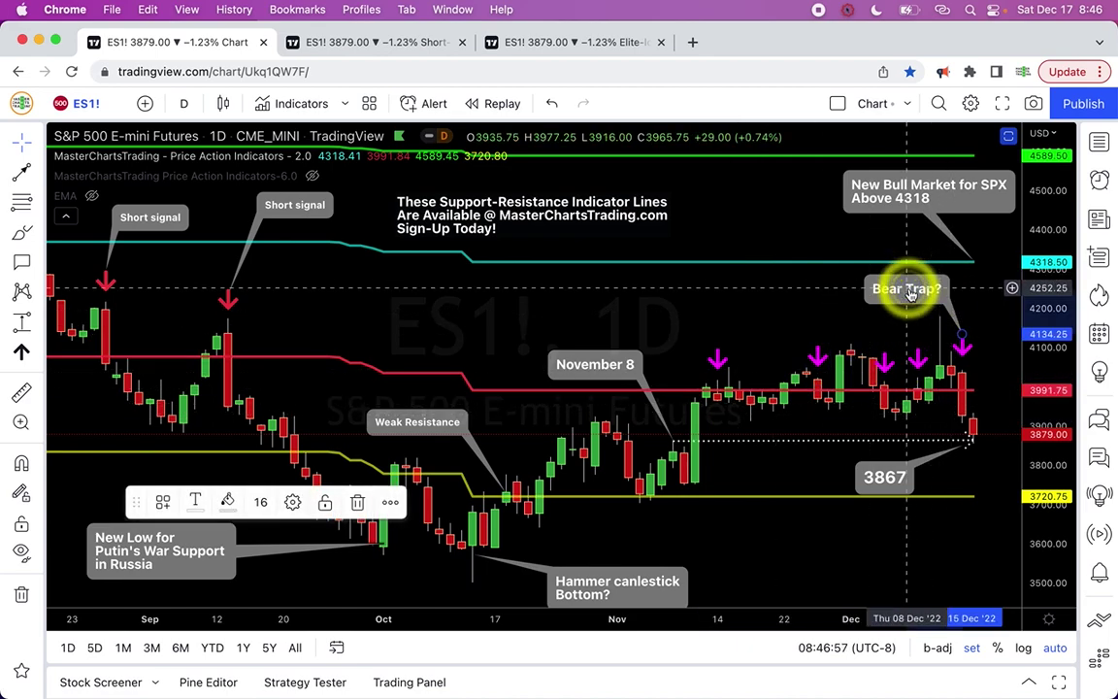
pyautogui.click(987, 310)
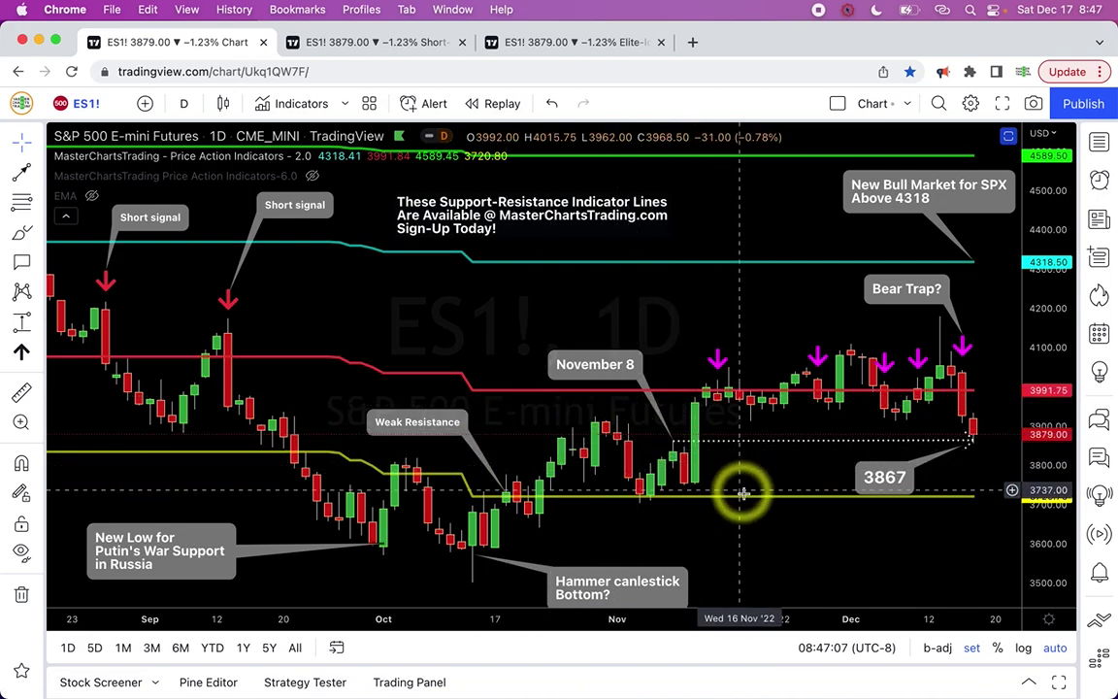
pyautogui.click(714, 357)
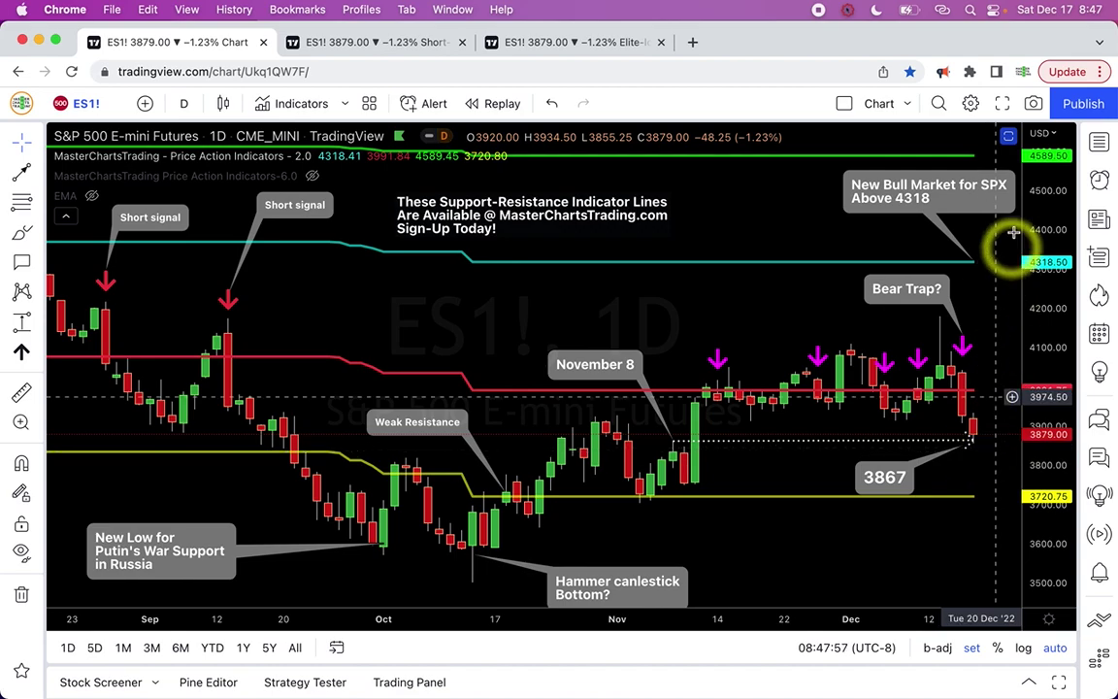
pyautogui.hscroll(1, 820, 342)
pyautogui.hscroll(3, 820, 341)
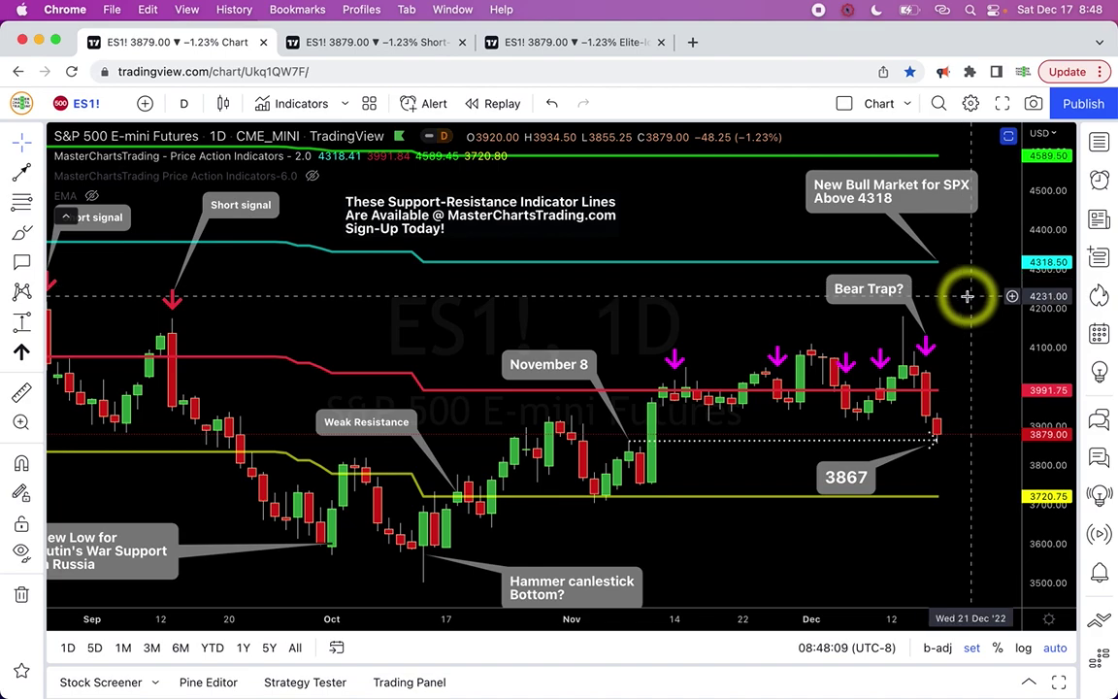
# Draw a price-range arrow from 3879 up to about 4303 (424 points, 10.93%), then switch to YM1!
pyautogui.click(20, 320)
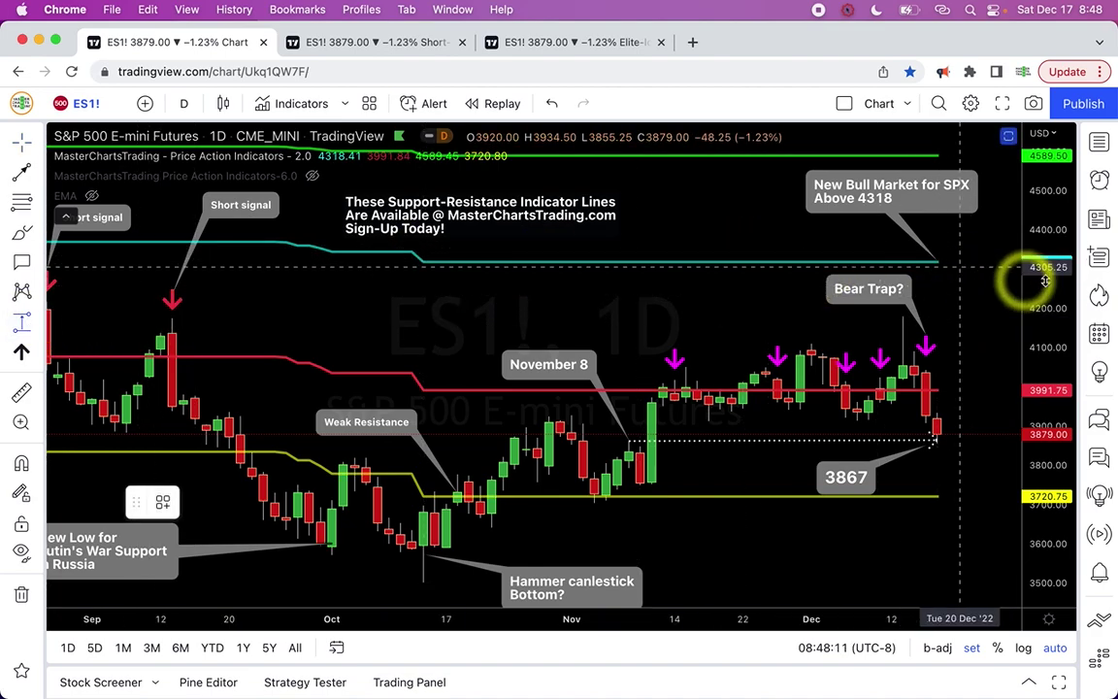
pyautogui.moveTo(973, 434); pyautogui.dragTo(986, 270)
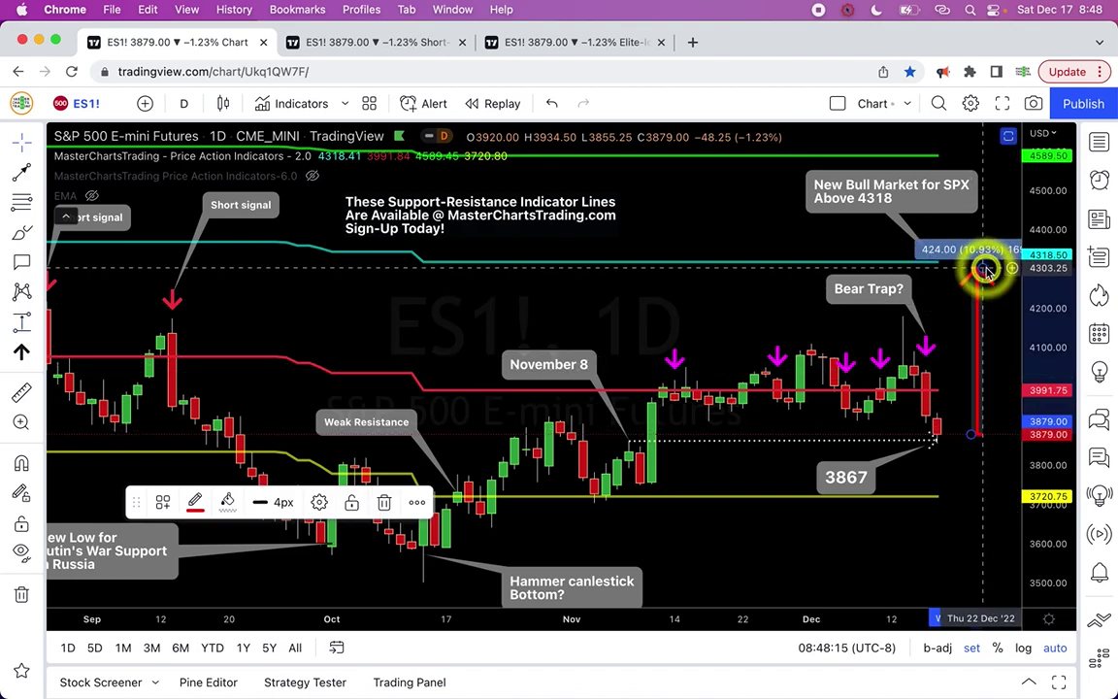
pyautogui.click(994, 276)
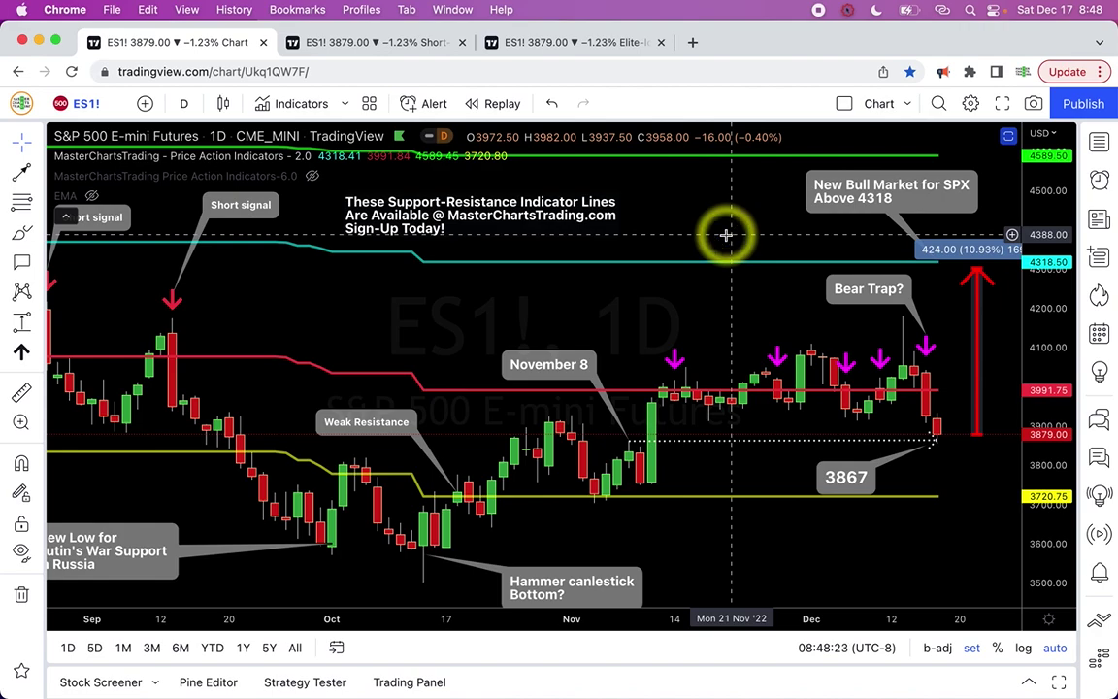
pyautogui.press('Down')
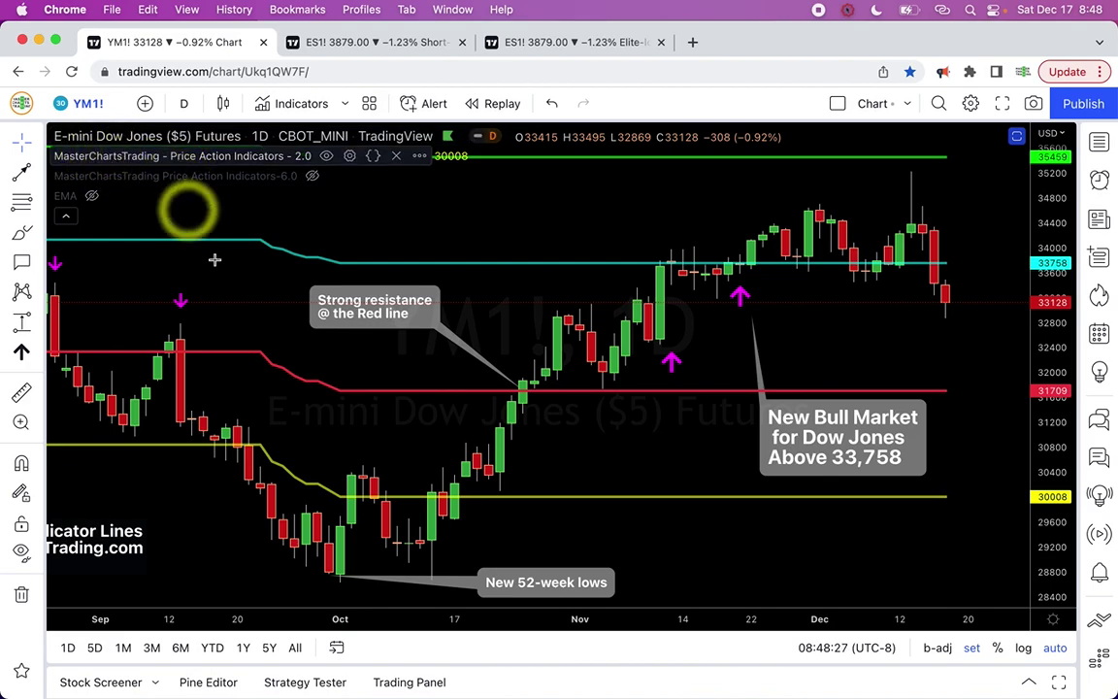
# Move the sign-up text block to the top of the YM1! chart and inspect the magenta arrows
pyautogui.hscroll(-2, 409, 354)
pyautogui.moveTo(112, 553)
pyautogui.mouseDown()
pyautogui.moveTo(294, 432)
pyautogui.moveTo(551, 224)
pyautogui.moveTo(554, 210)
pyautogui.mouseUp()
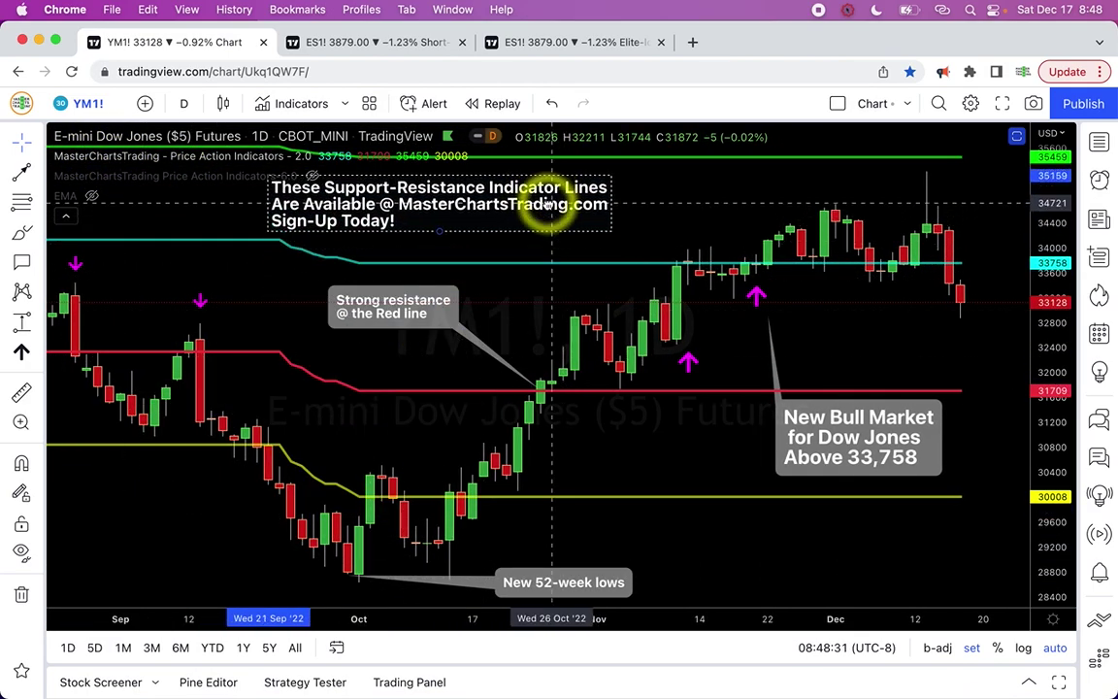
pyautogui.click(709, 188)
pyautogui.click(759, 292)
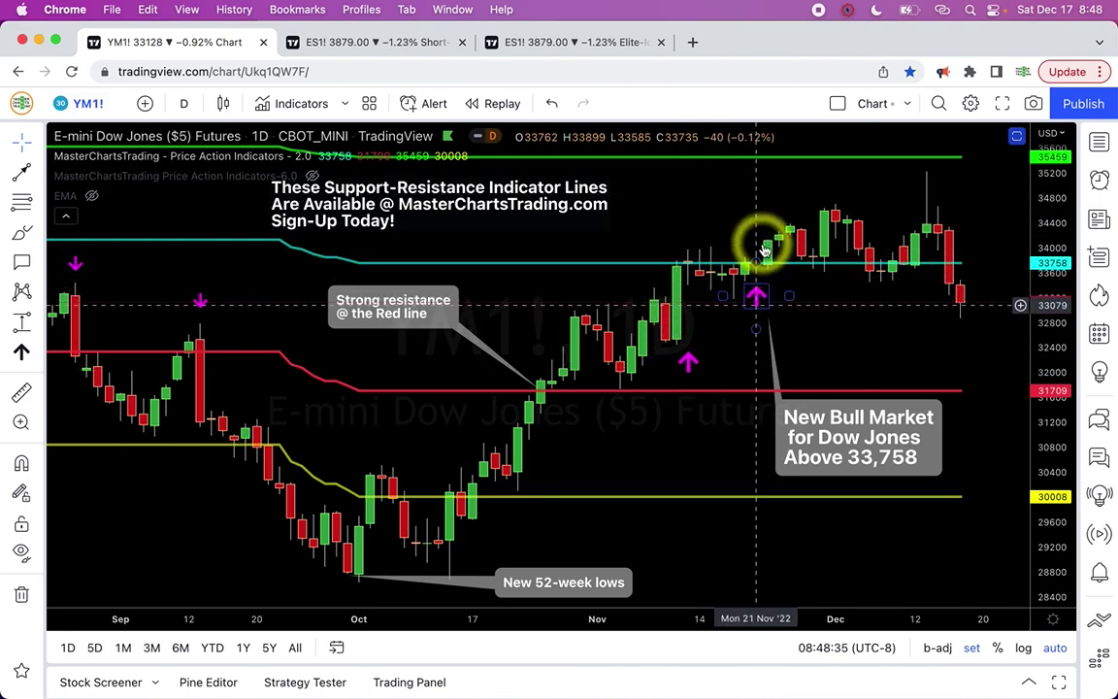
pyautogui.click(718, 317)
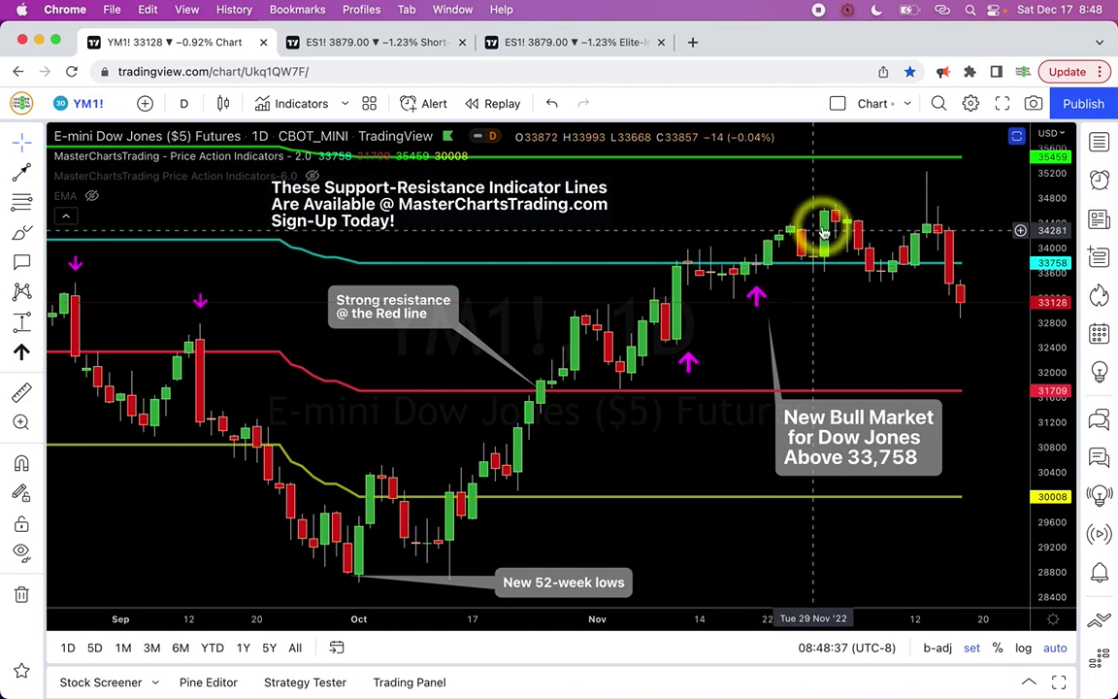
pyautogui.click(756, 291)
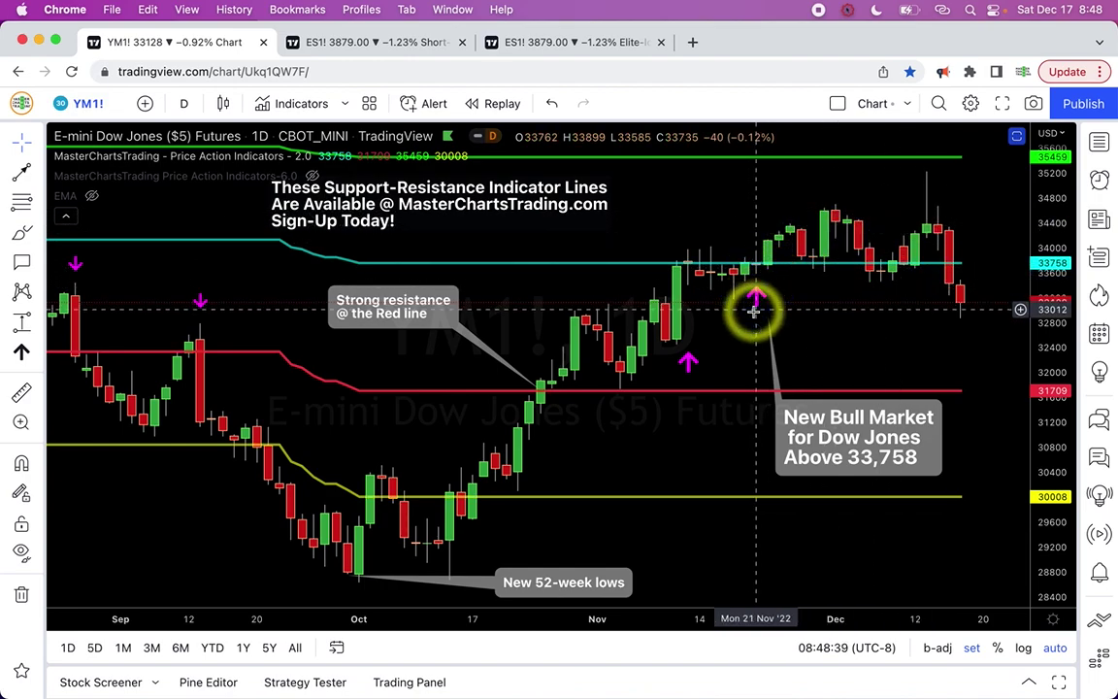
pyautogui.click(729, 361)
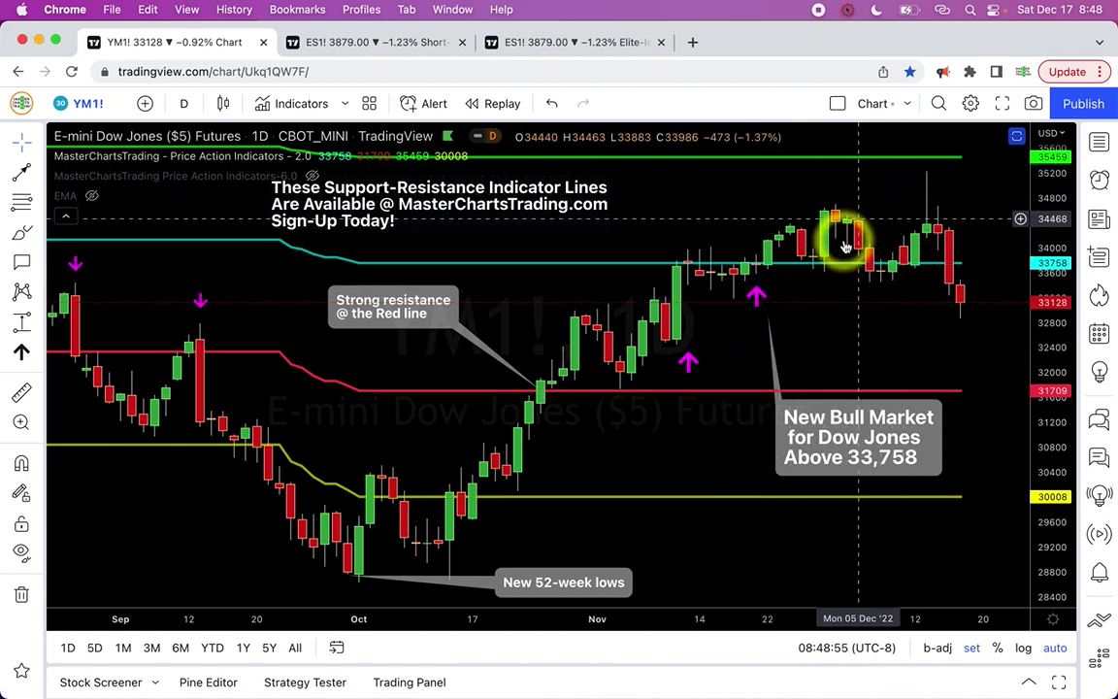
# Step through the watchlist from YM1! via ES1! to the NQ1! Nasdaq 100 chart
pyautogui.press('Down')
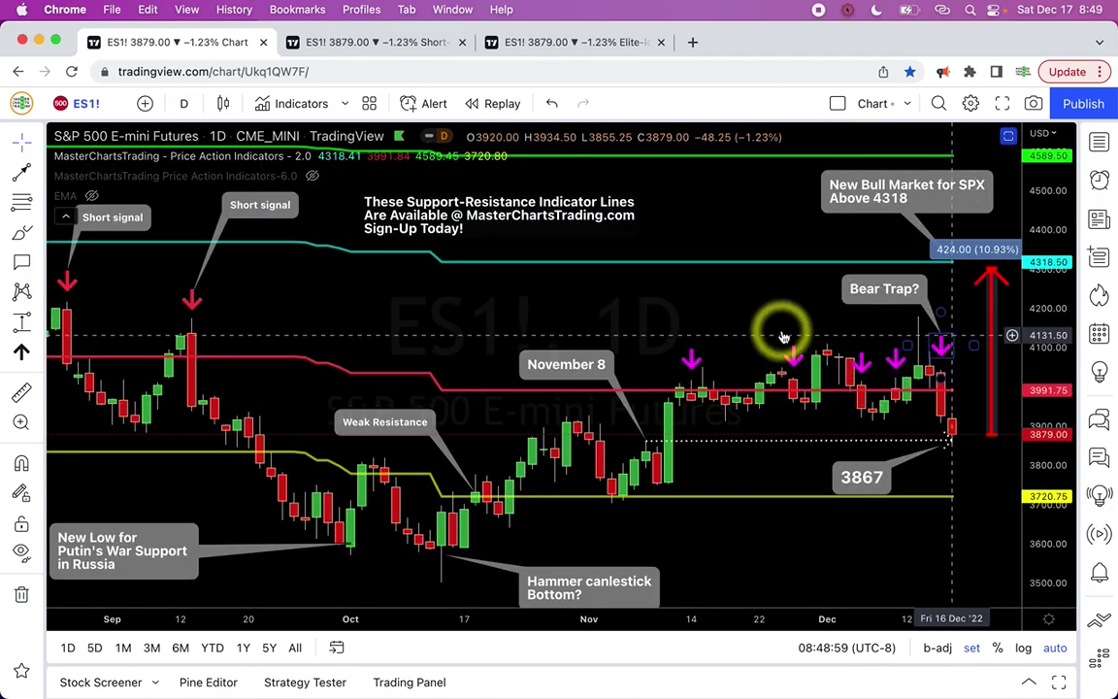
pyautogui.press('Up')
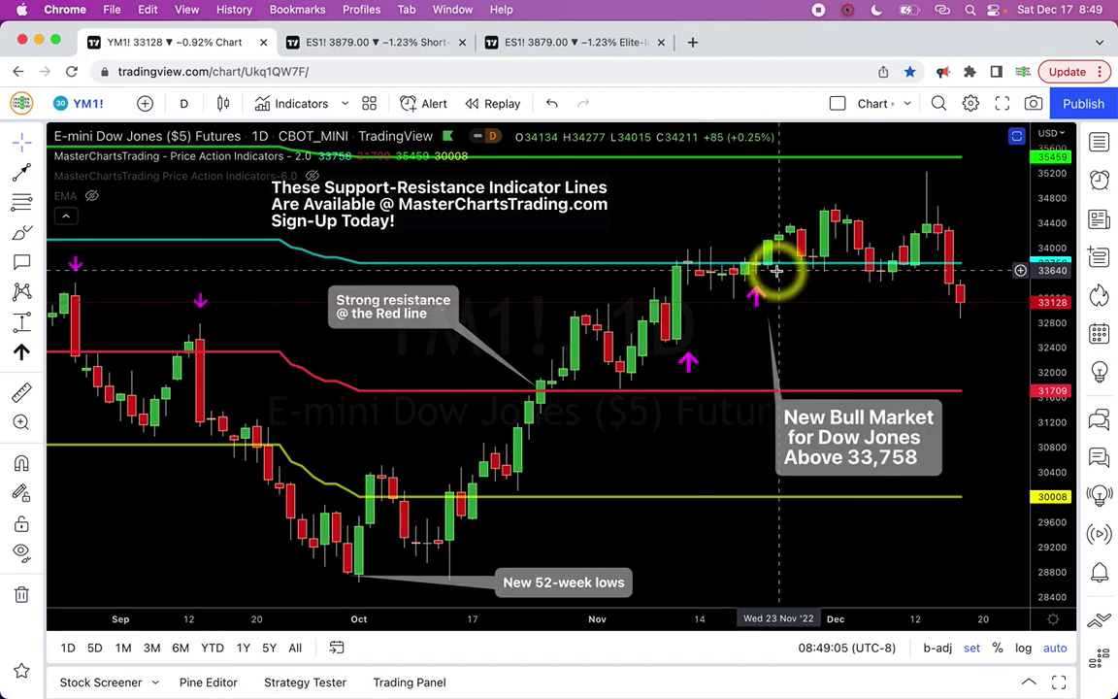
pyautogui.press('Up')
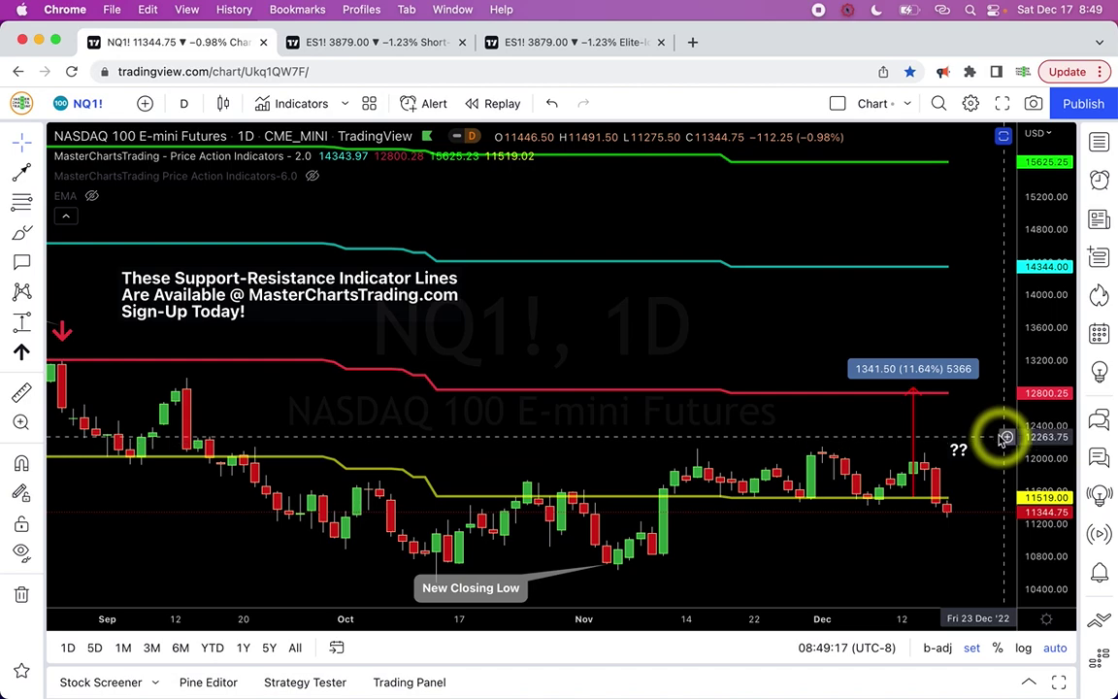
# Shift the NQ1! price-range arrow right to Dec 21
pyautogui.moveTo(915, 419); pyautogui.dragTo(978, 419)
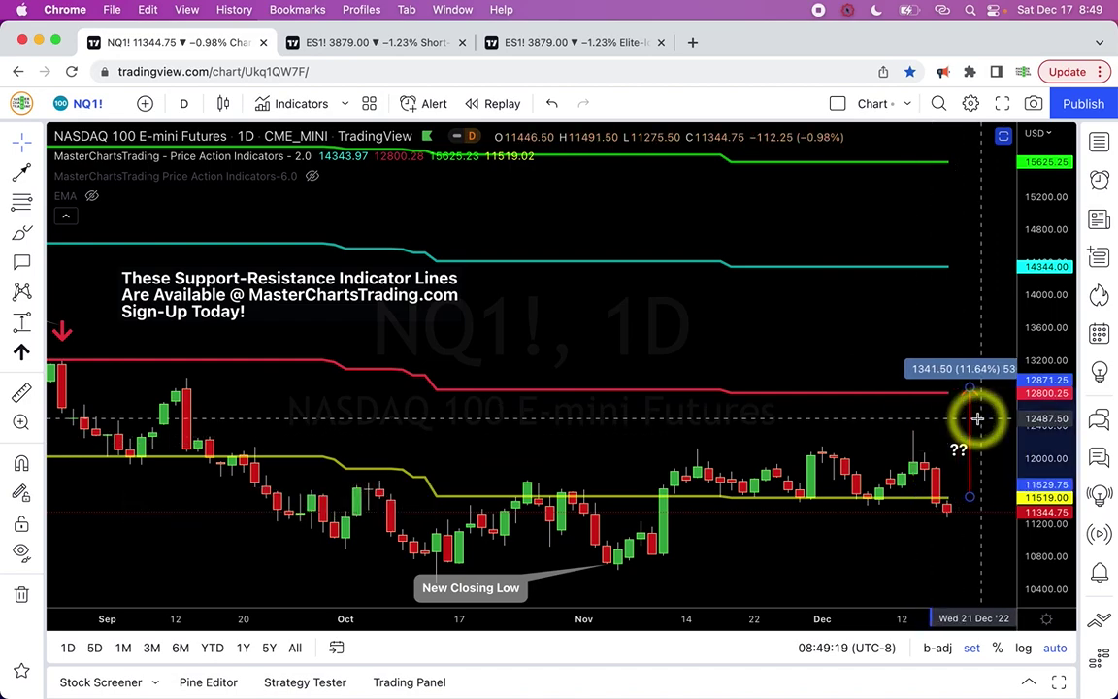
pyautogui.click(832, 322)
pyautogui.hscroll(1, 833, 323)
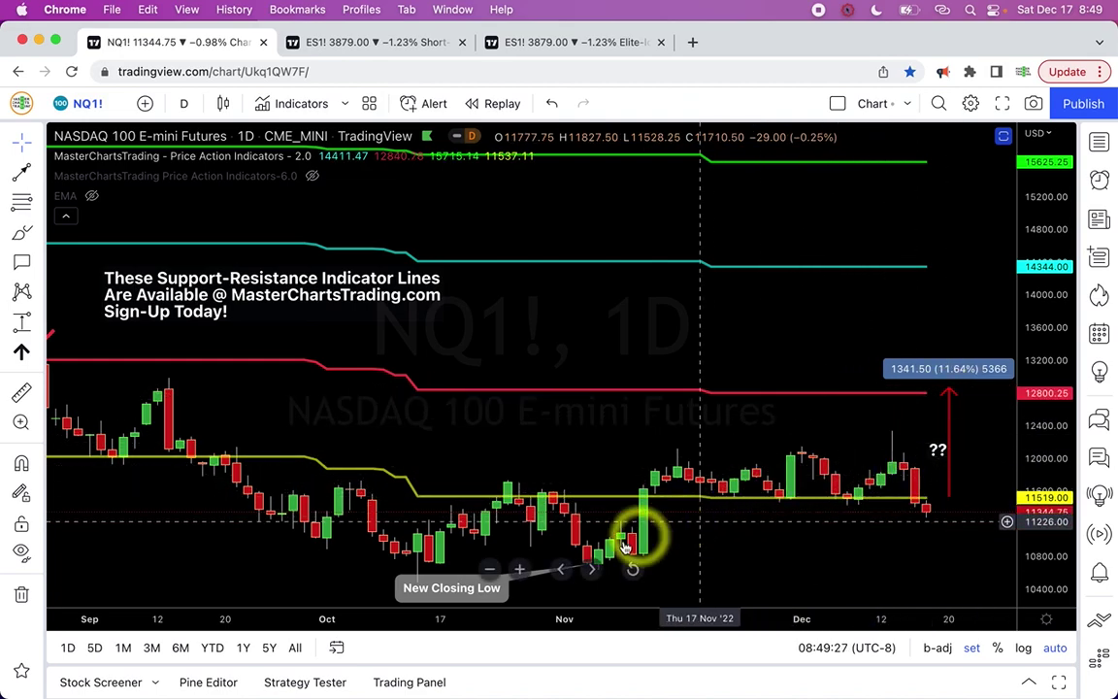
# Cycle through the Dow, S&P 500 and Nasdaq futures charts until RTY1! appears
pyautogui.press('space')
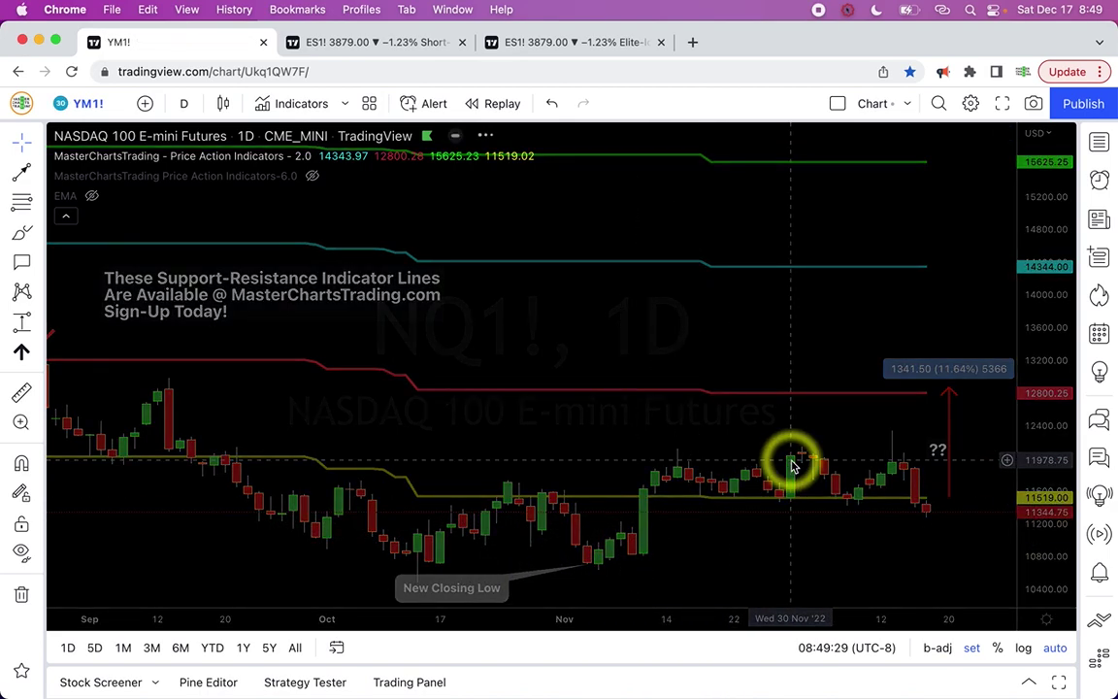
pyautogui.press('space')
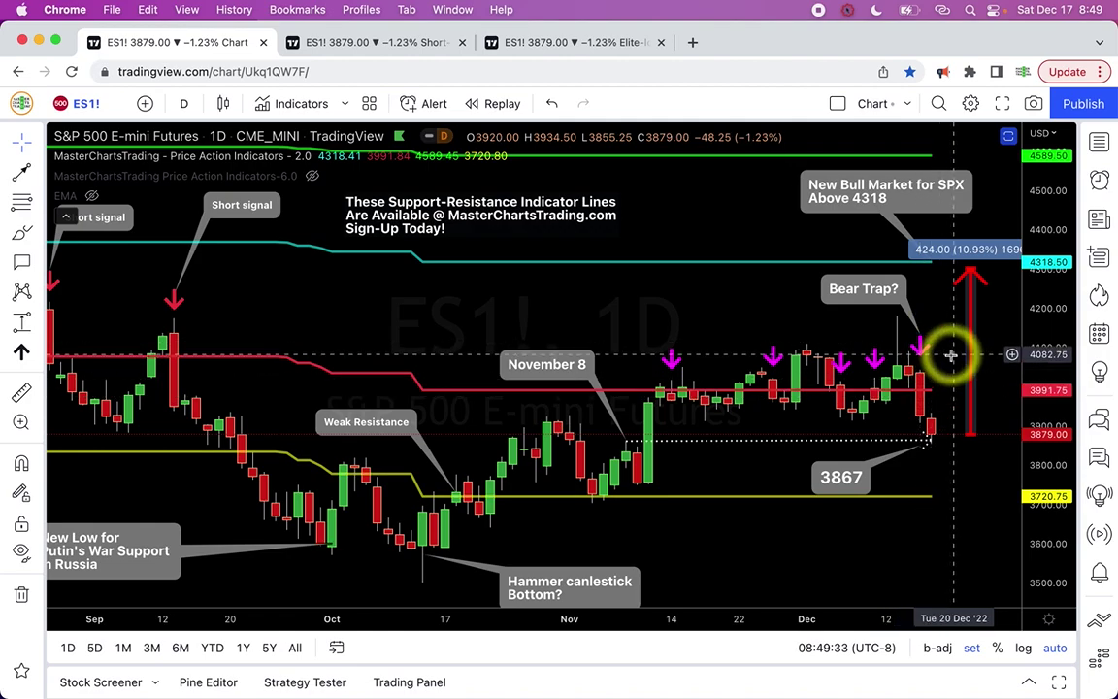
pyautogui.hotkey('shift', 'space')
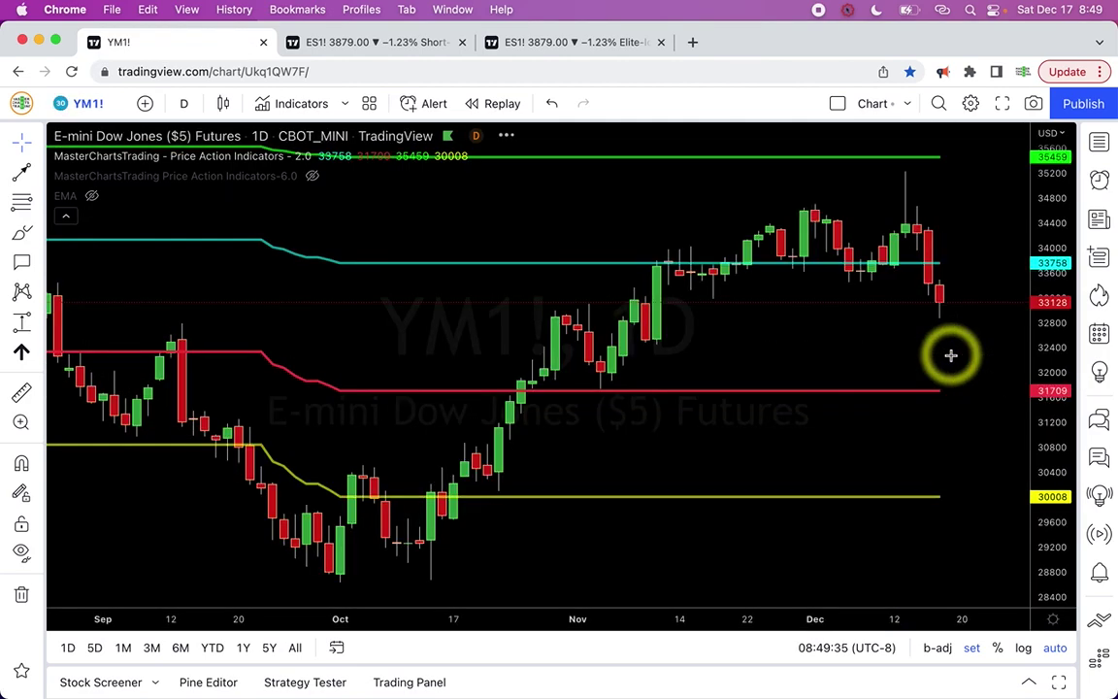
pyautogui.hotkey('shift', 'space')
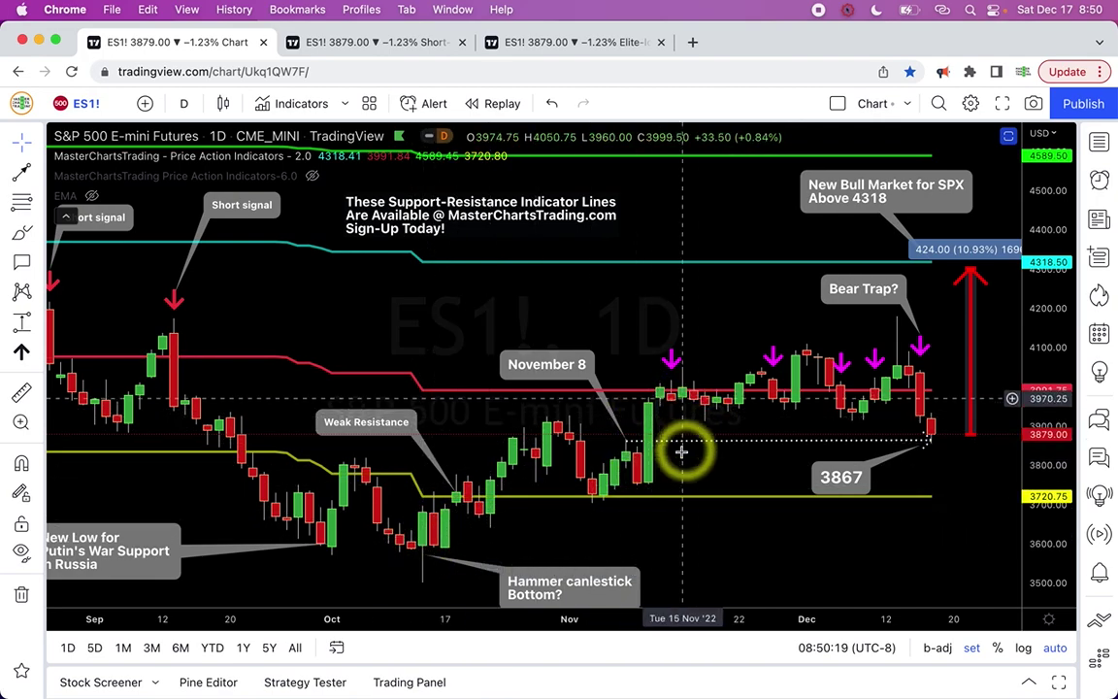
pyautogui.click(727, 334)
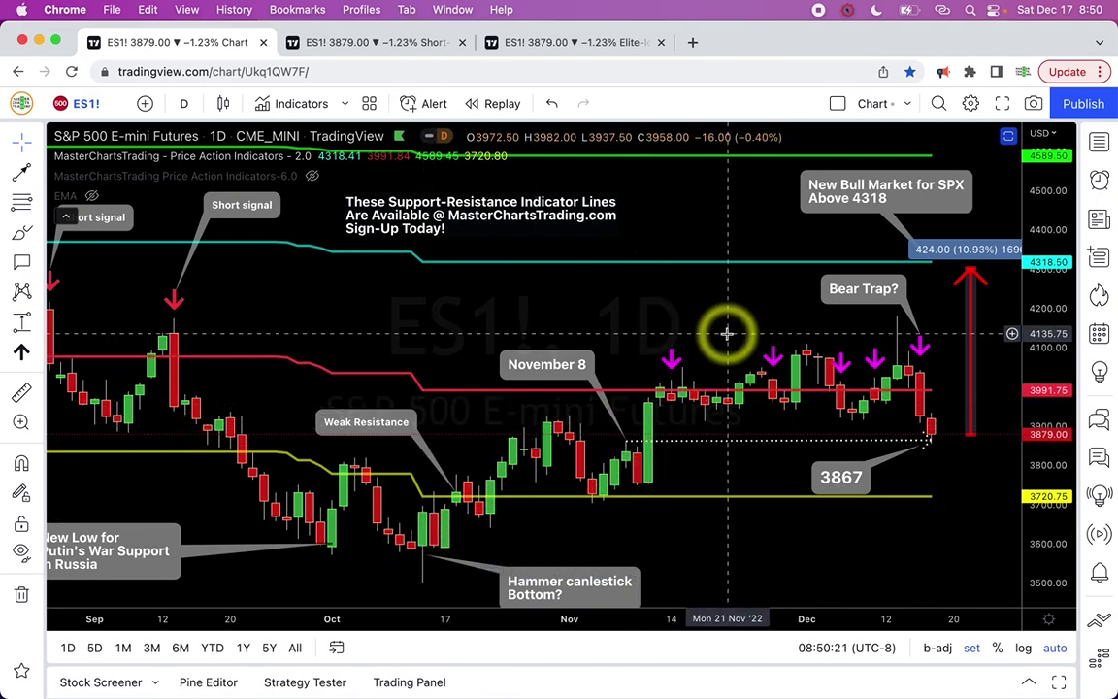
pyautogui.press('space')
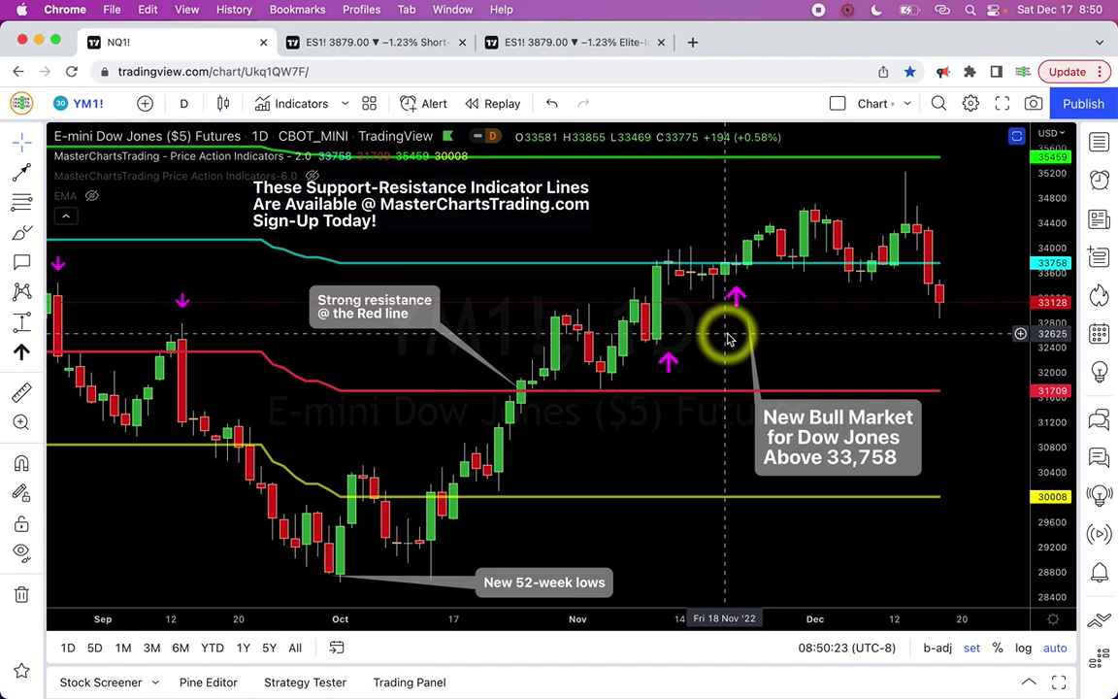
pyautogui.press('space')
pyautogui.press('space')
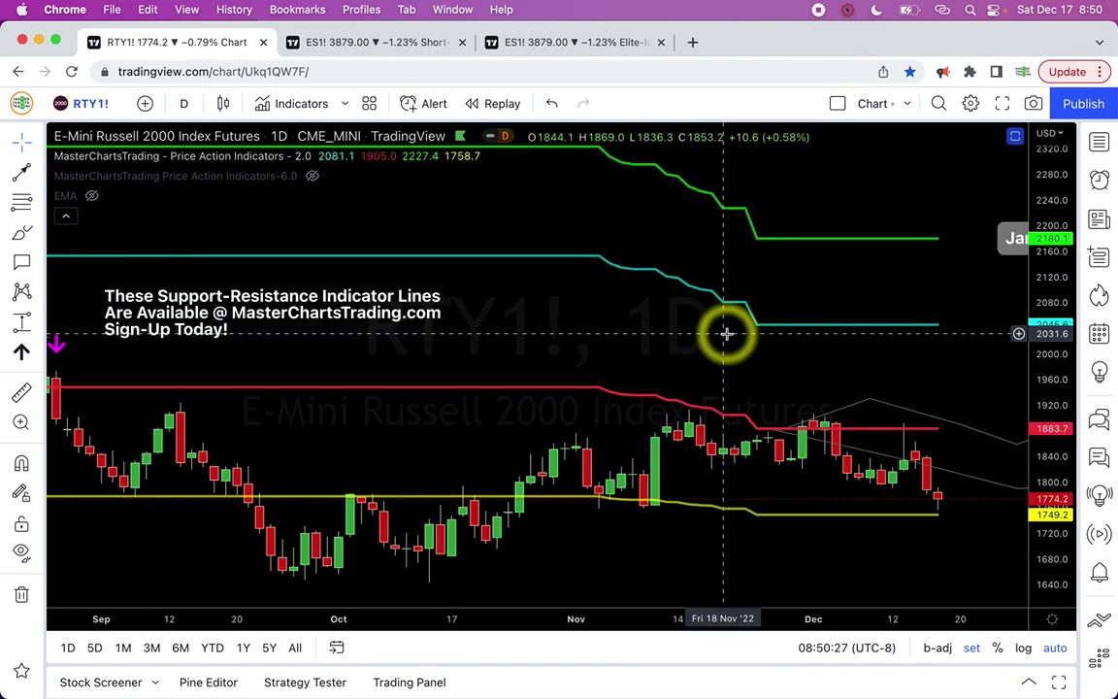
# Move the promo text near the top of the chart and scroll to the January 17, 2023 callout
pyautogui.moveTo(337, 294)
pyautogui.mouseDown()
pyautogui.moveTo(626, 199)
pyautogui.moveTo(558, 190)
pyautogui.mouseUp()
pyautogui.click(526, 296)
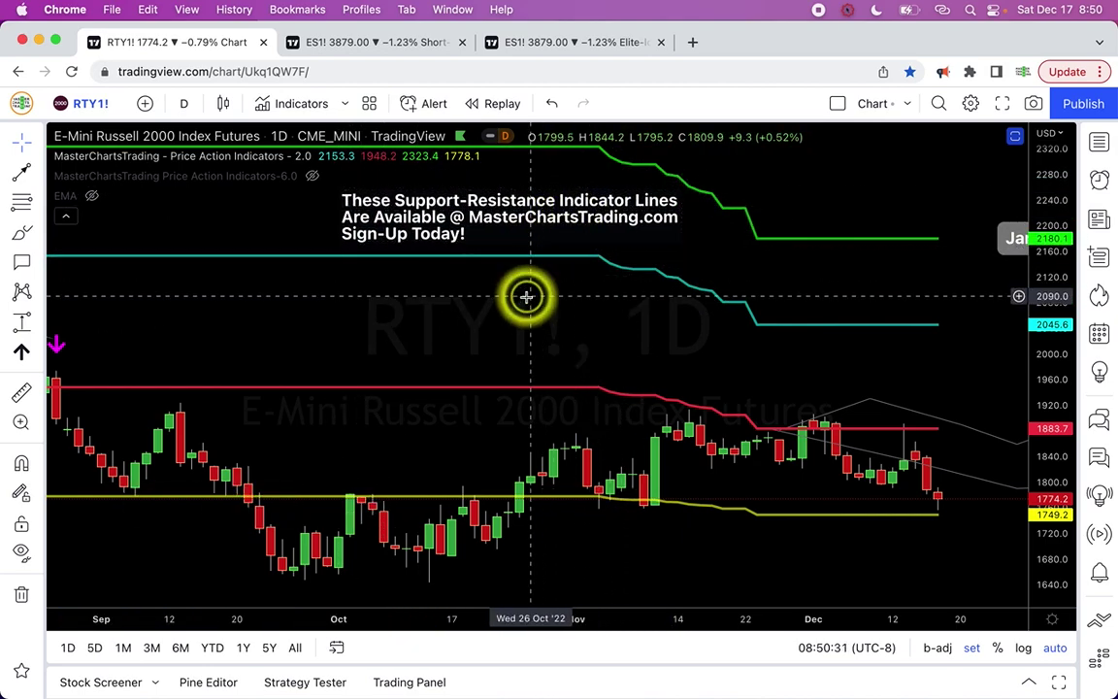
pyautogui.hscroll(10, 526, 306)
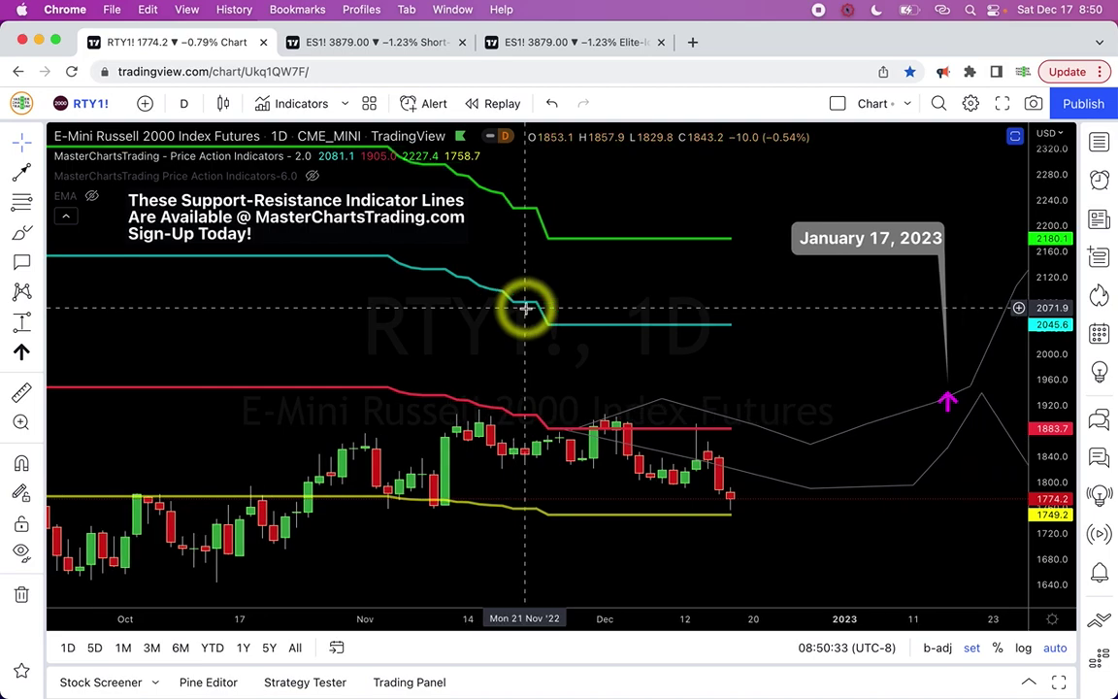
pyautogui.hscroll(7, 526, 307)
pyautogui.hscroll(2, 526, 307)
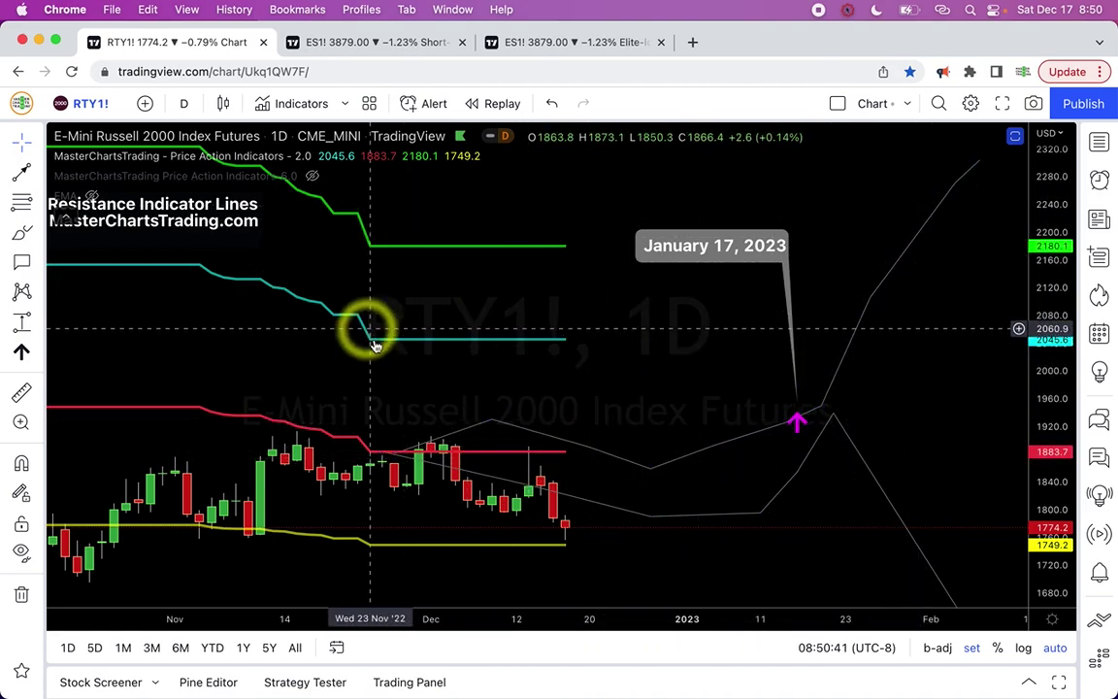
# Preview the Ghost Feed candles via Transparency and show the second Price Action Indicators lines
pyautogui.click(648, 468)
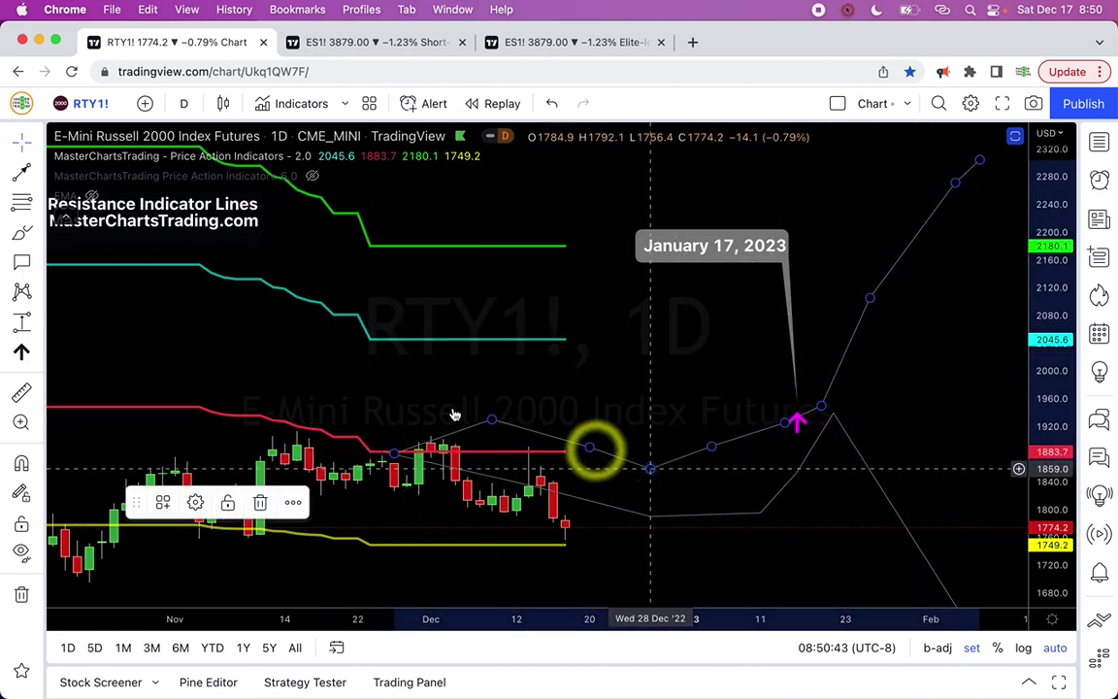
pyautogui.click(195, 502)
pyautogui.moveTo(512, 470); pyautogui.dragTo(594, 470)
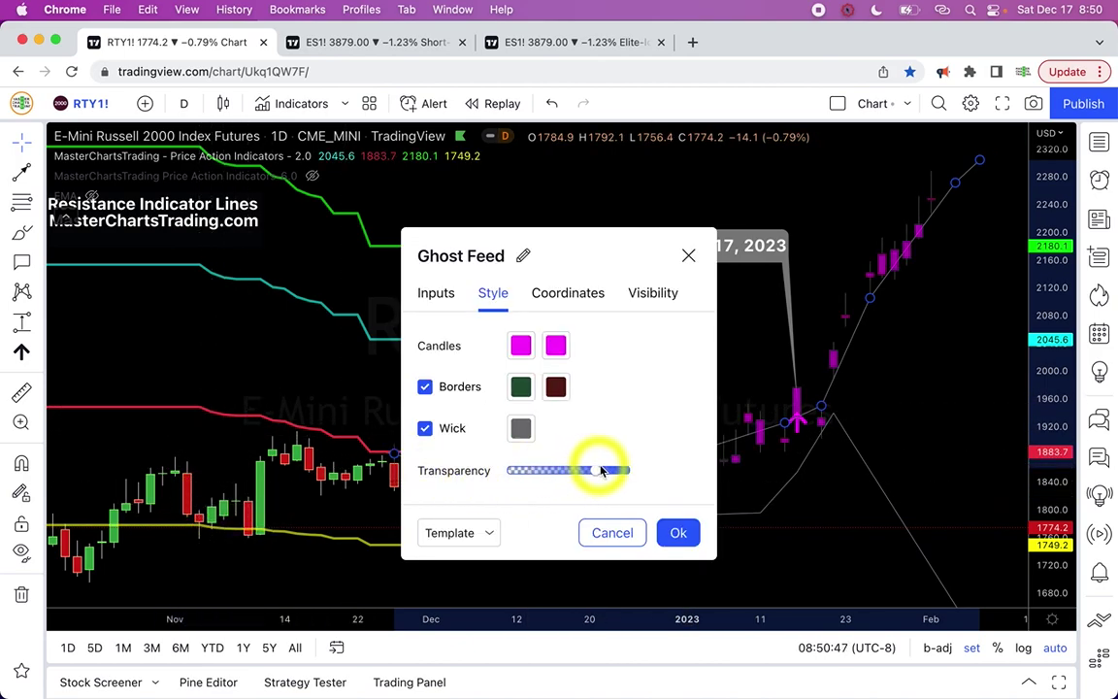
pyautogui.click(678, 531)
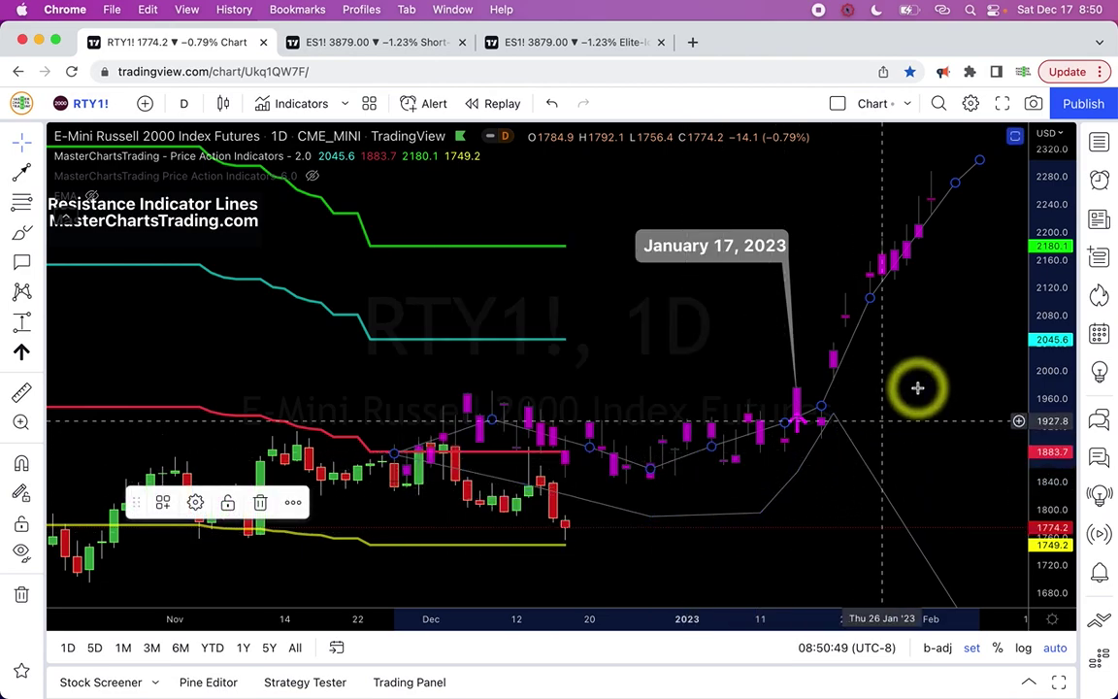
pyautogui.click(312, 176)
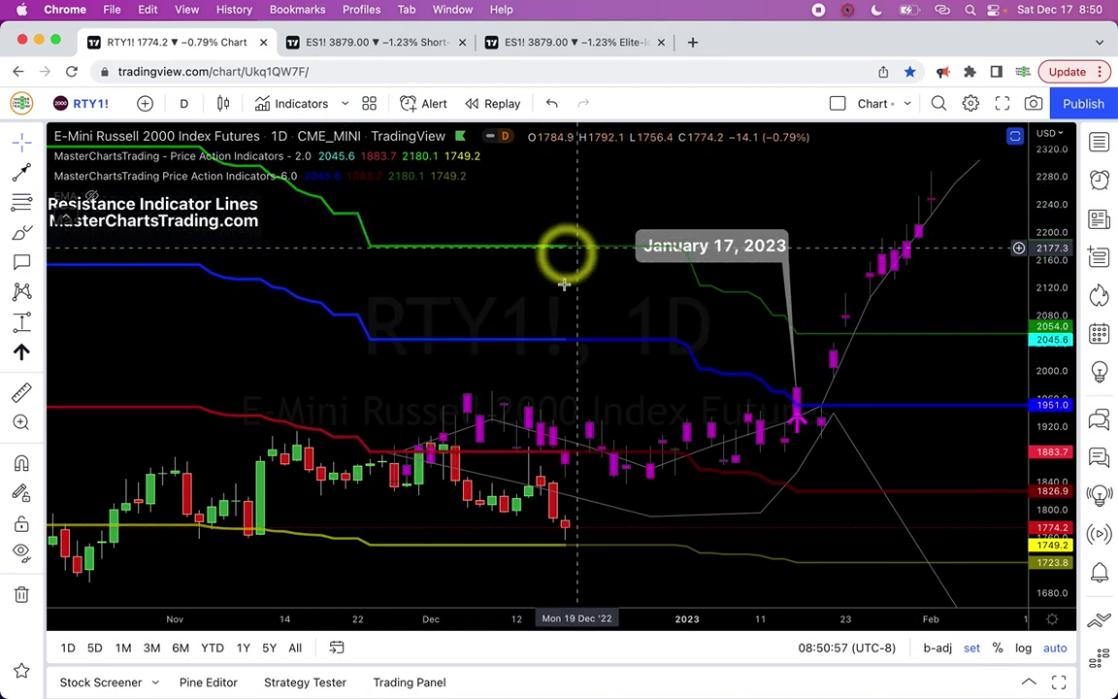
# Set the Ghost Feed candles to minimum Transparency so they are hidden again
pyautogui.click(793, 480)
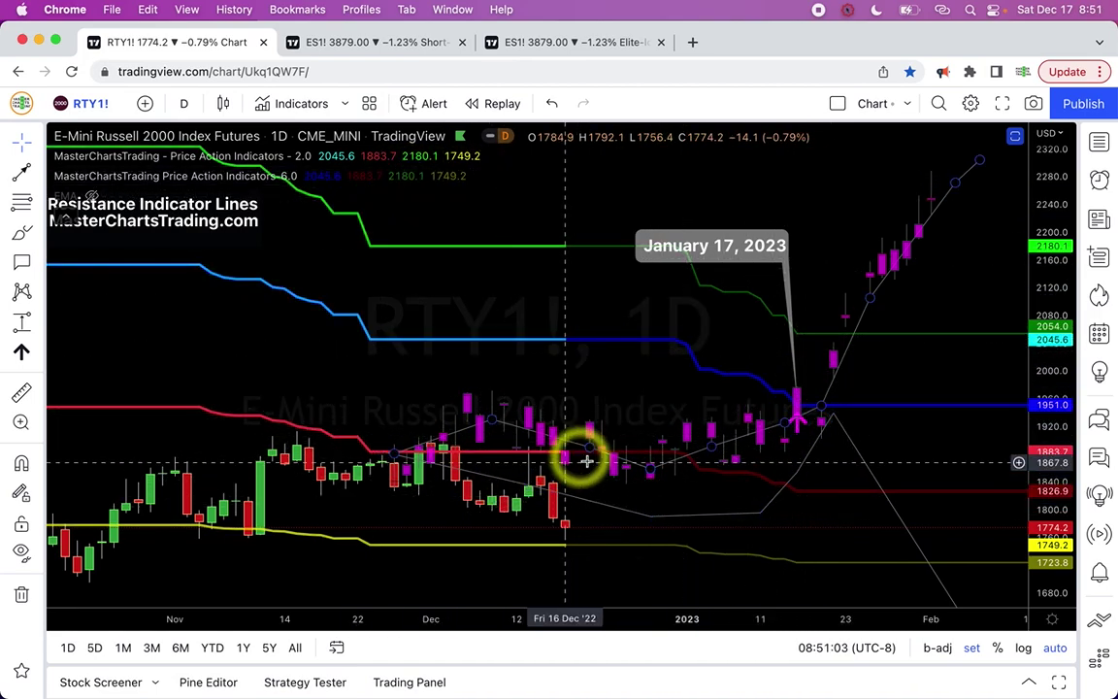
pyautogui.click(619, 465)
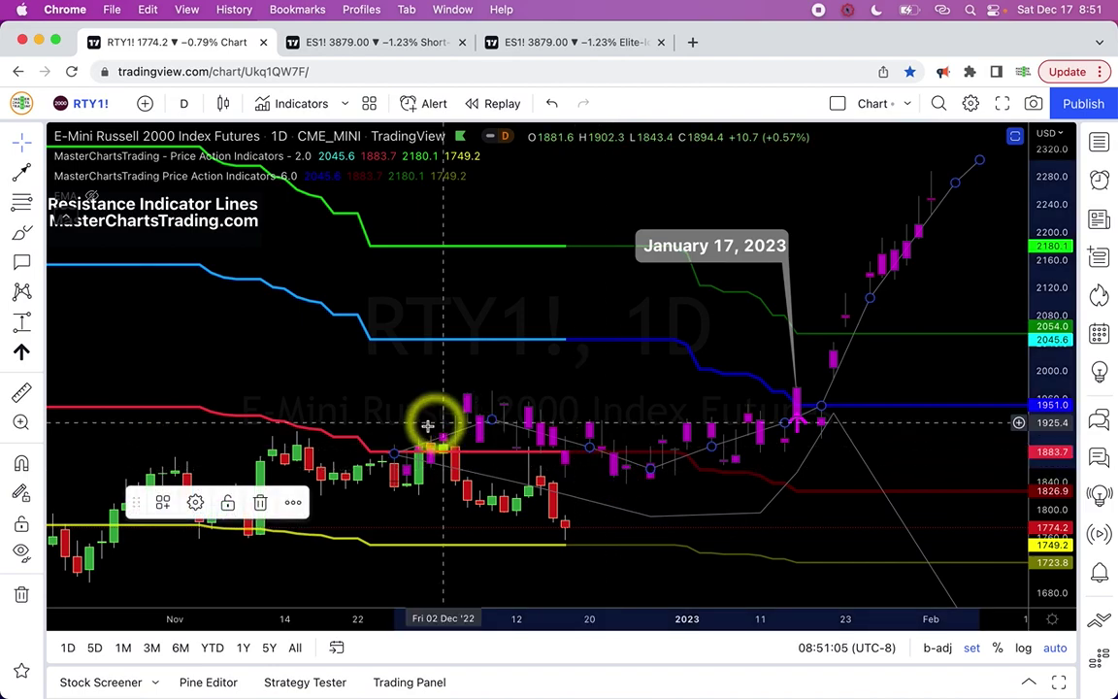
pyautogui.click(196, 503)
pyautogui.click(511, 470)
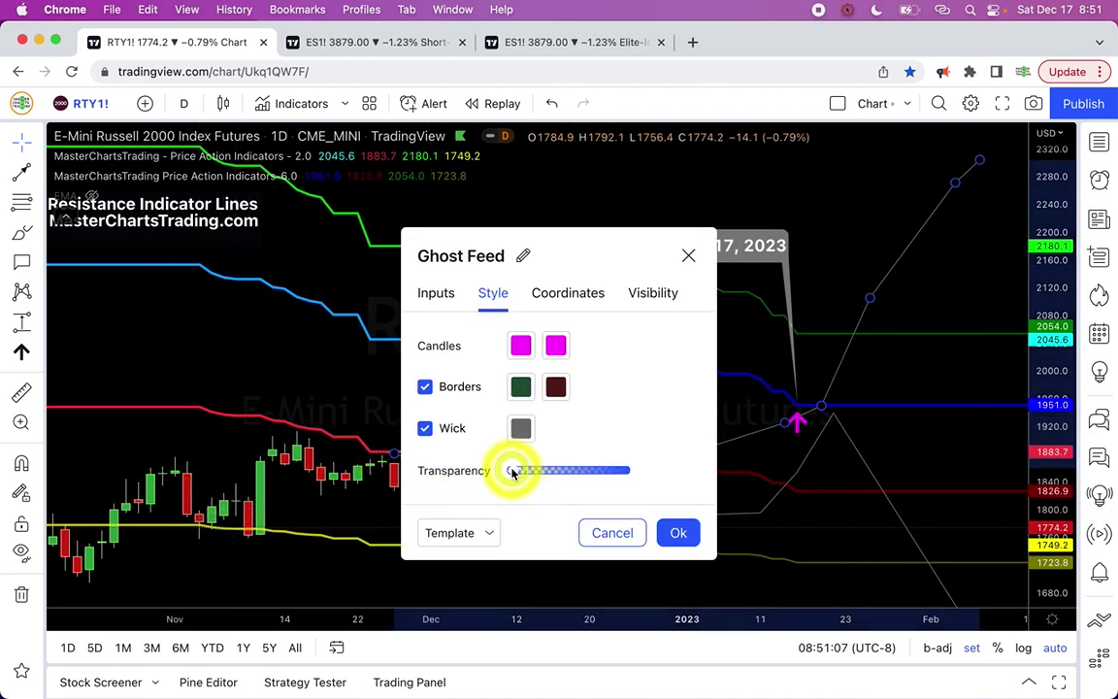
pyautogui.click(677, 532)
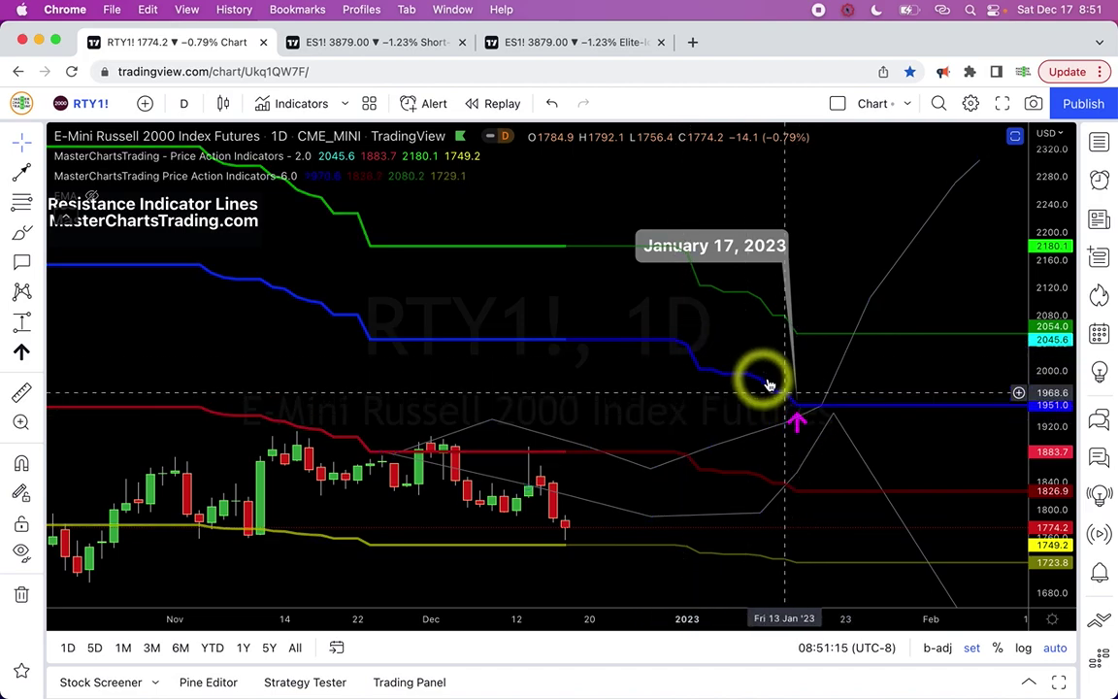
# Drag the promo text right and down until it sits fully visible on the chart's left side
pyautogui.click(840, 304)
pyautogui.moveTo(212, 224)
pyautogui.mouseDown()
pyautogui.moveTo(394, 241)
pyautogui.moveTo(427, 260)
pyautogui.moveTo(415, 279)
pyautogui.mouseUp()
pyautogui.click(761, 419)
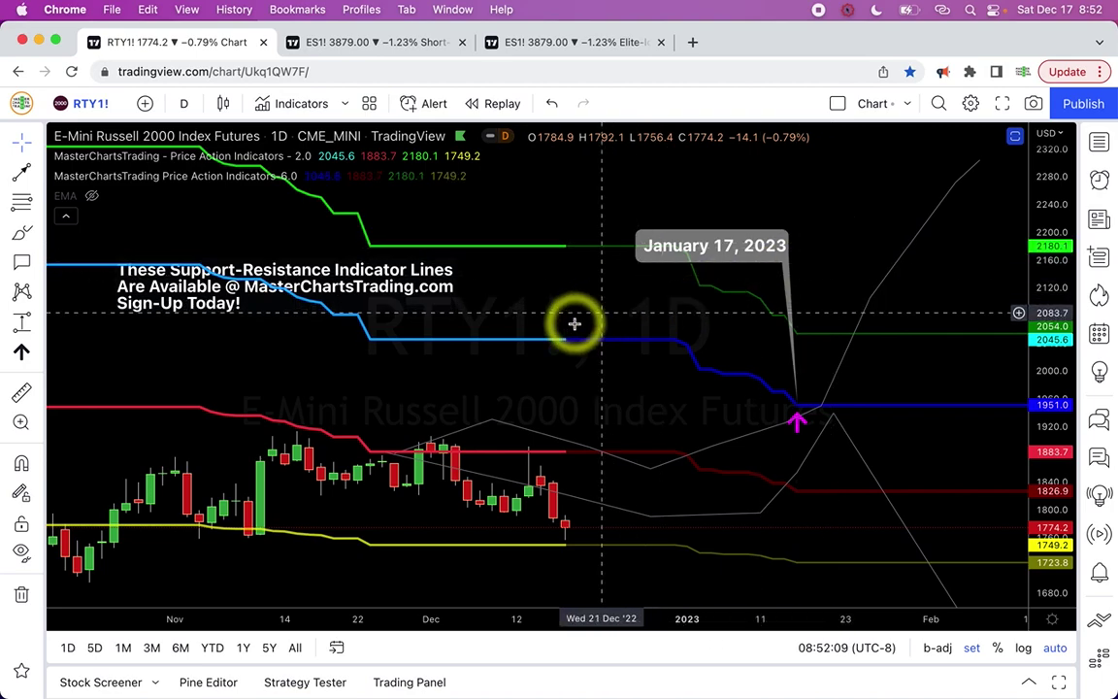
pyautogui.click(478, 436)
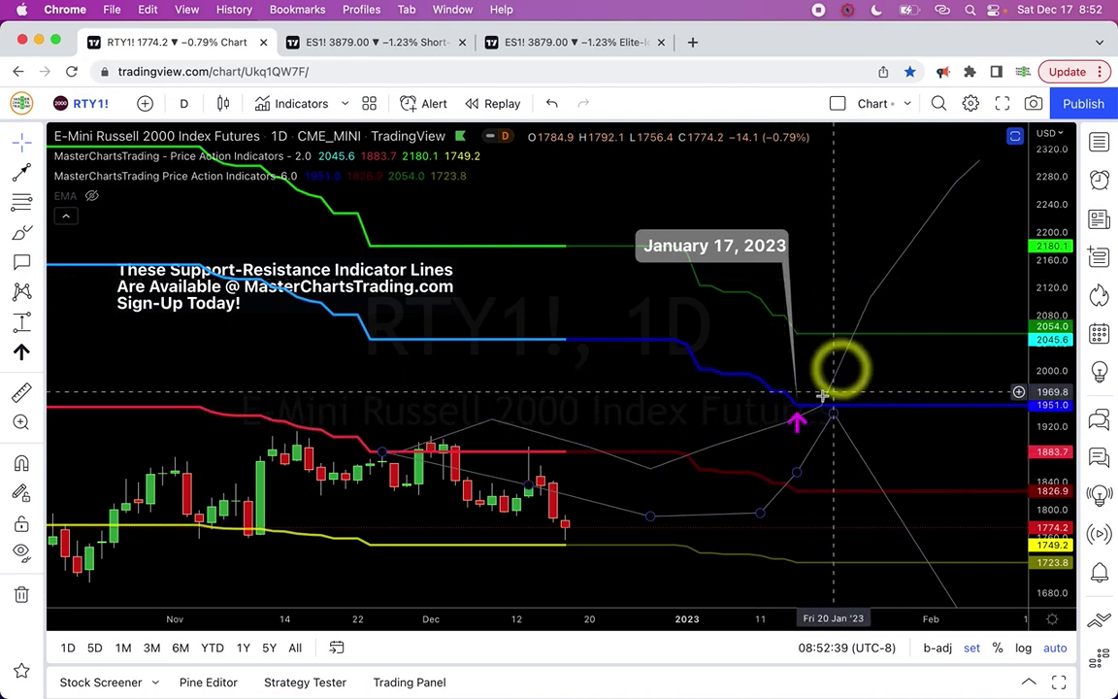
pyautogui.click(503, 424)
pyautogui.click(195, 502)
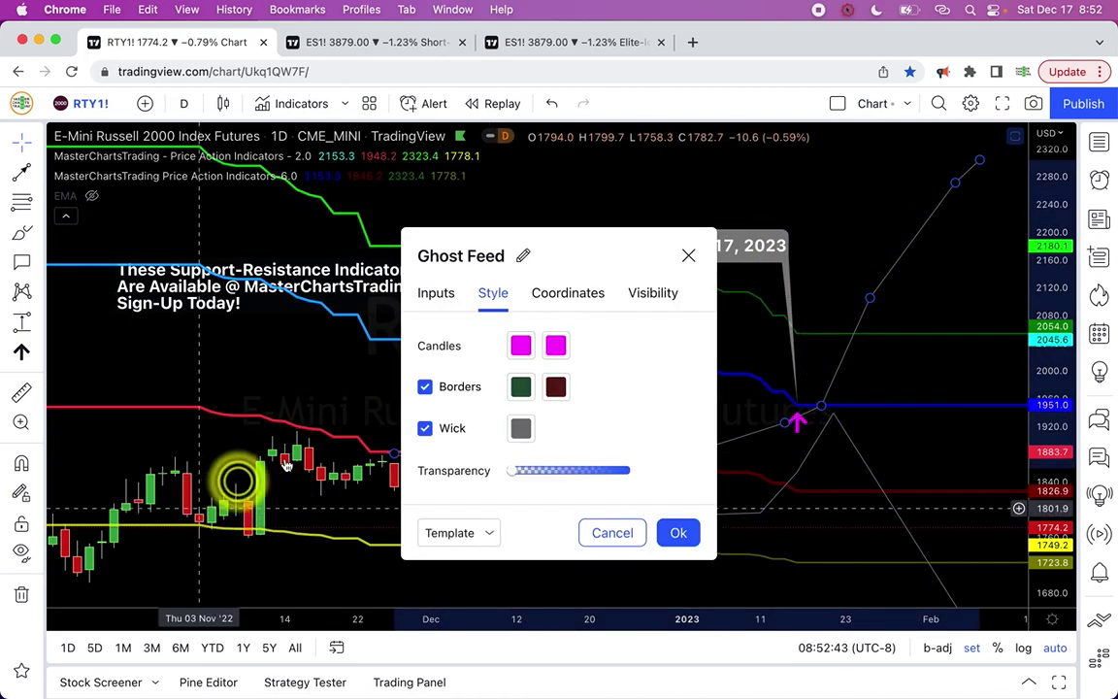
pyautogui.click(571, 469)
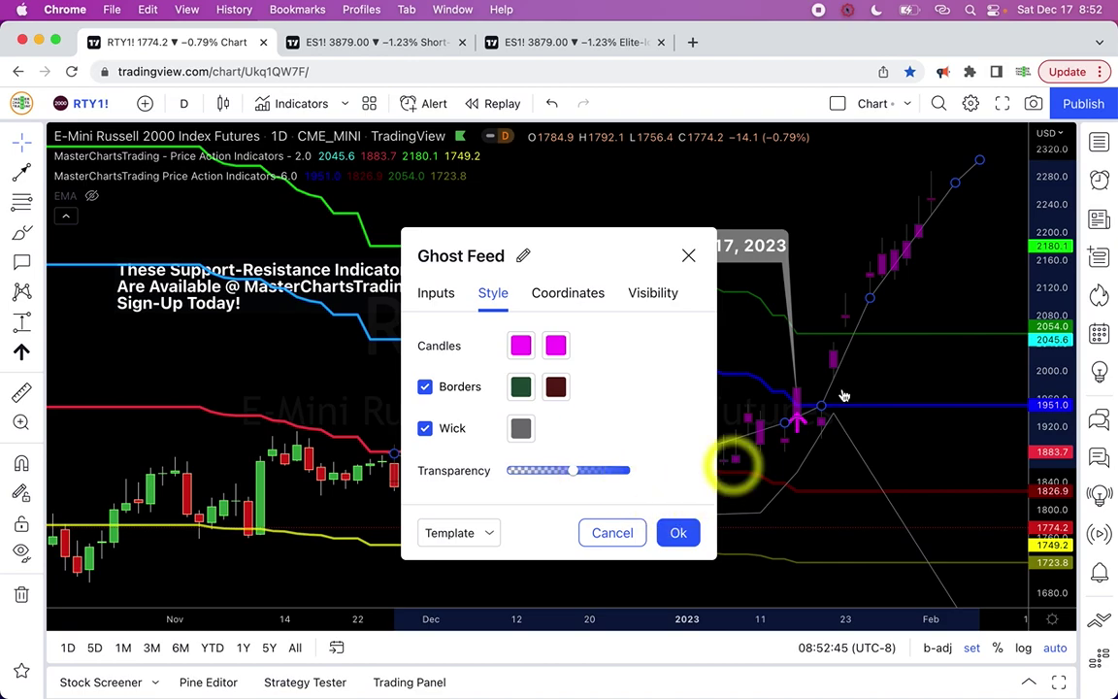
pyautogui.click(892, 360)
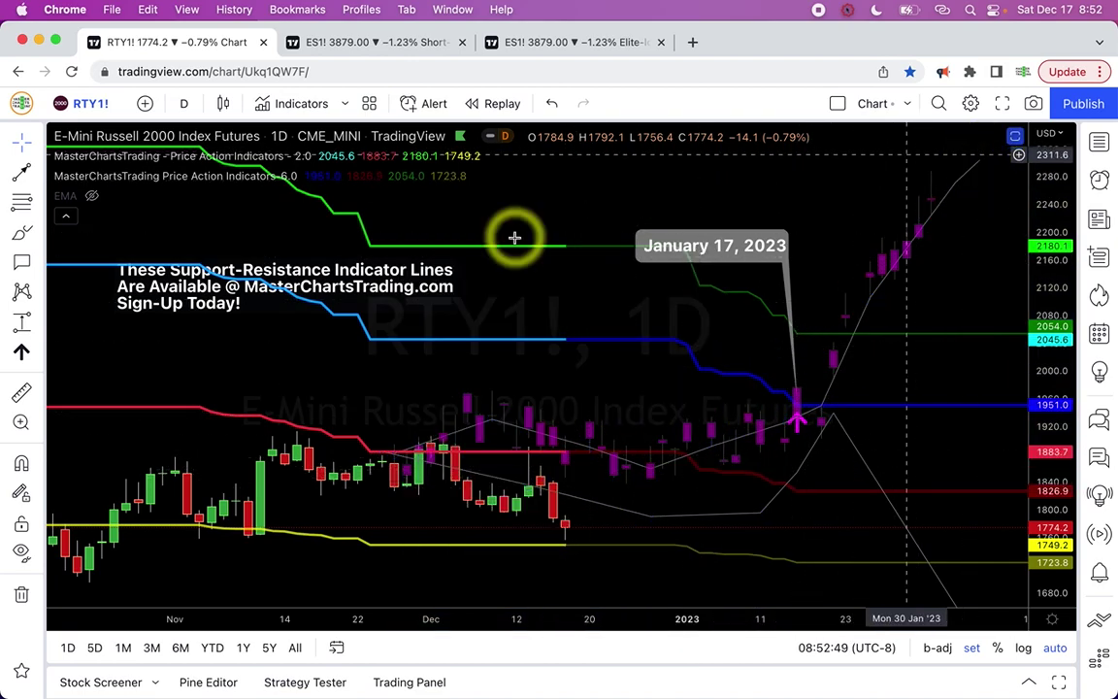
pyautogui.click(649, 469)
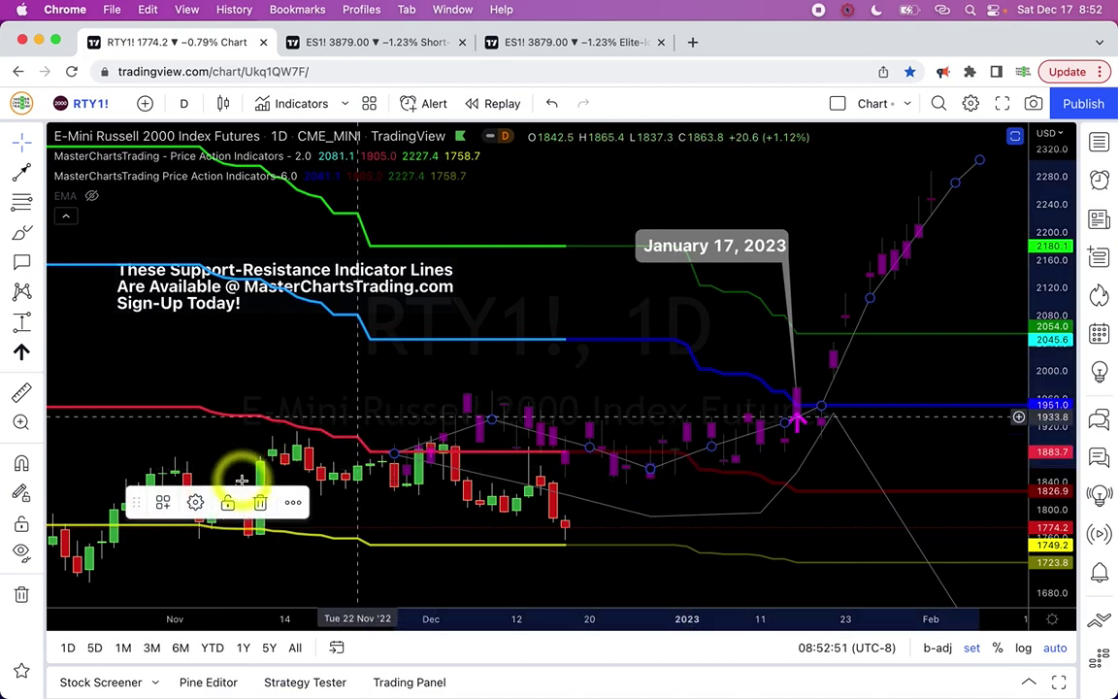
pyautogui.click(195, 502)
pyautogui.moveTo(572, 470); pyautogui.dragTo(509, 469)
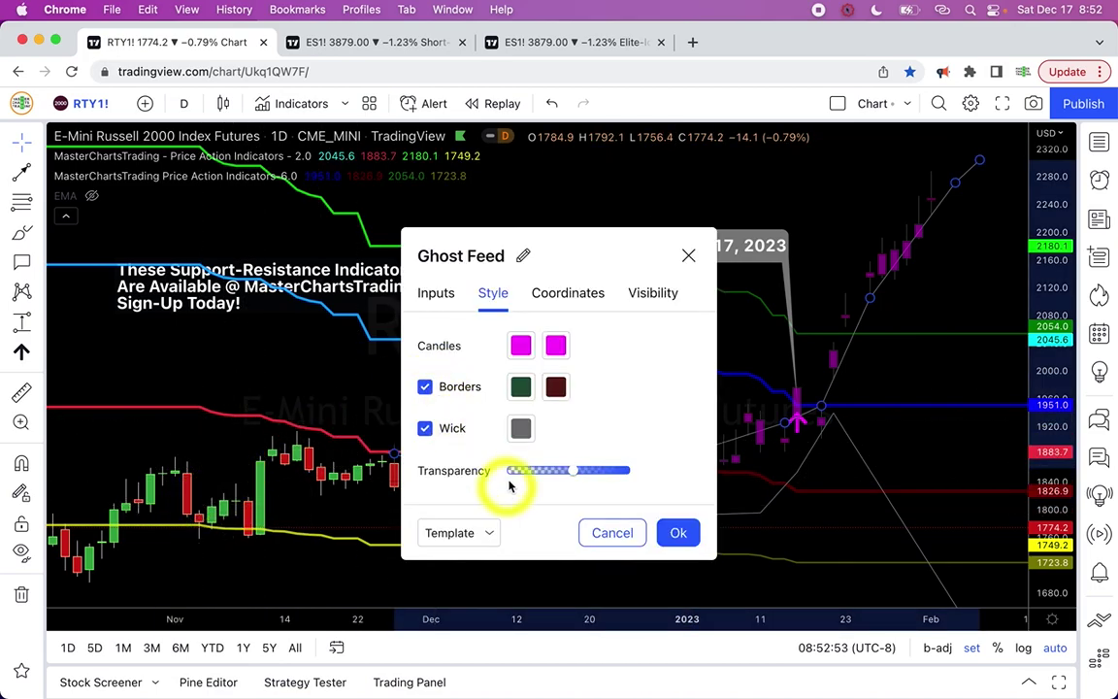
pyautogui.click(677, 532)
pyautogui.moveTo(813, 461)
pyautogui.mouseDown()
pyautogui.moveTo(931, 426)
pyautogui.moveTo(787, 479)
pyautogui.moveTo(446, 468)
pyautogui.mouseUp()
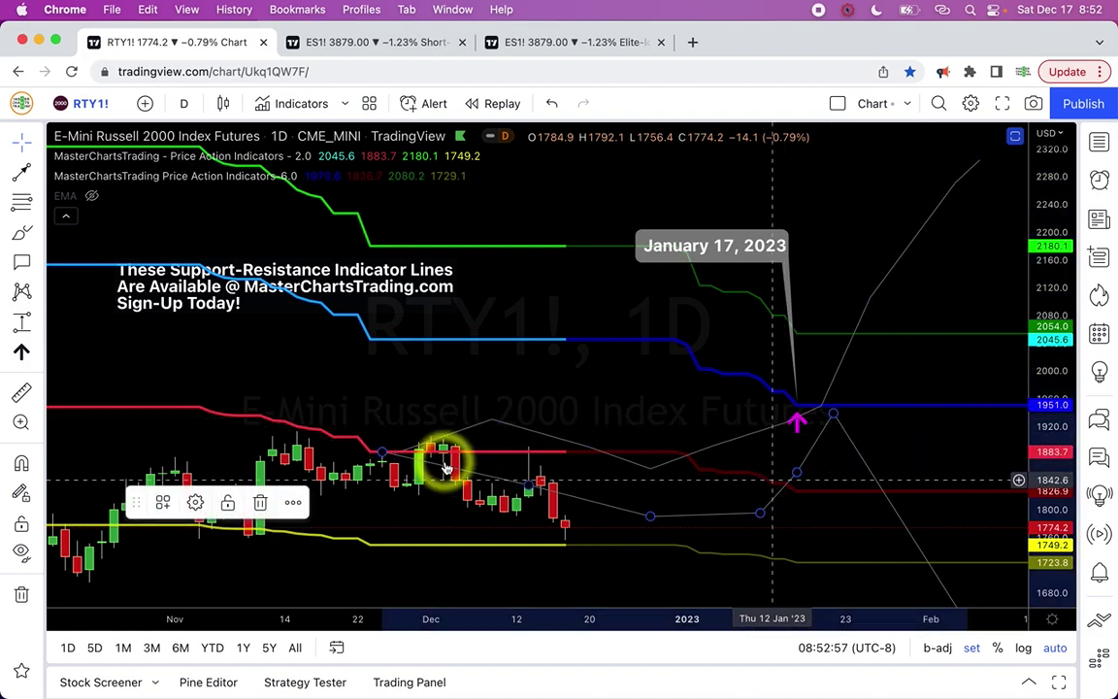
pyautogui.click(195, 501)
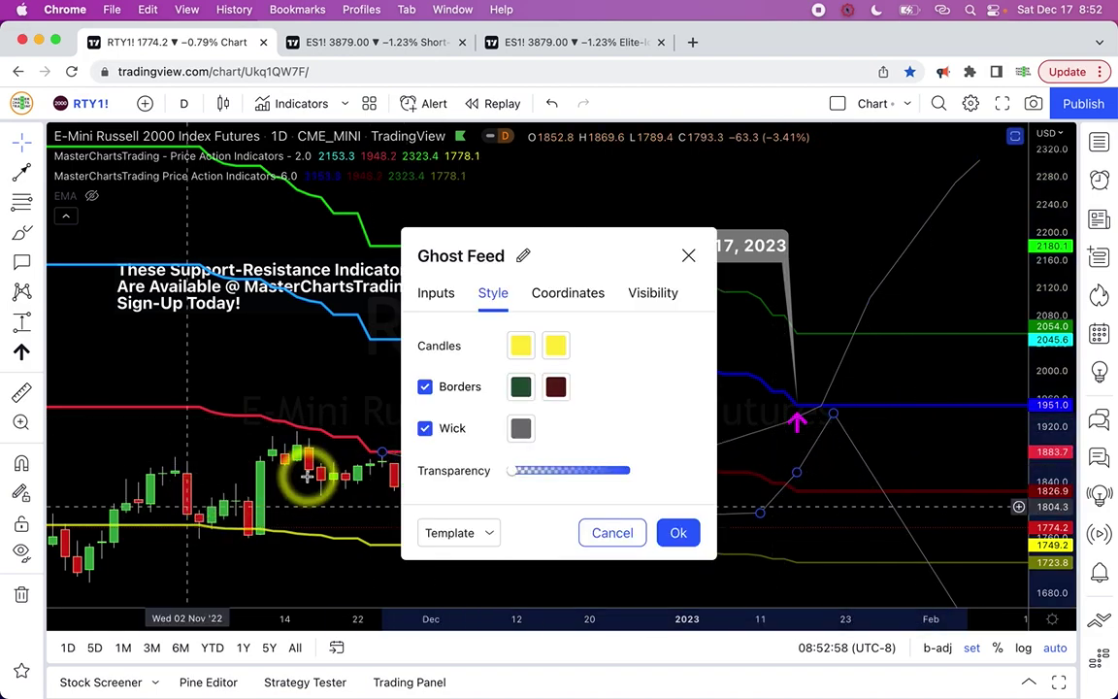
pyautogui.click(571, 470)
pyautogui.click(679, 532)
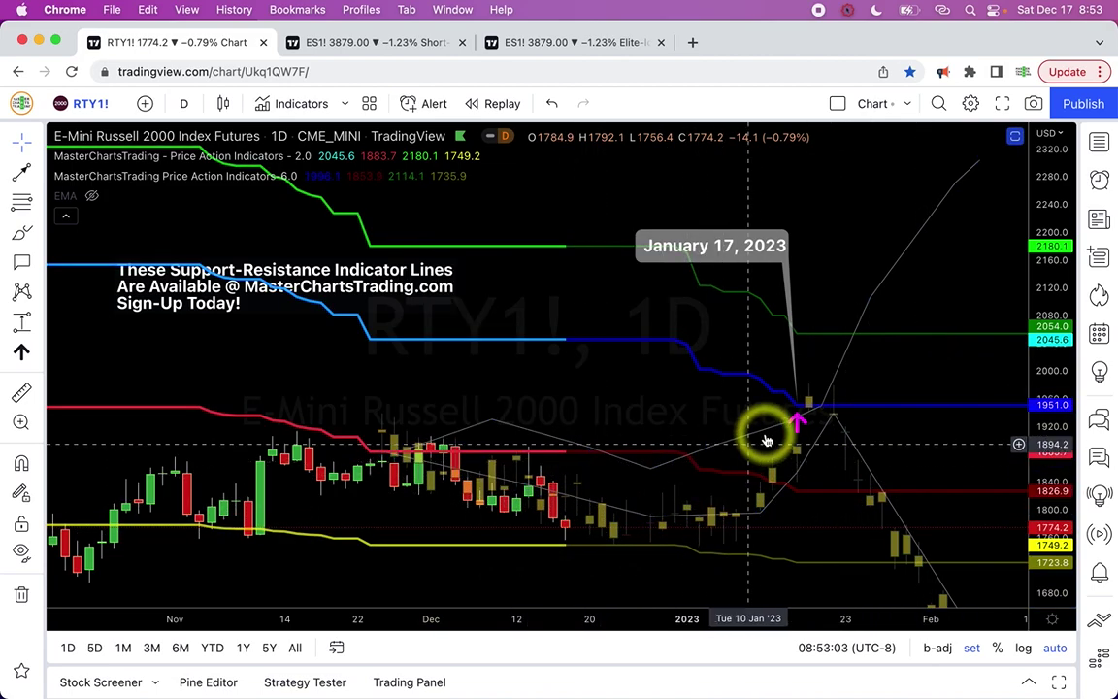
pyautogui.moveTo(583, 521)
pyautogui.mouseDown()
pyautogui.moveTo(656, 519)
pyautogui.moveTo(720, 498)
pyautogui.moveTo(811, 399)
pyautogui.moveTo(794, 424)
pyautogui.moveTo(799, 402)
pyautogui.moveTo(763, 427)
pyautogui.moveTo(823, 404)
pyautogui.moveTo(809, 403)
pyautogui.mouseUp()
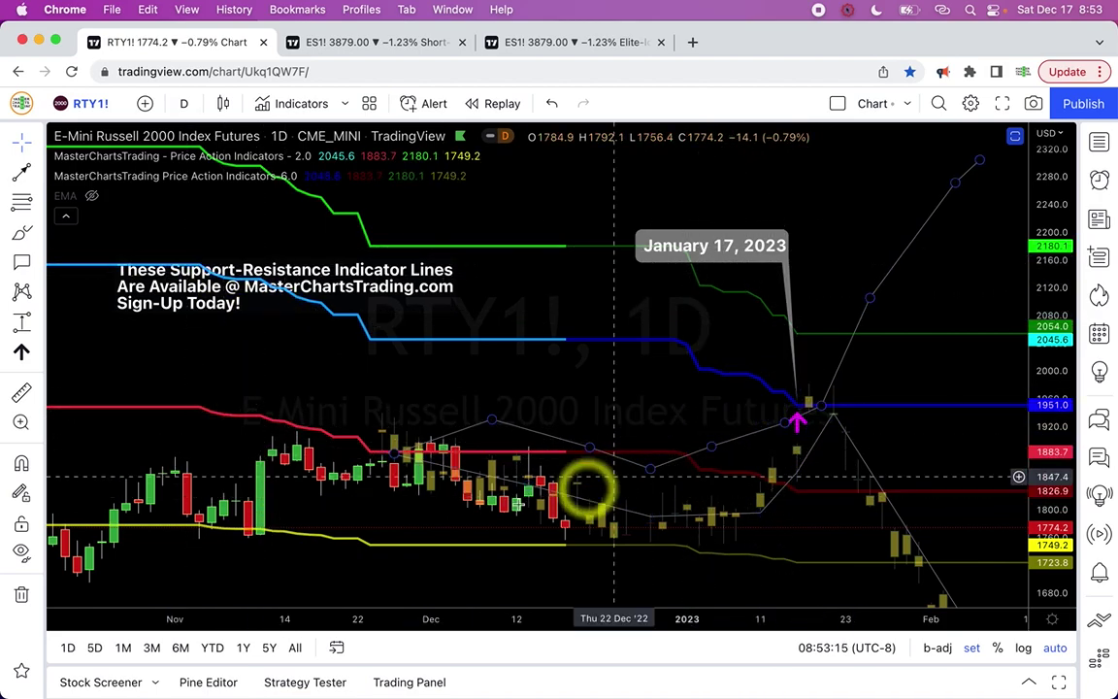
pyautogui.click(639, 514)
pyautogui.click(194, 502)
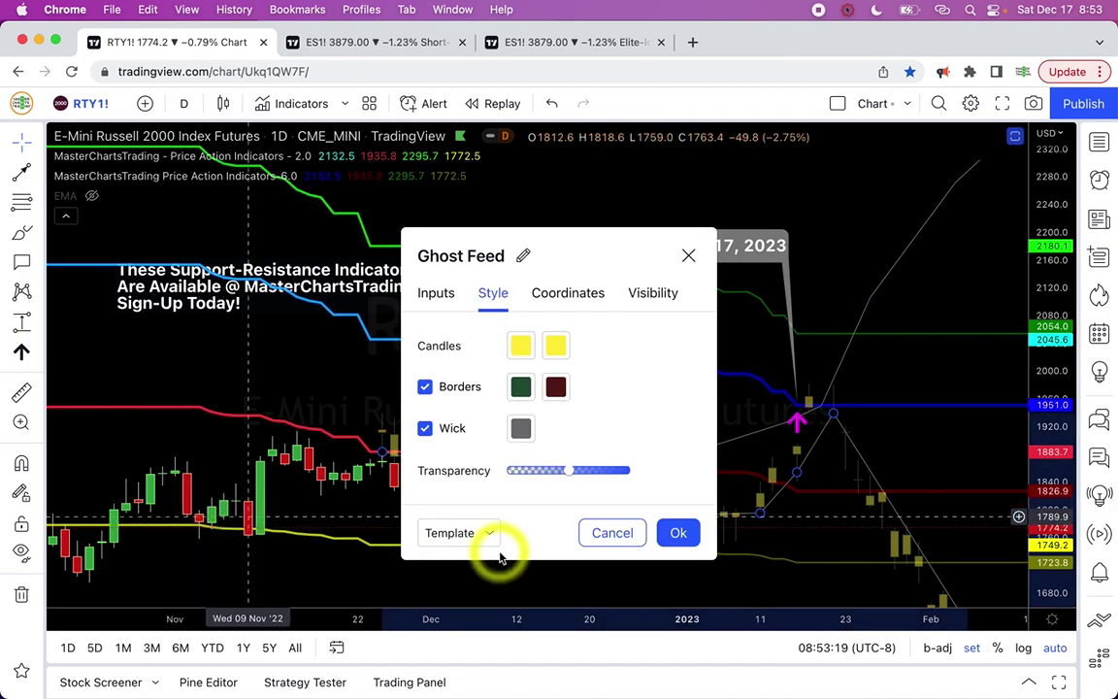
pyautogui.click(919, 366)
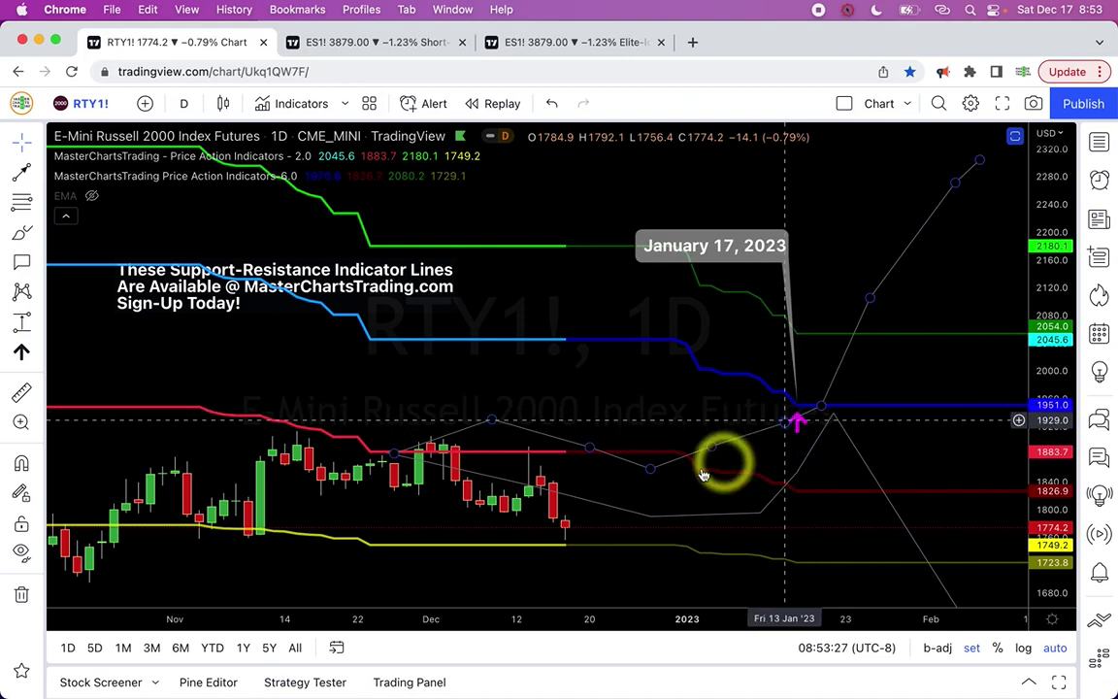
# Drag a Ghost Feed path vertex up-left toward the January 17 arrow, then deselect the path
pyautogui.click(822, 399)
pyautogui.moveTo(828, 393); pyautogui.dragTo(794, 392)
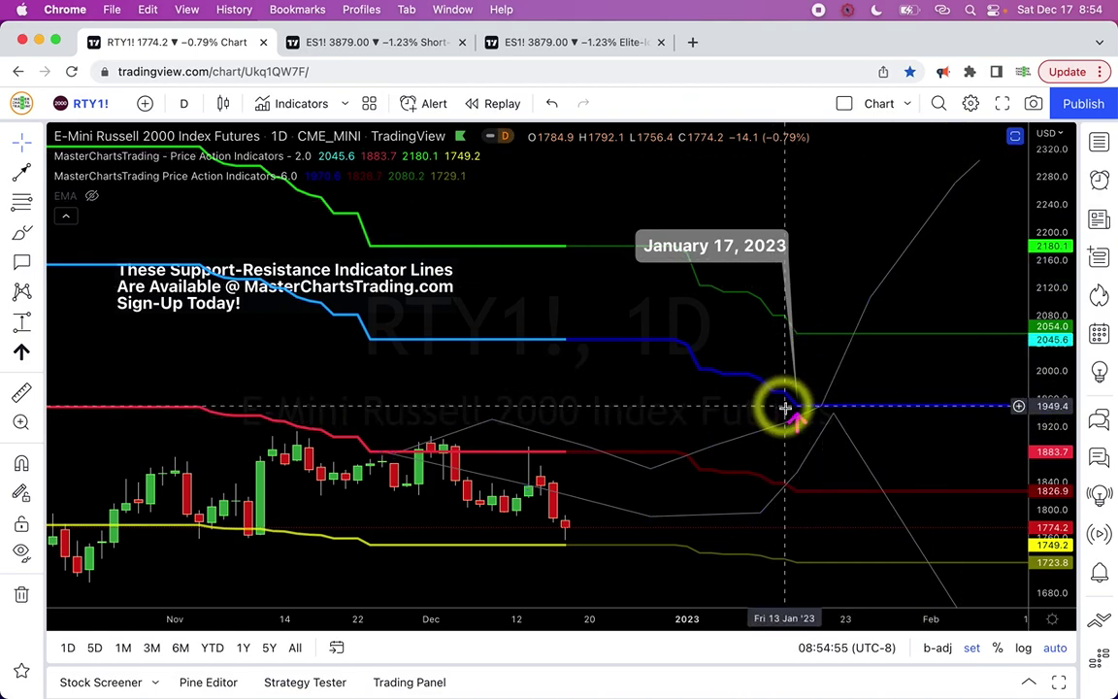
pyautogui.click(822, 419)
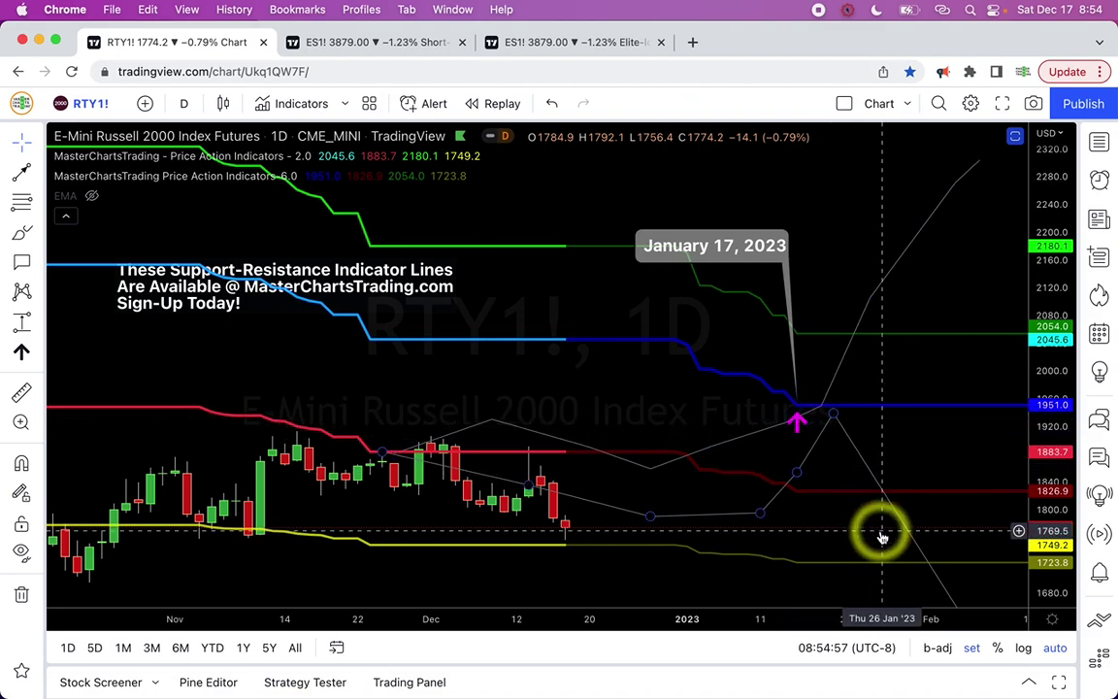
pyautogui.click(846, 465)
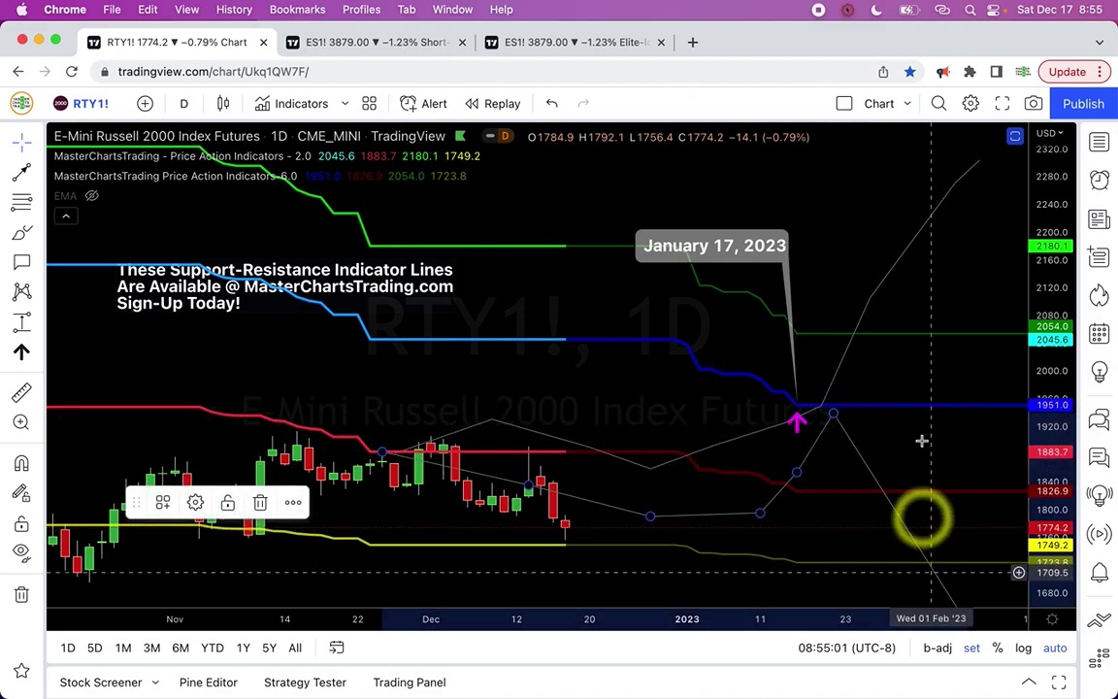
pyautogui.click(917, 374)
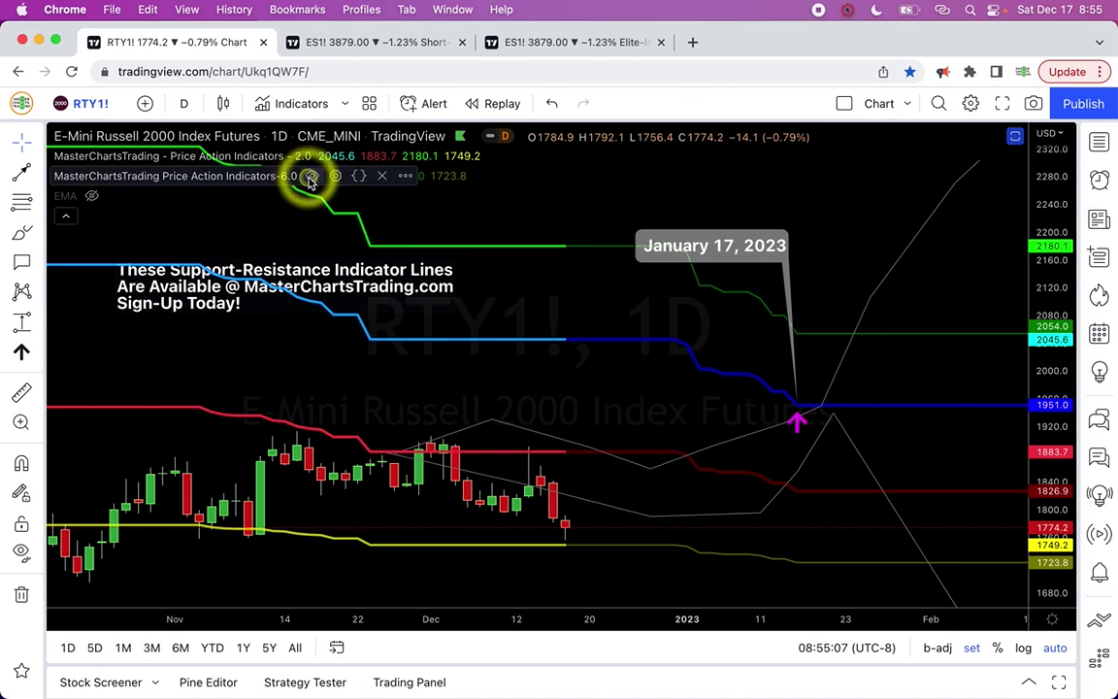
# Hide the second Price Action Indicators lines, review the chart, and switch to the ES1! weekly tab
pyautogui.click(306, 176)
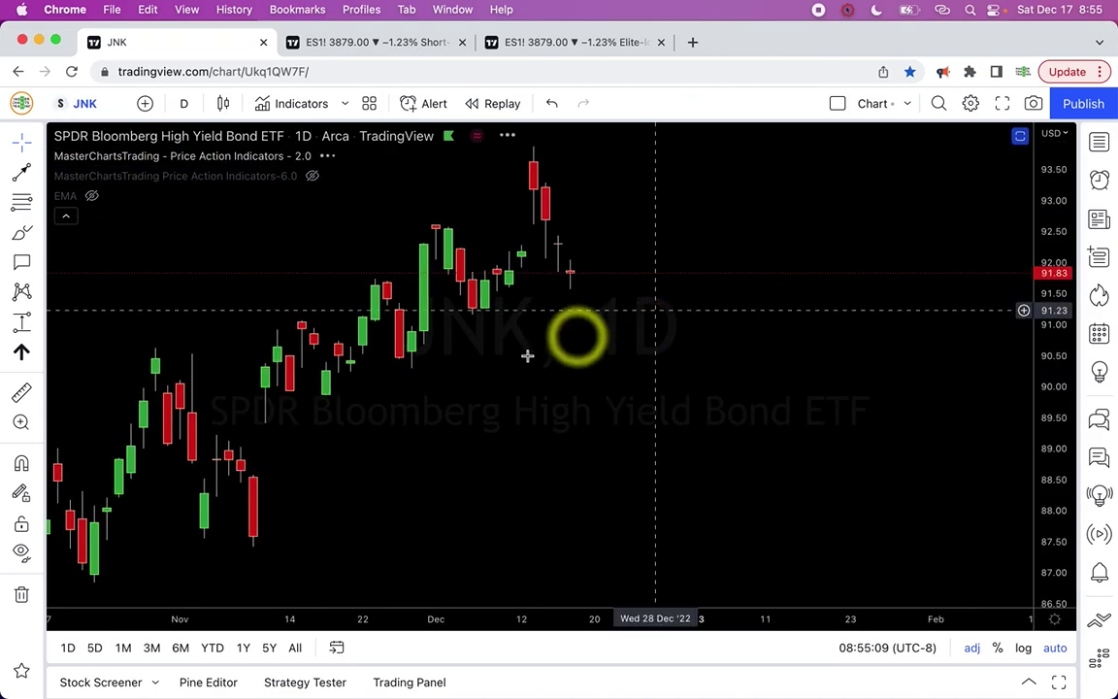
pyautogui.hscroll(-5, 450, 404)
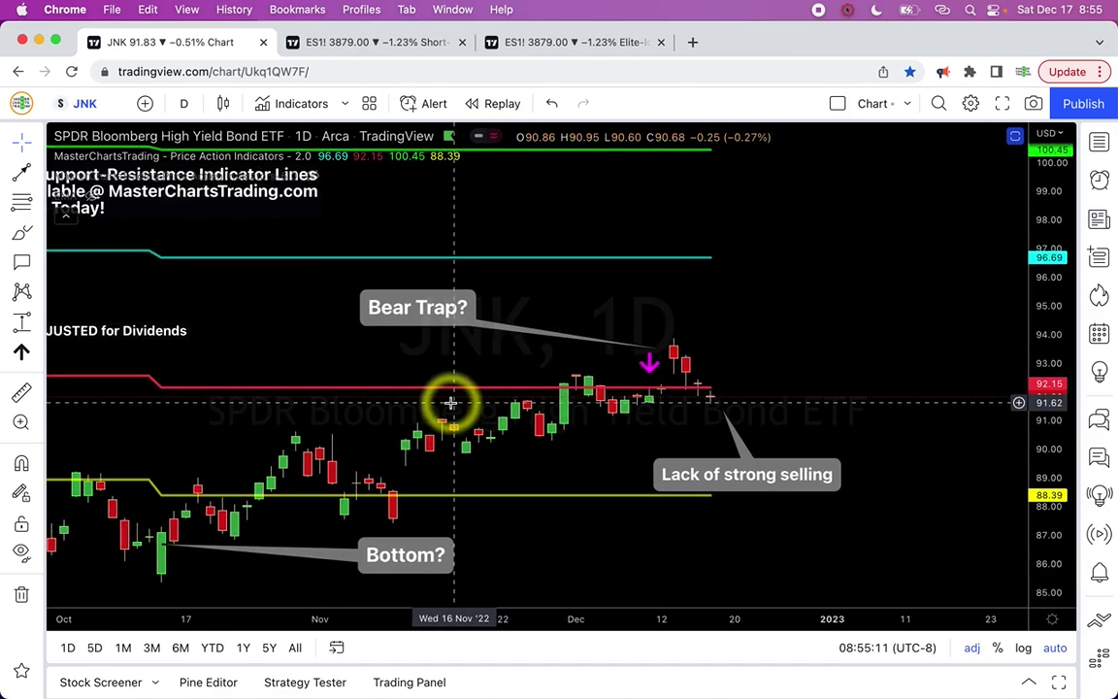
pyautogui.hscroll(-5, 450, 404)
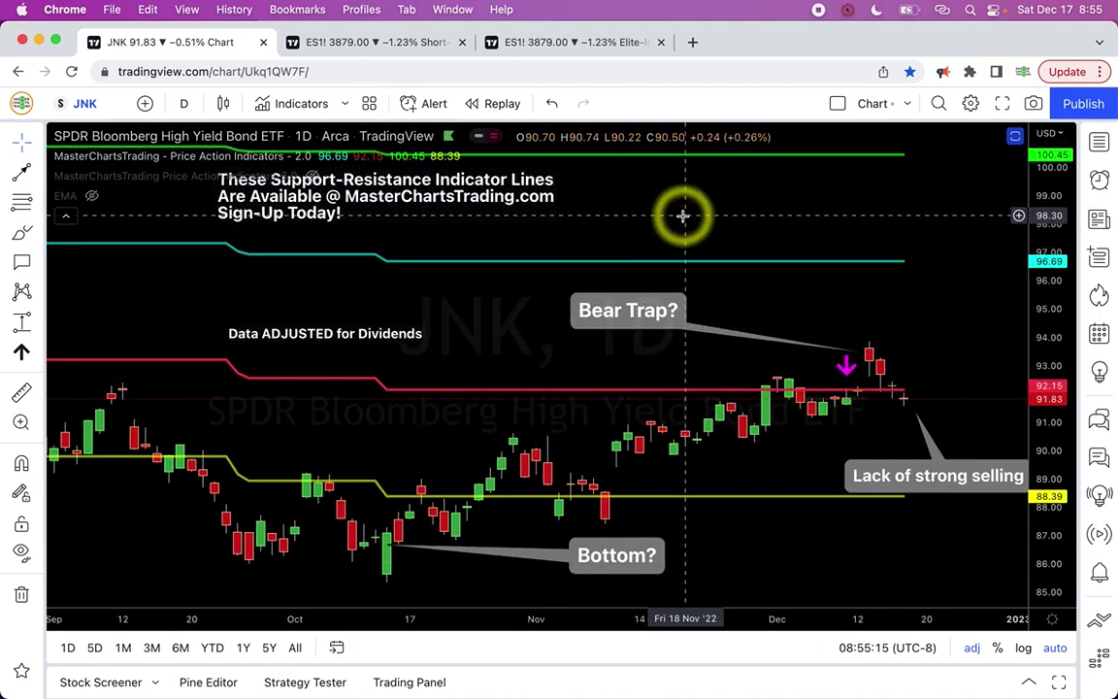
pyautogui.hscroll(3, 682, 215)
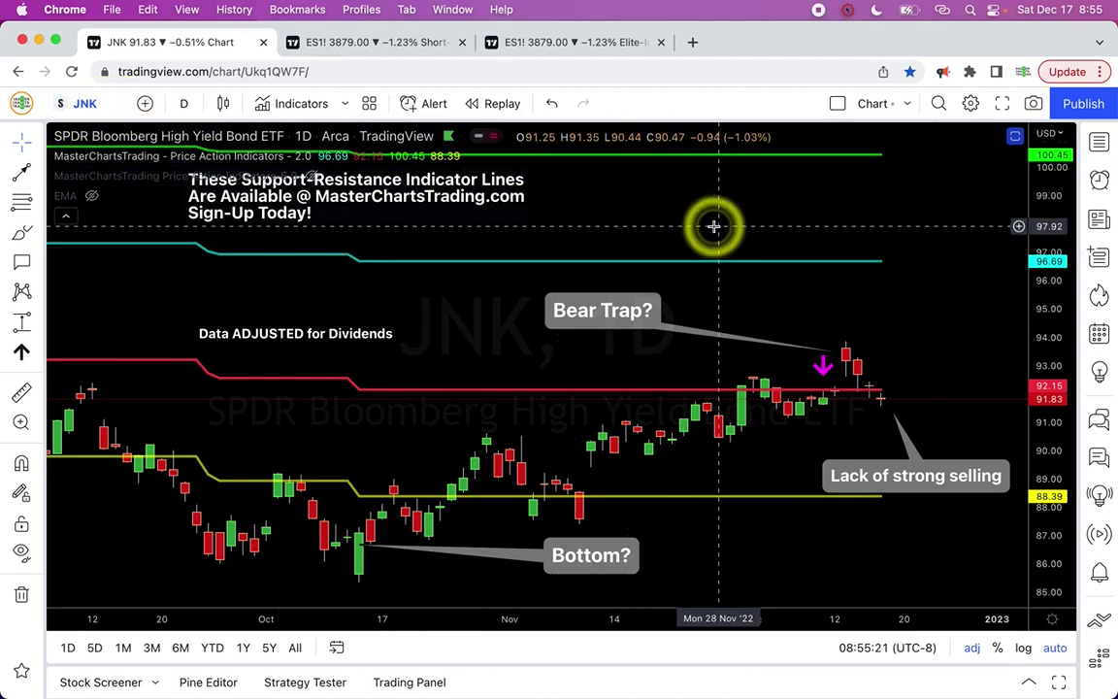
pyautogui.click(573, 45)
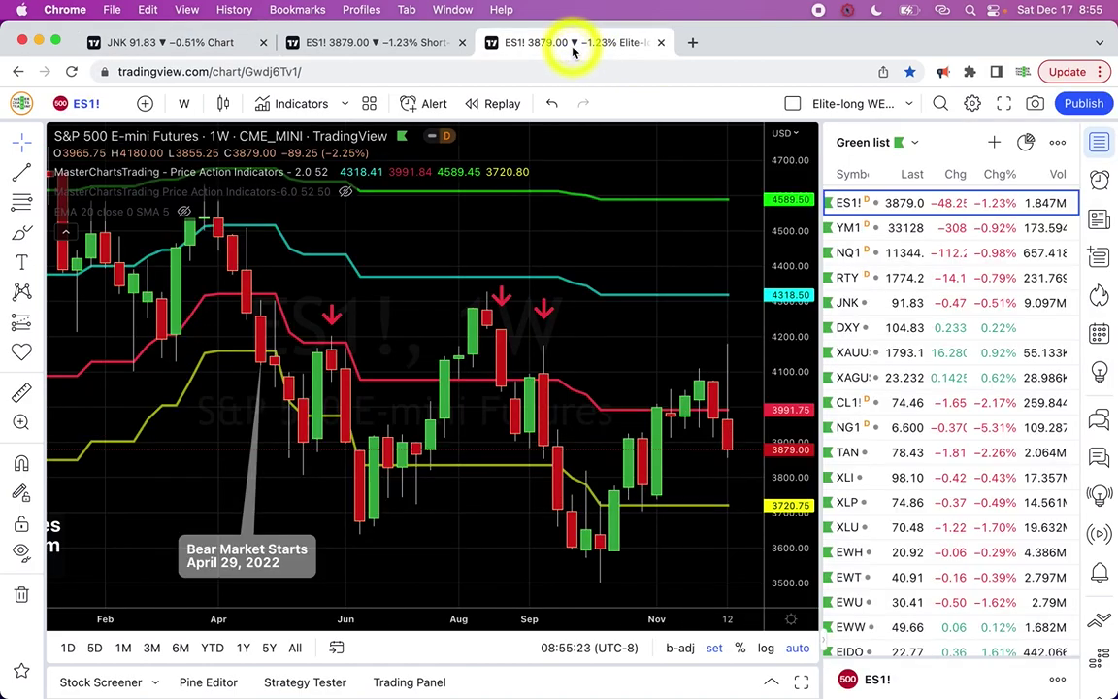
# Load JNK into the weekly Elite-long chart and close the watchlist
pyautogui.write('JNK')
pyautogui.press('Return')
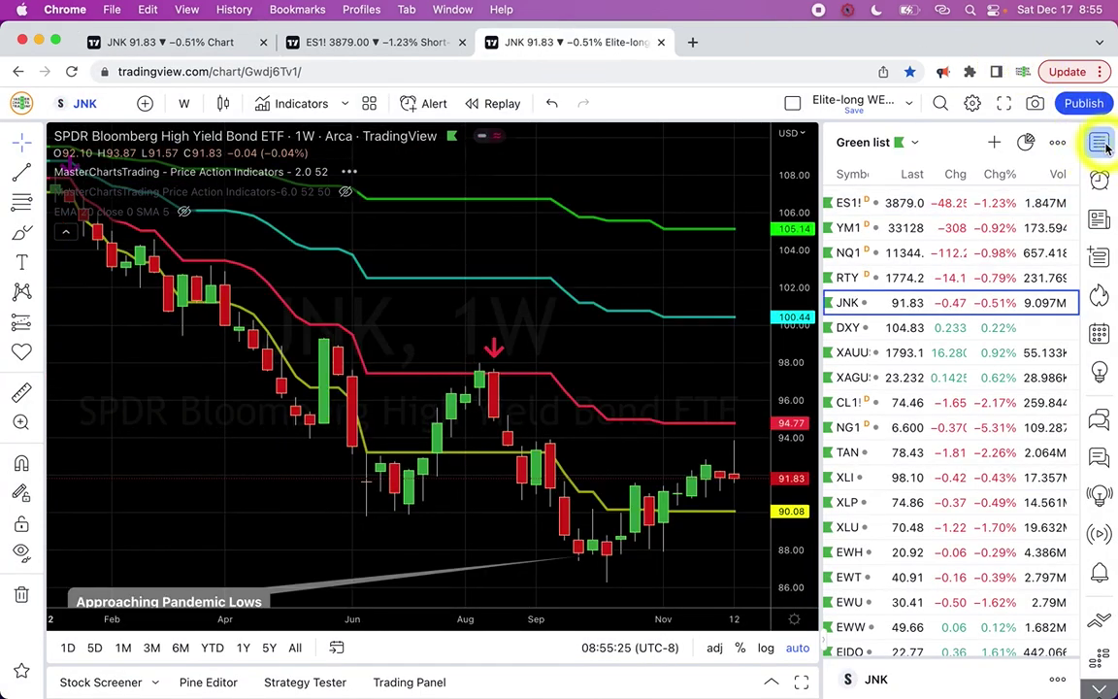
pyautogui.click(1100, 143)
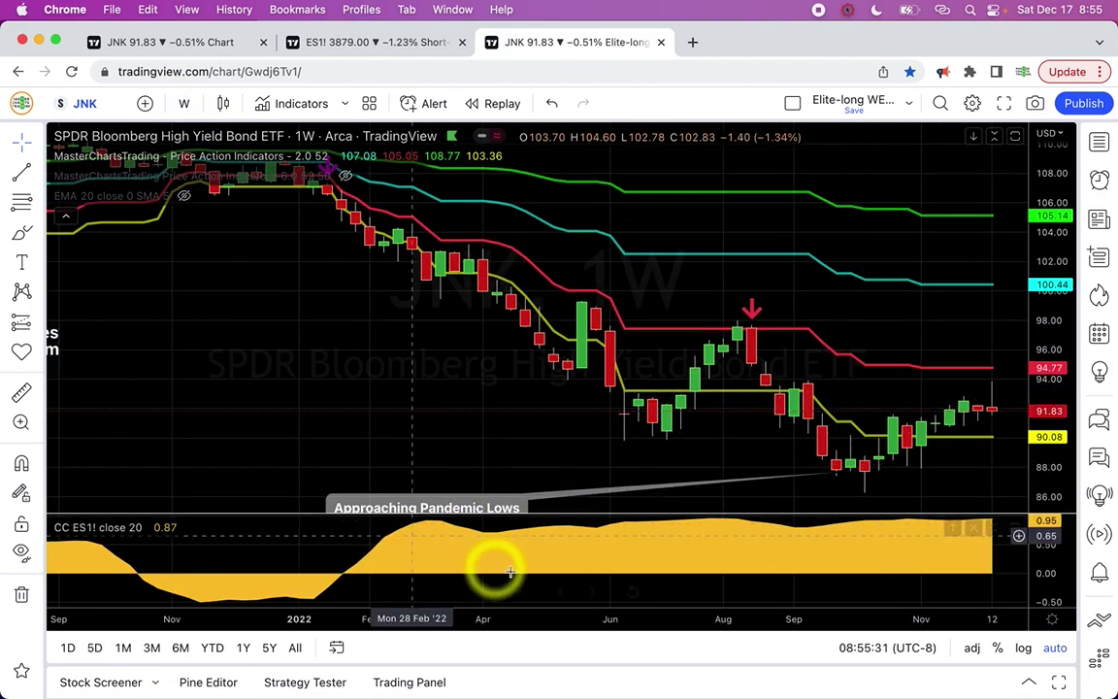
# Zoom the weekly JNK chart out to show price history back to 2008
pyautogui.click(492, 591)
pyautogui.click(492, 592)
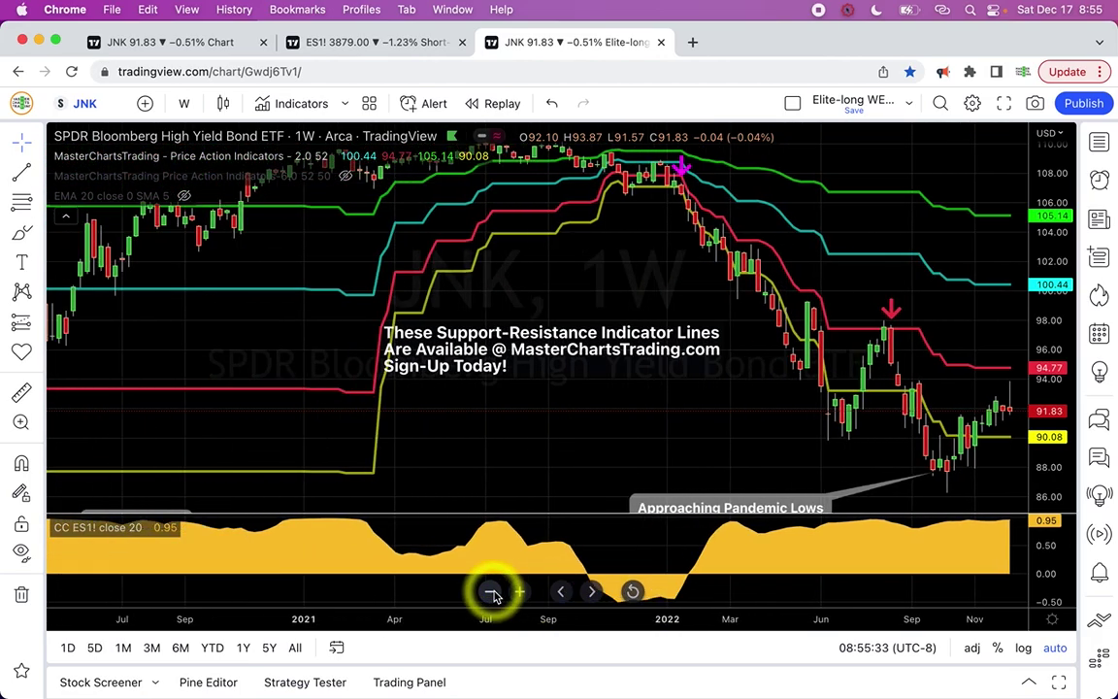
pyautogui.click(492, 592)
pyautogui.click(492, 591)
pyautogui.click(492, 592)
pyautogui.click(492, 592)
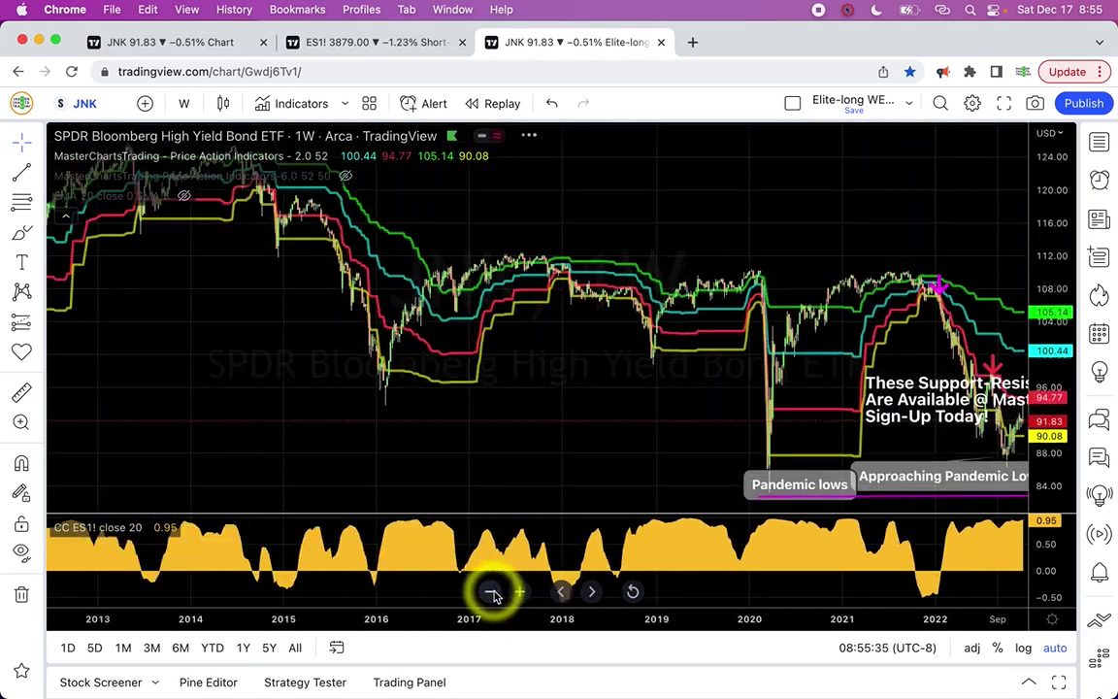
pyautogui.click(492, 592)
pyautogui.click(492, 592)
pyautogui.click(492, 592)
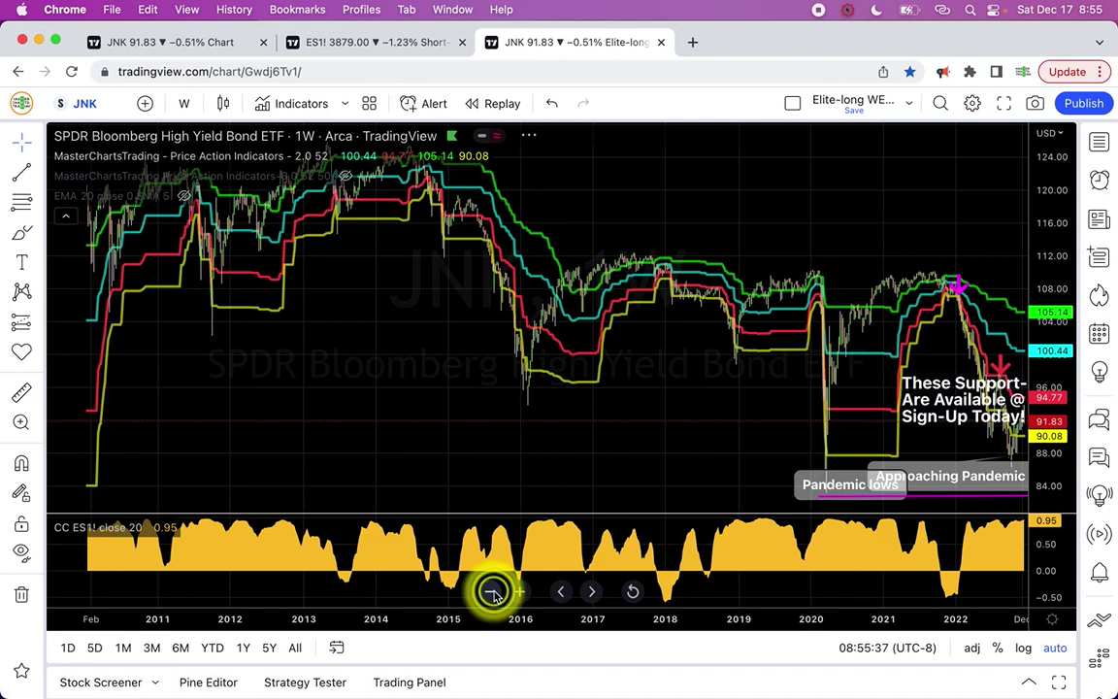
pyautogui.click(491, 592)
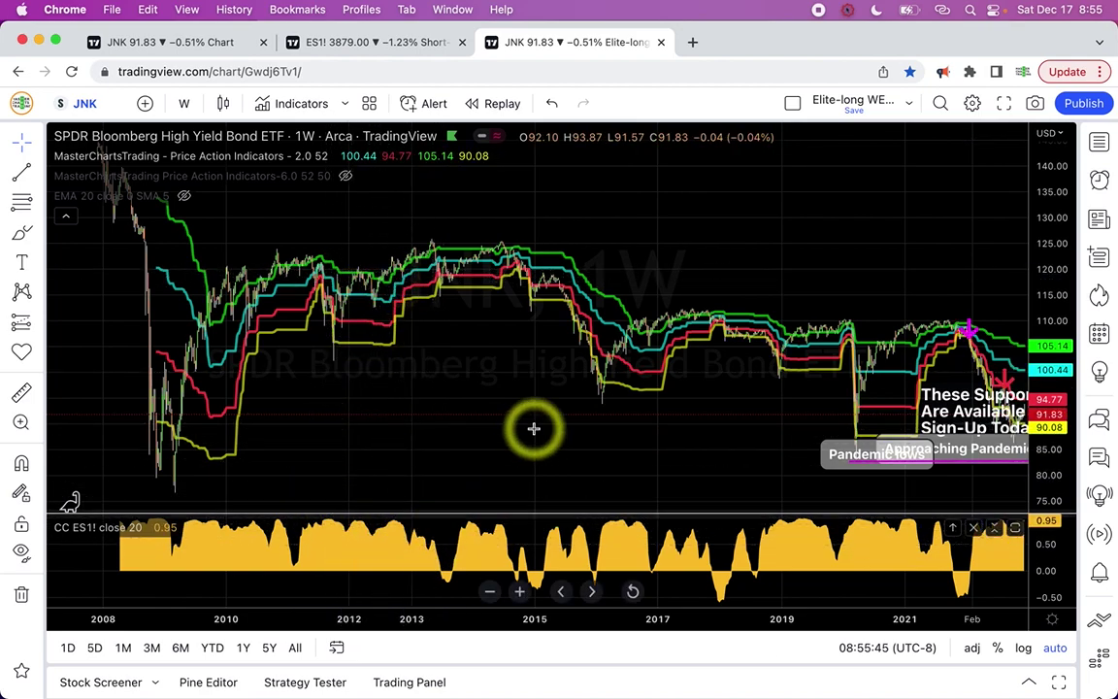
pyautogui.hscroll(3, 533, 428)
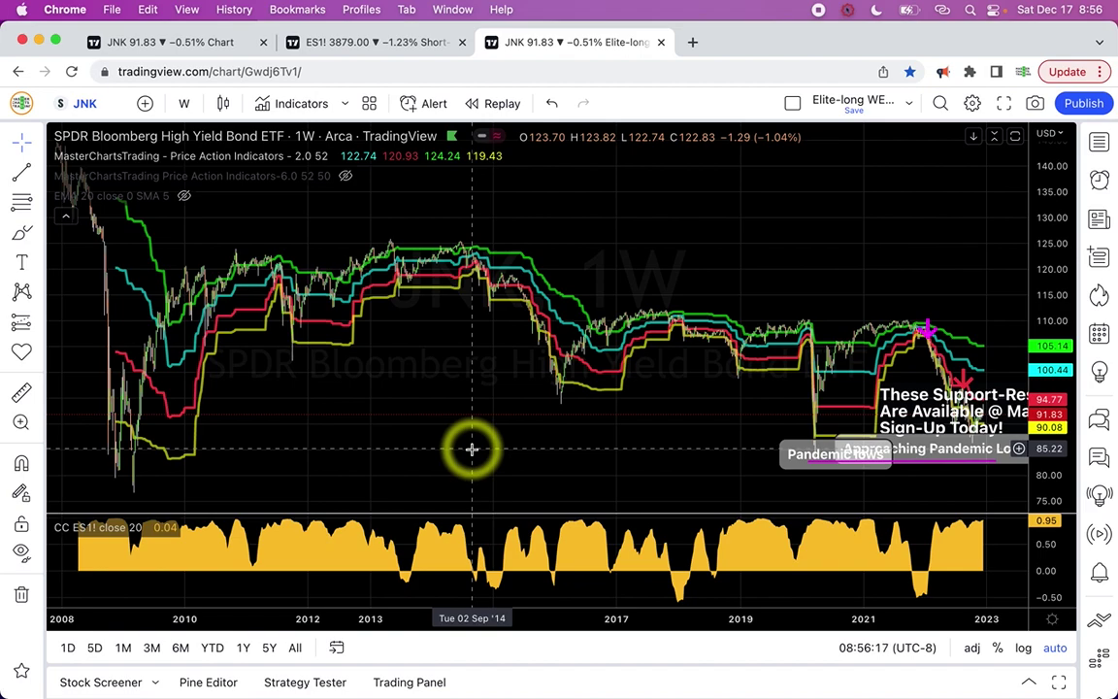
# Zoom back in on recent years, then return to the annotated JNK daily chart tab
pyautogui.moveTo(486, 519)
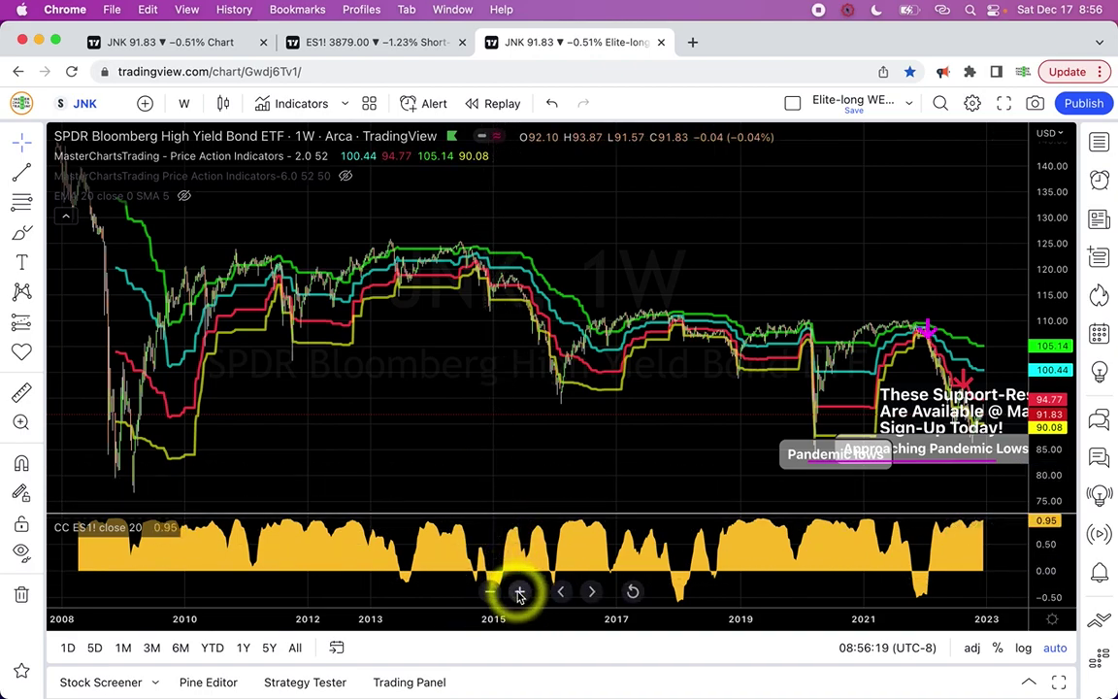
pyautogui.click(517, 592)
pyautogui.click(517, 592)
pyautogui.click(517, 592)
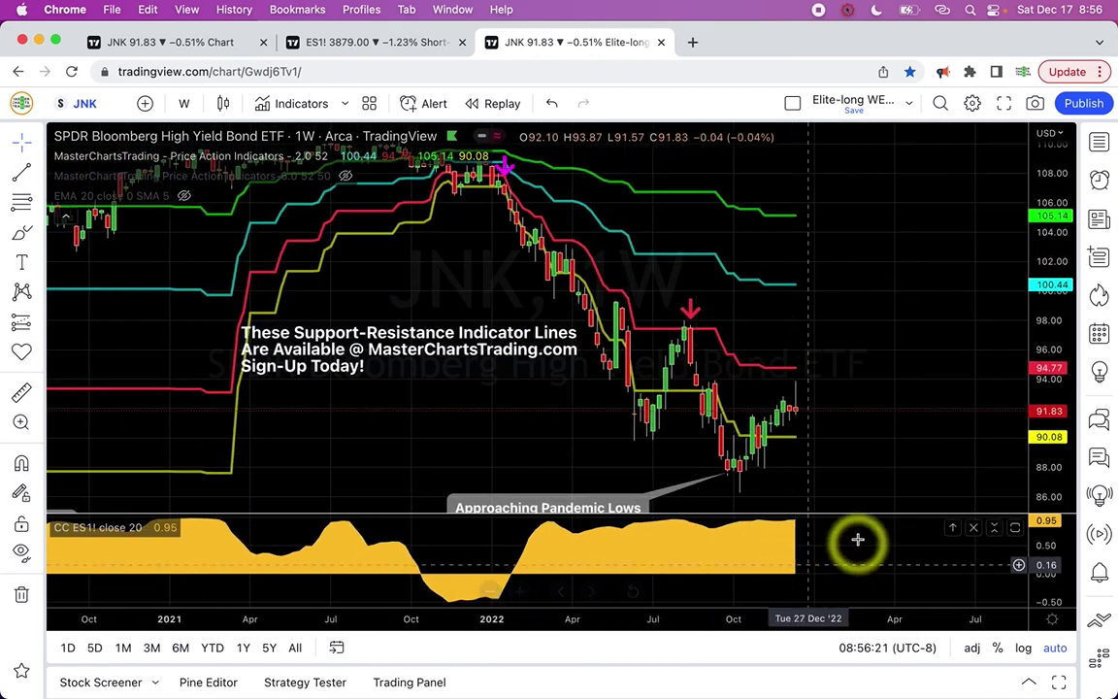
pyautogui.scroll(-3, 893, 448)
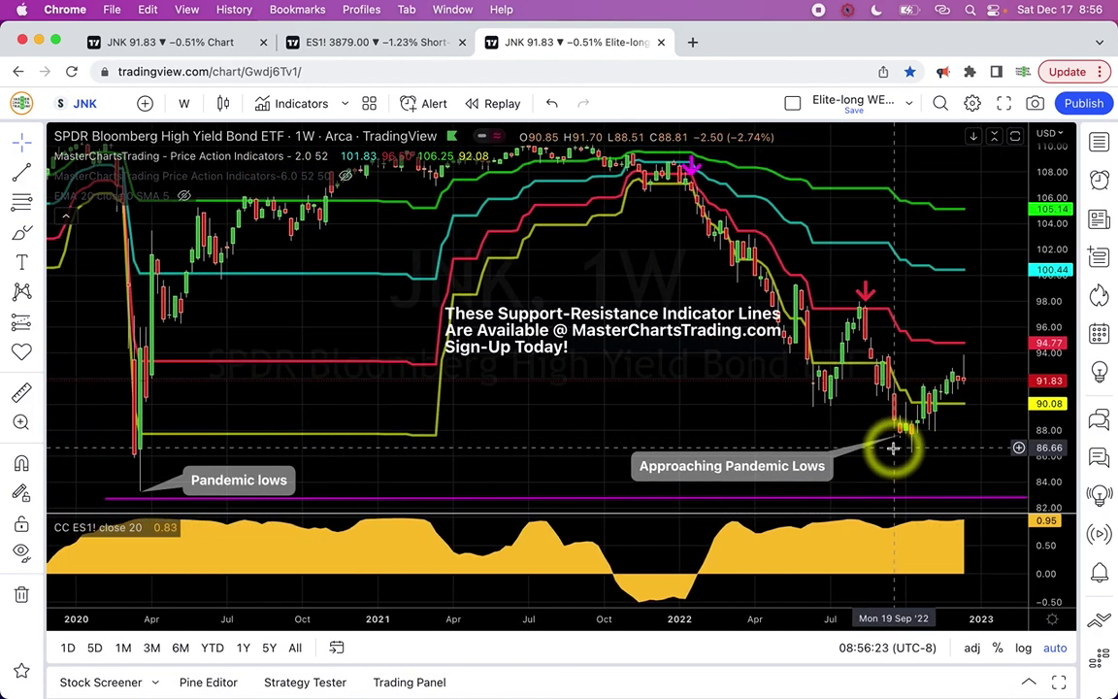
pyautogui.hscroll(-3, 892, 447)
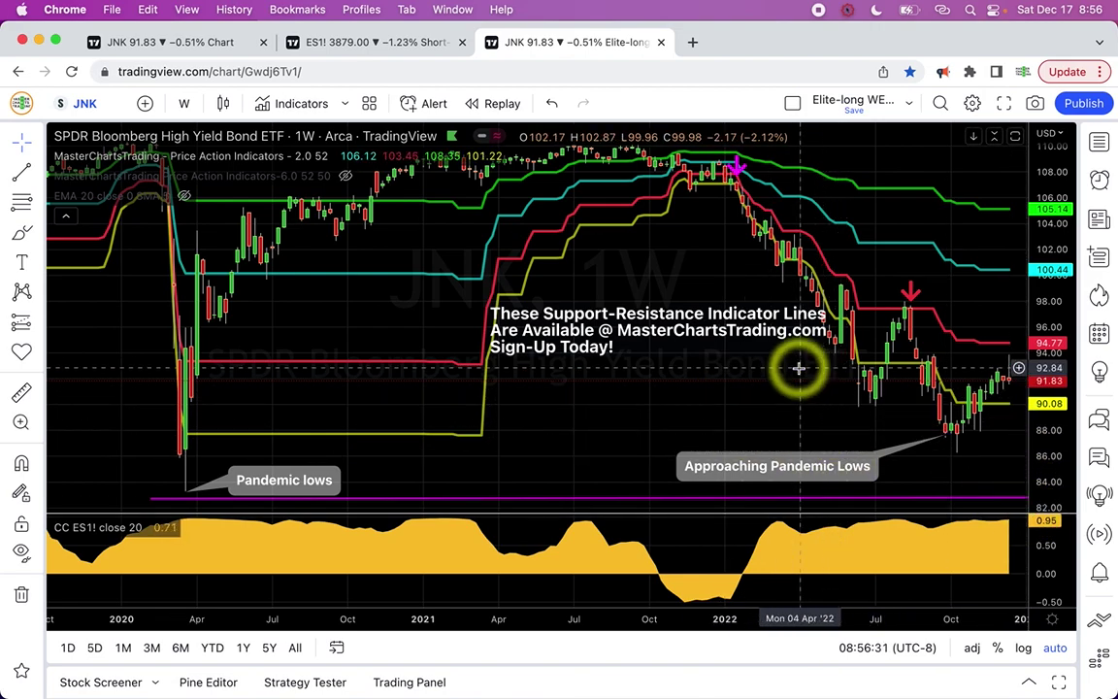
pyautogui.click(89, 114)
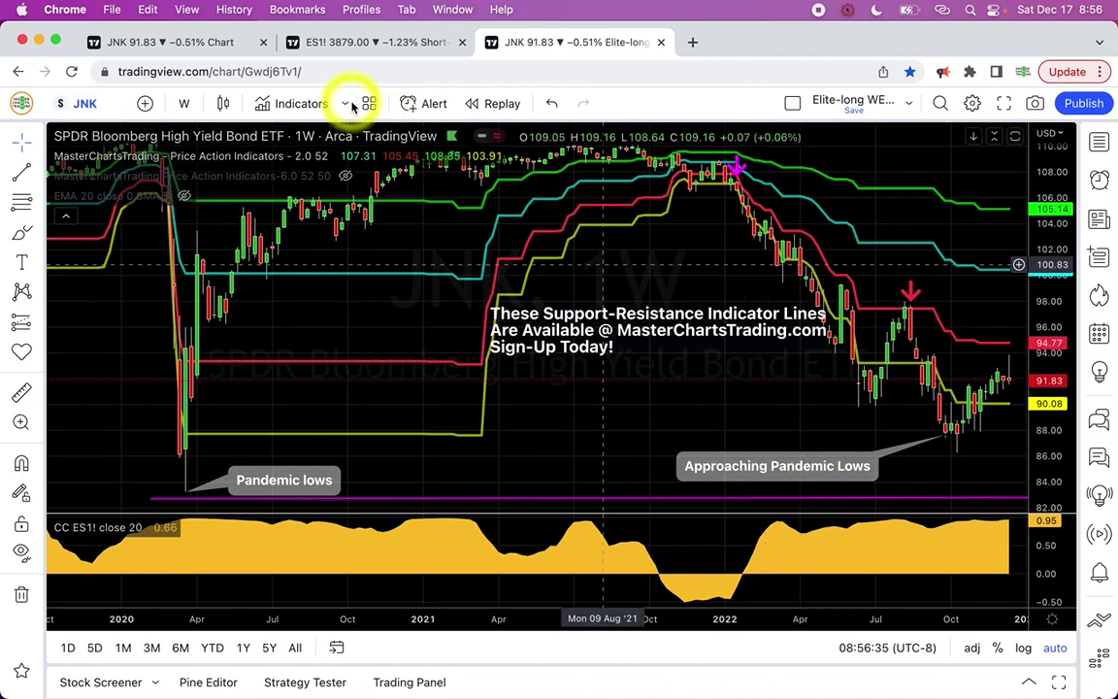
pyautogui.click(153, 42)
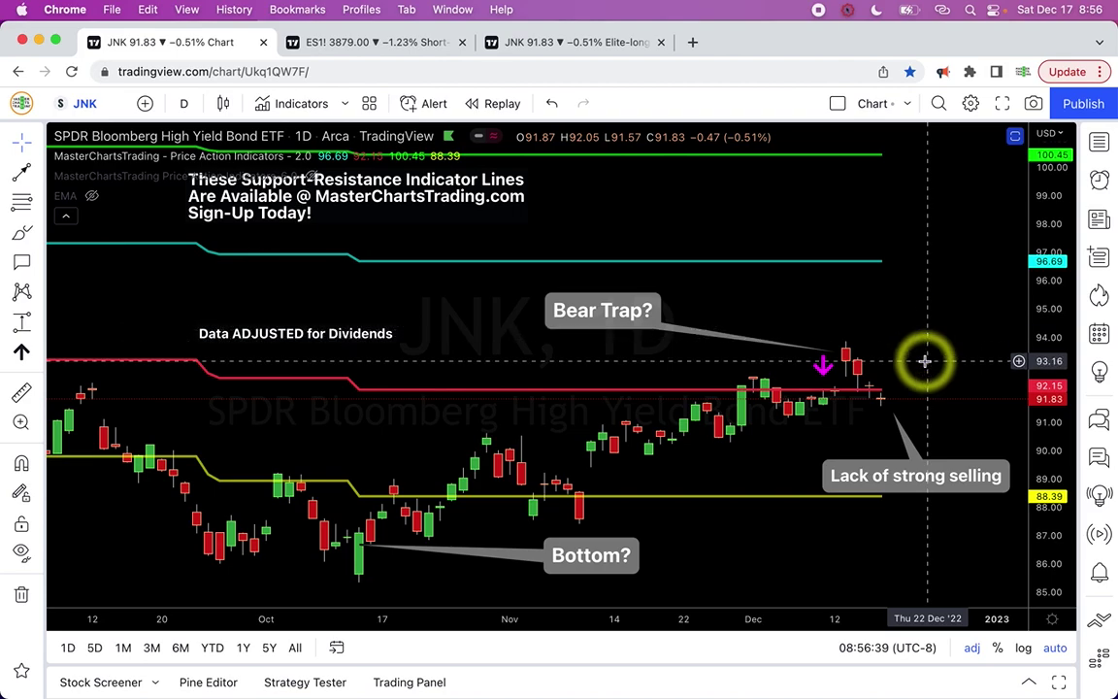
# Briefly load ES1! from the watchlist, switch back to JNK, and close the watchlist
pyautogui.click(1099, 142)
pyautogui.click(899, 202)
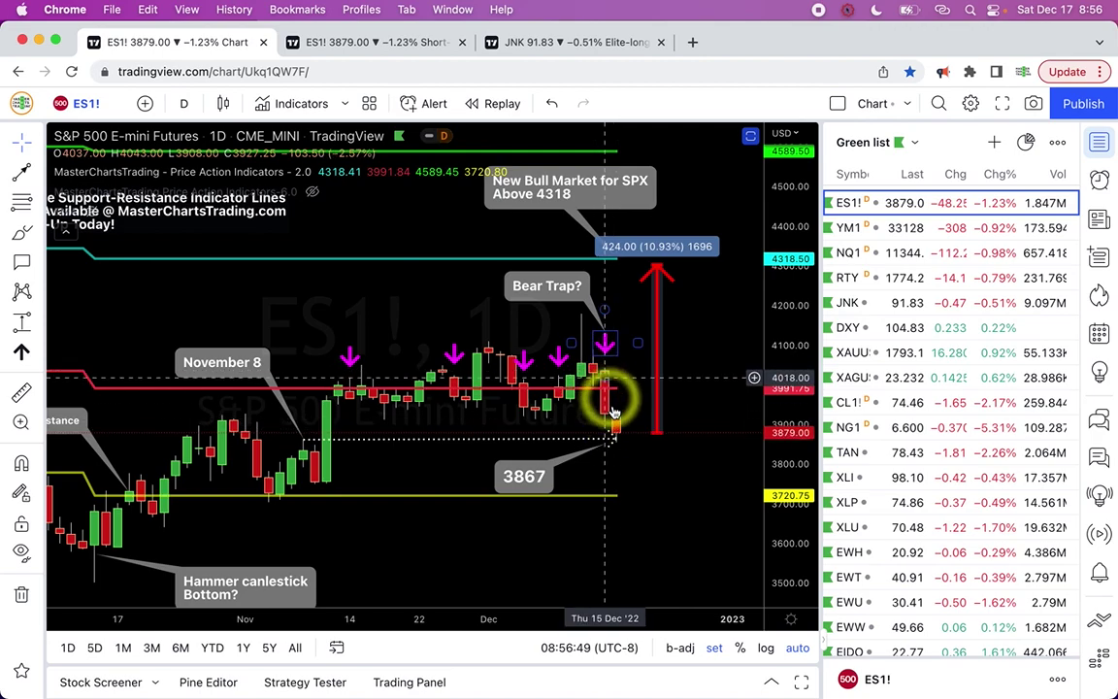
pyautogui.click(894, 302)
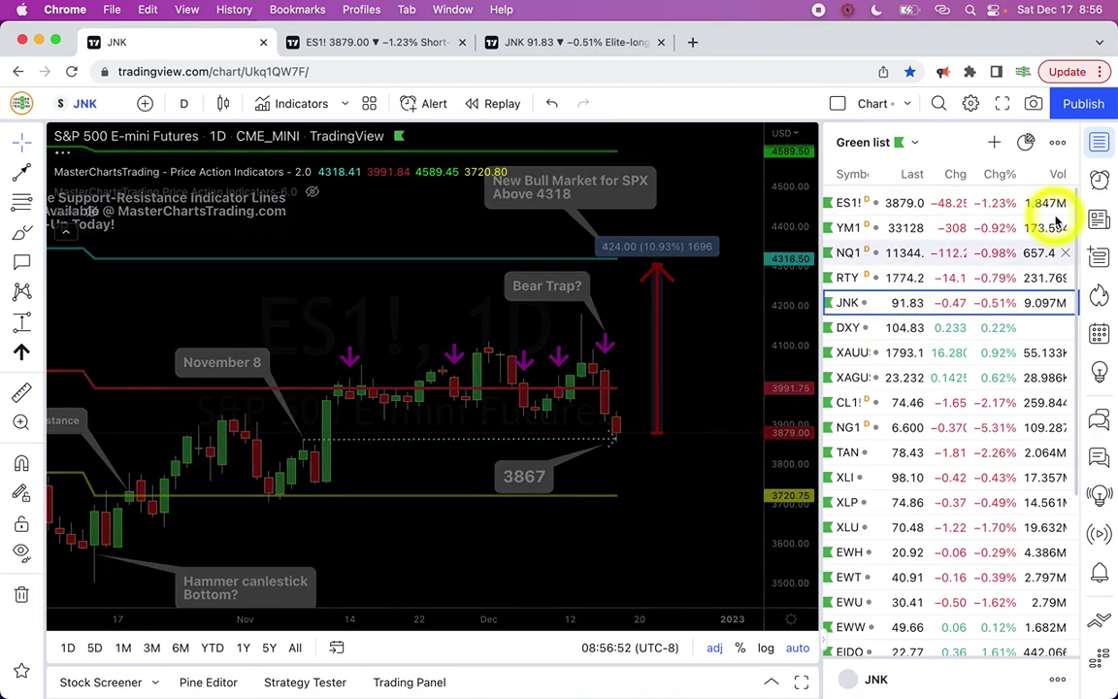
pyautogui.click(1100, 143)
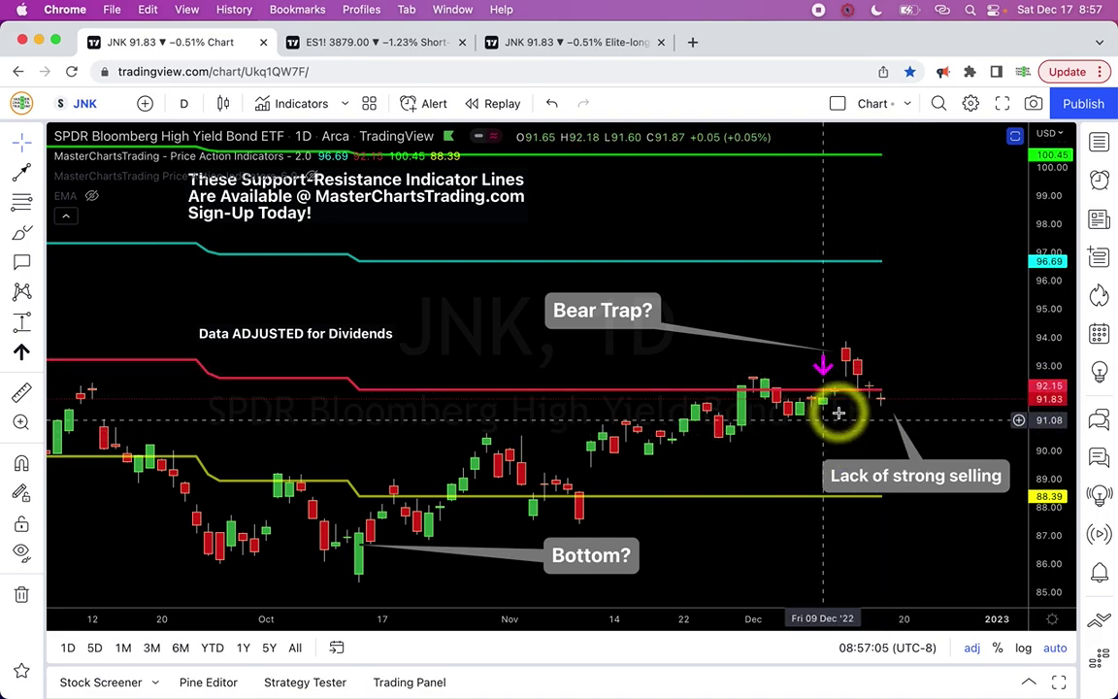
# Copy the magenta down arrow above the Dec 16 candle, then switch to the ES1! 4-hour tab
pyautogui.moveTo(827, 373); pyautogui.dragTo(884, 368)
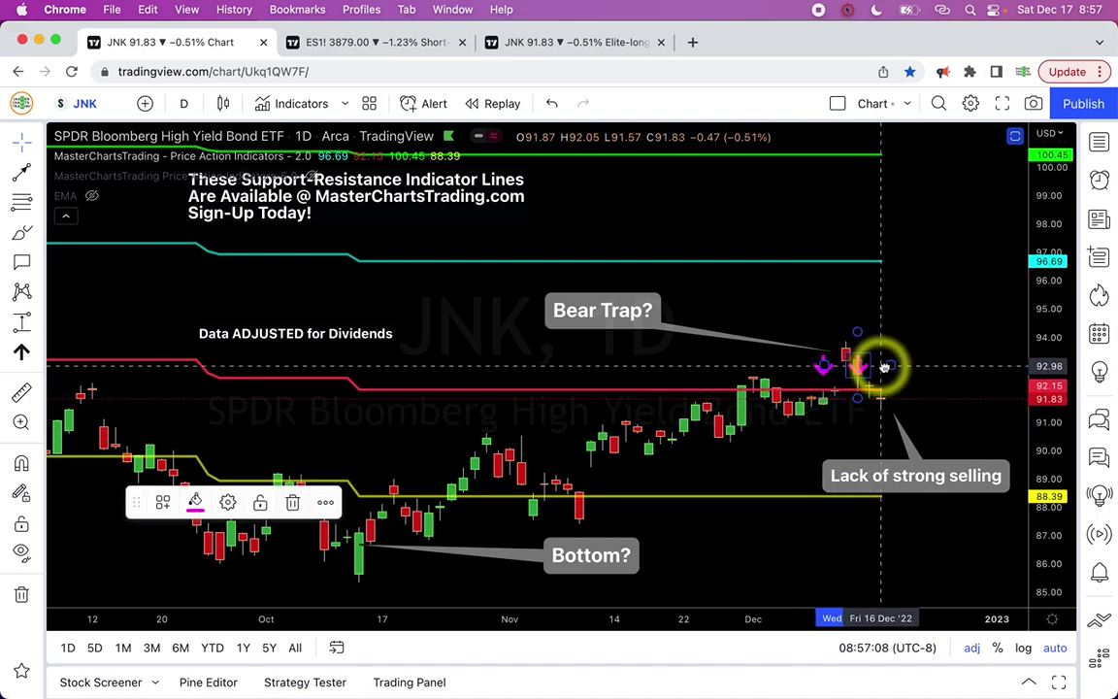
pyautogui.click(943, 302)
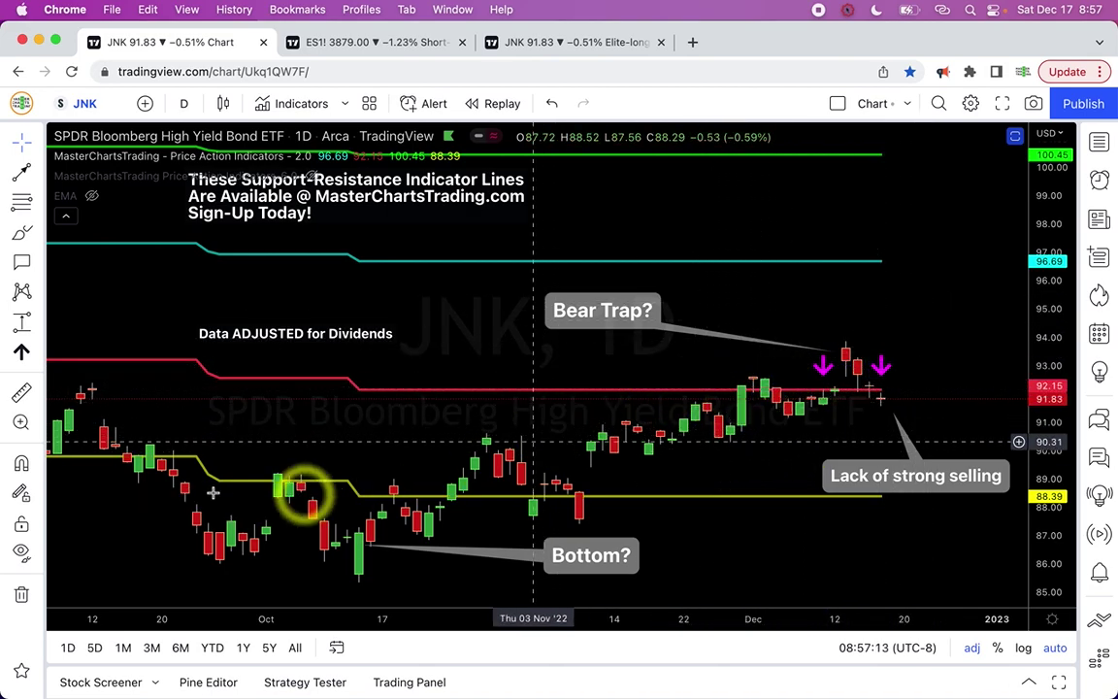
pyautogui.click(822, 369)
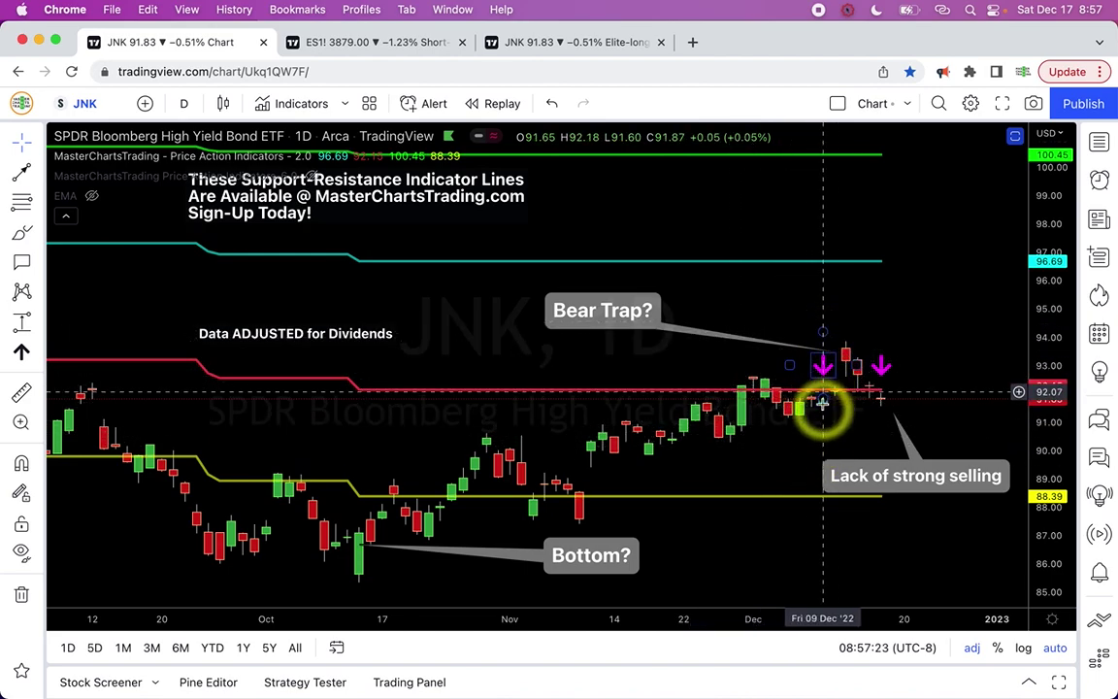
pyautogui.click(879, 393)
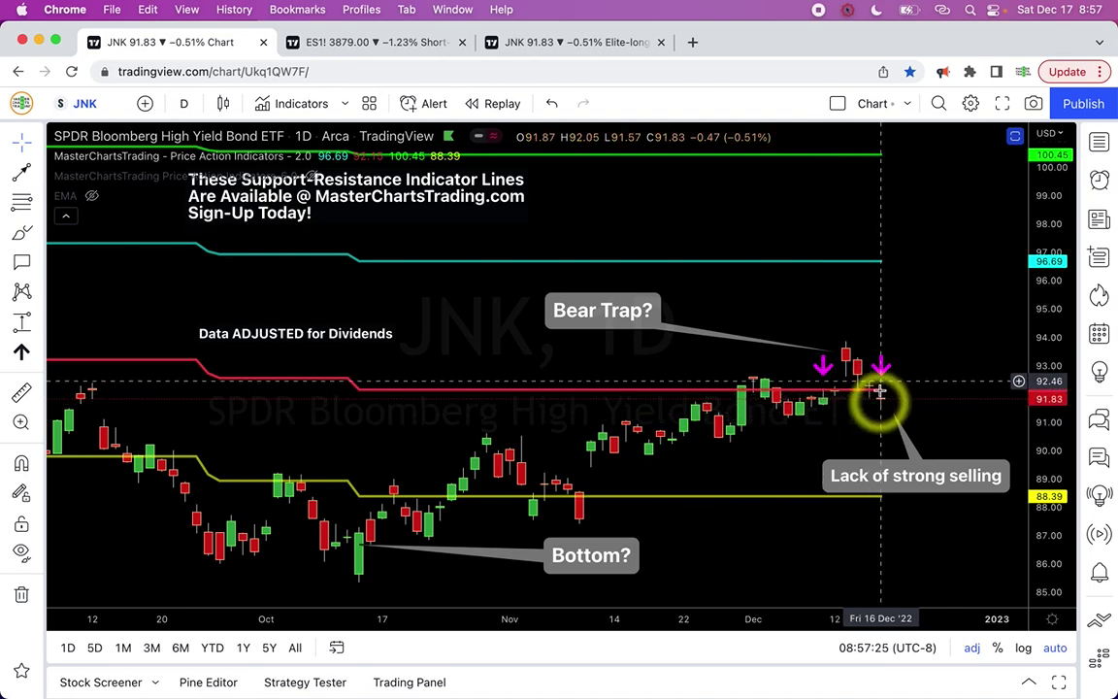
pyautogui.click(920, 345)
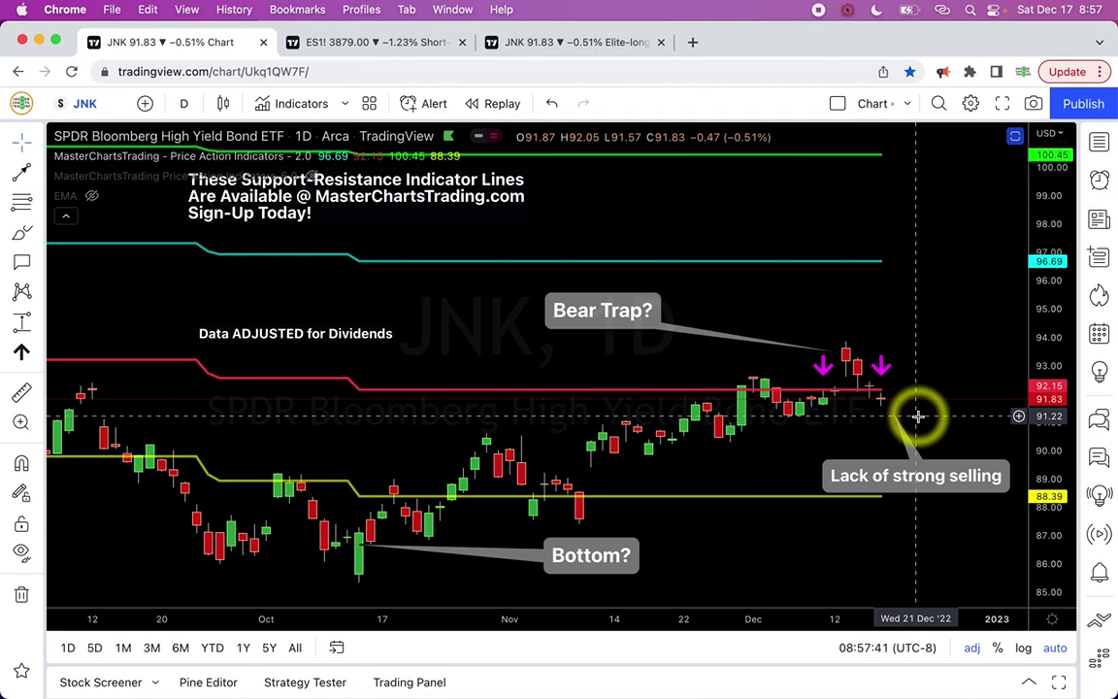
pyautogui.click(335, 42)
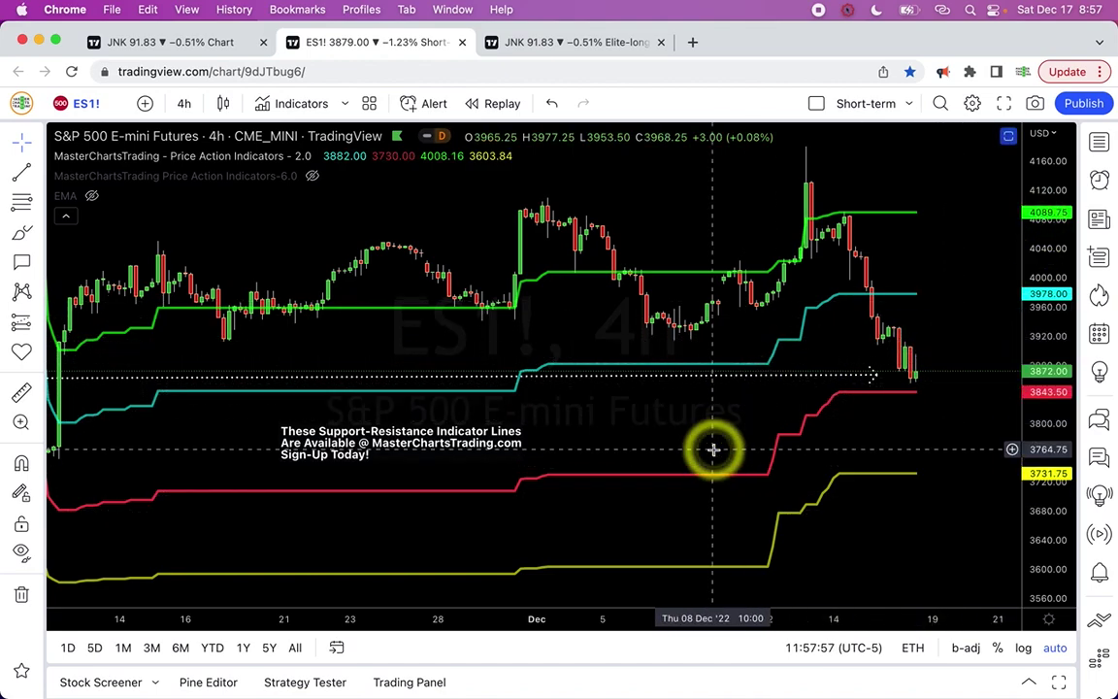
# Go back to the JNK daily chart and shift the Bear Trap? callout right
pyautogui.click(141, 43)
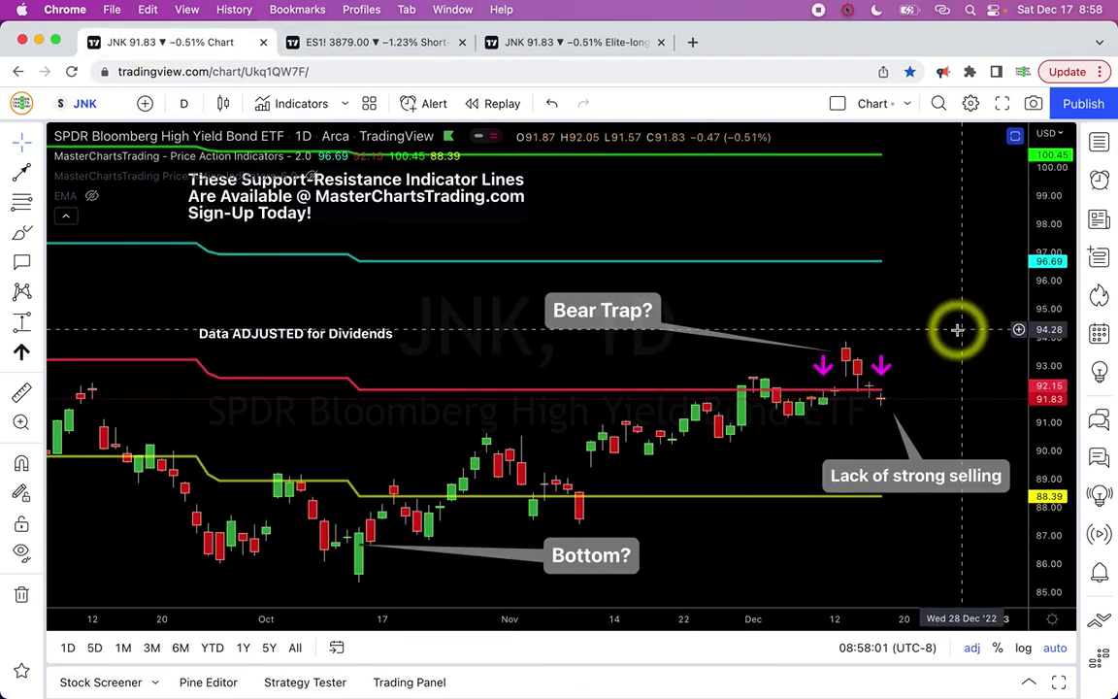
pyautogui.moveTo(631, 309)
pyautogui.mouseDown()
pyautogui.moveTo(581, 240)
pyautogui.moveTo(689, 306)
pyautogui.moveTo(851, 299)
pyautogui.moveTo(633, 328)
pyautogui.mouseUp()
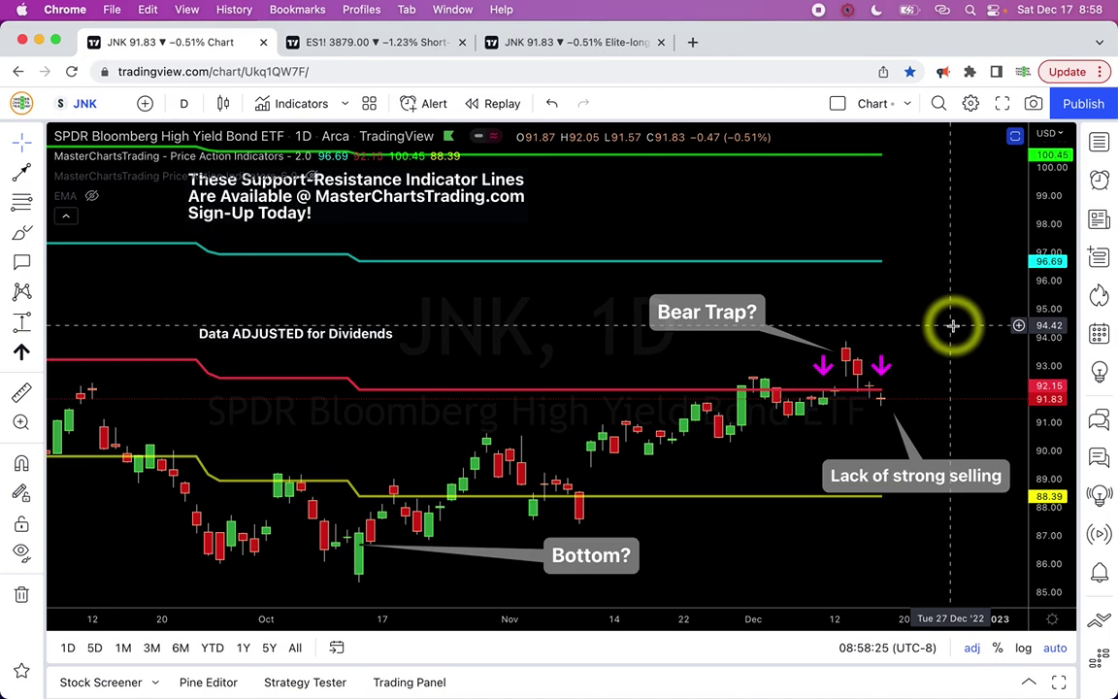
# Load DXY into the current chart and look over the DXY listings in symbol search
pyautogui.write('DXY')
pyautogui.press('Return')
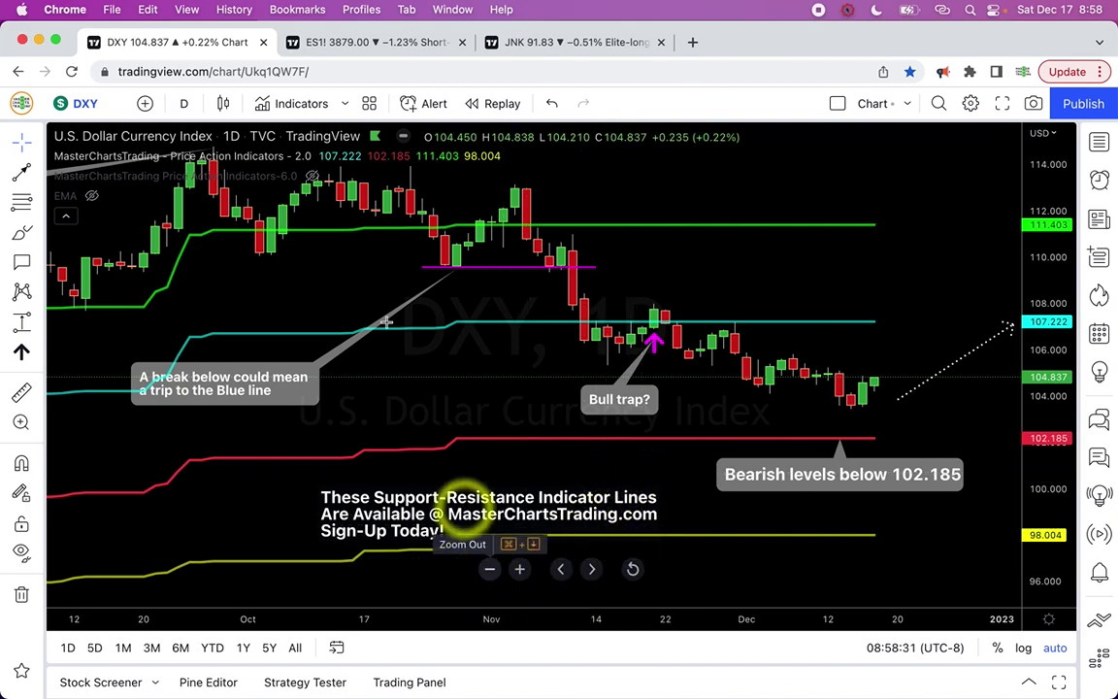
pyautogui.click(87, 103)
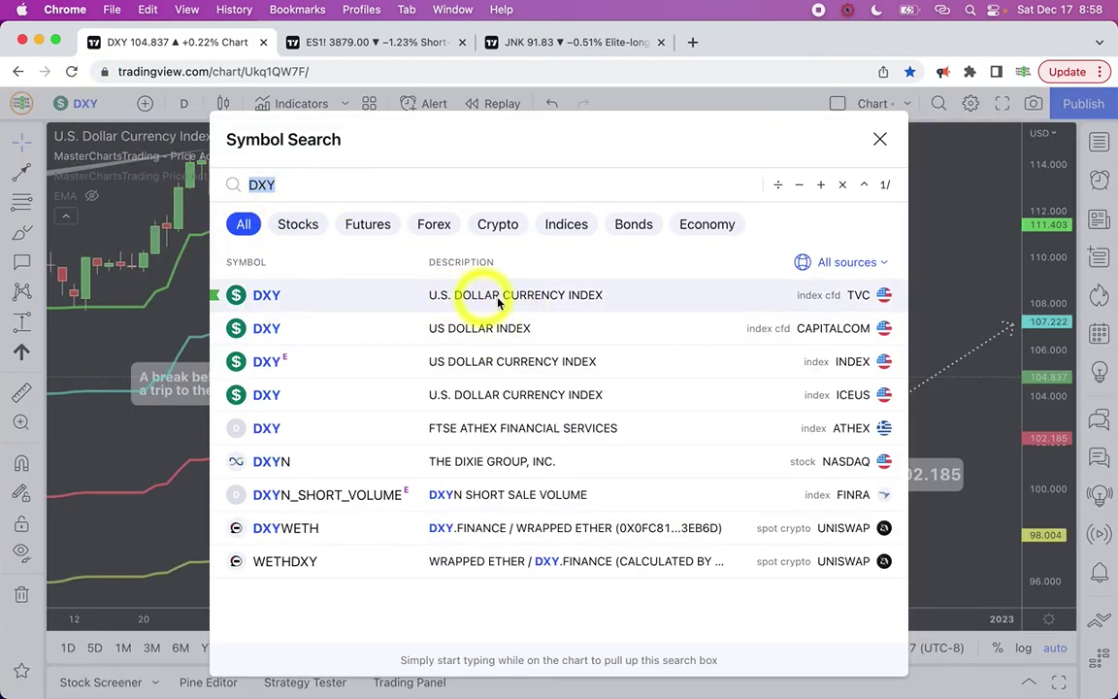
pyautogui.click(164, 444)
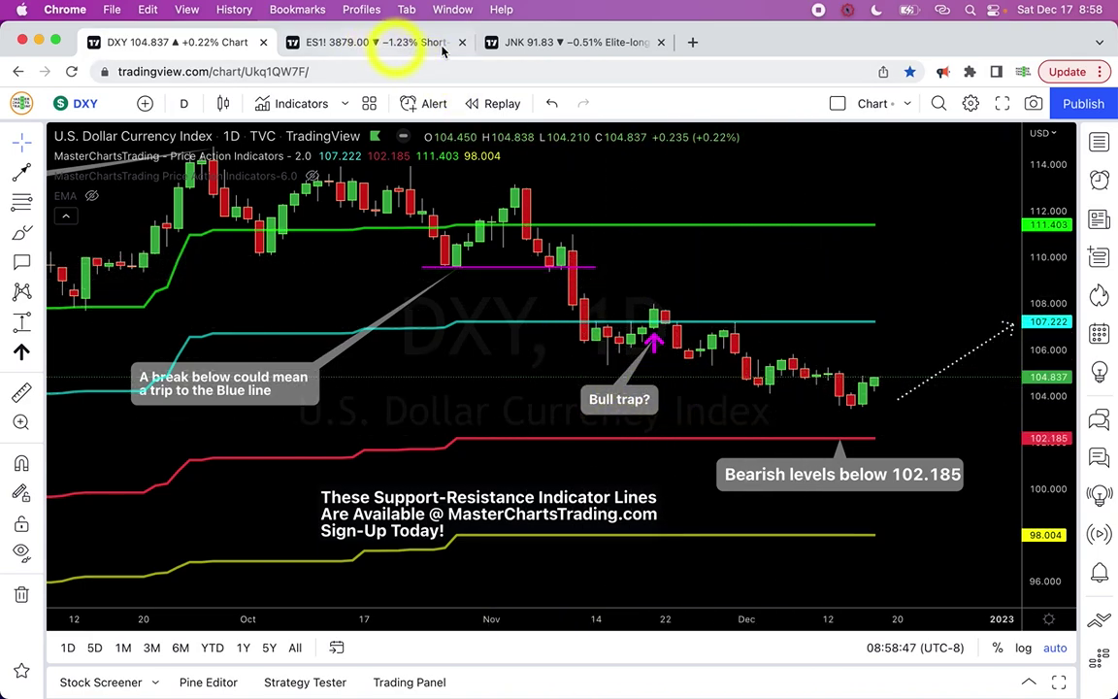
# Change the JNK tab to DXY, zoom its weekly view into 2021–2022, and return to daily DXY
pyautogui.click(524, 42)
pyautogui.write('DXY')
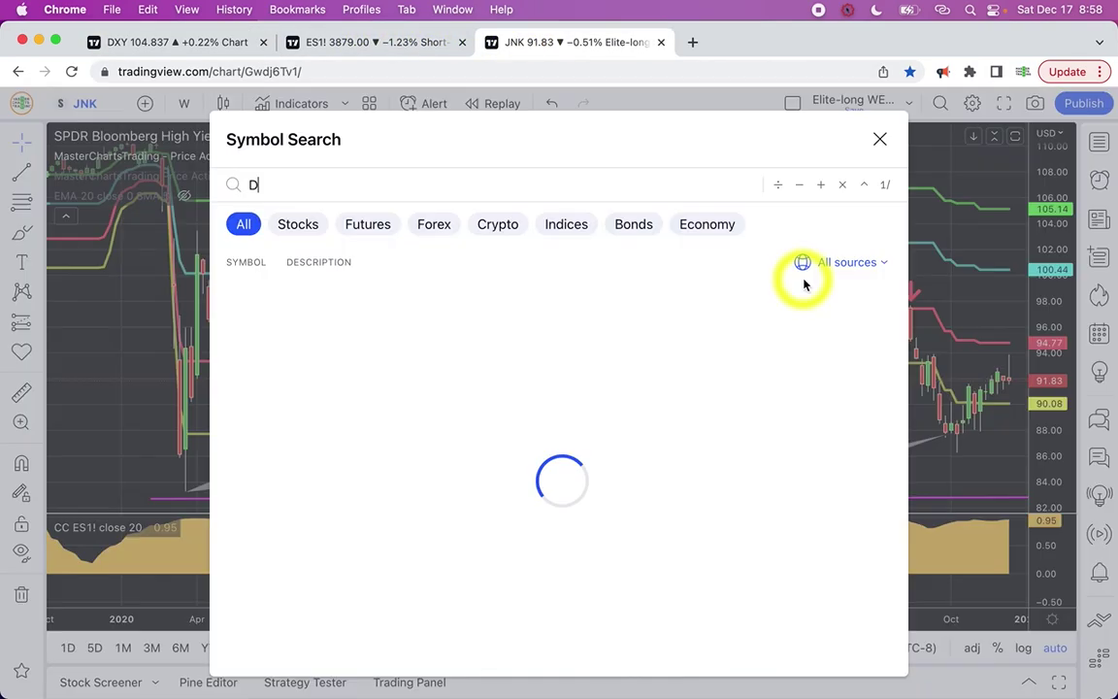
pyautogui.press('Return')
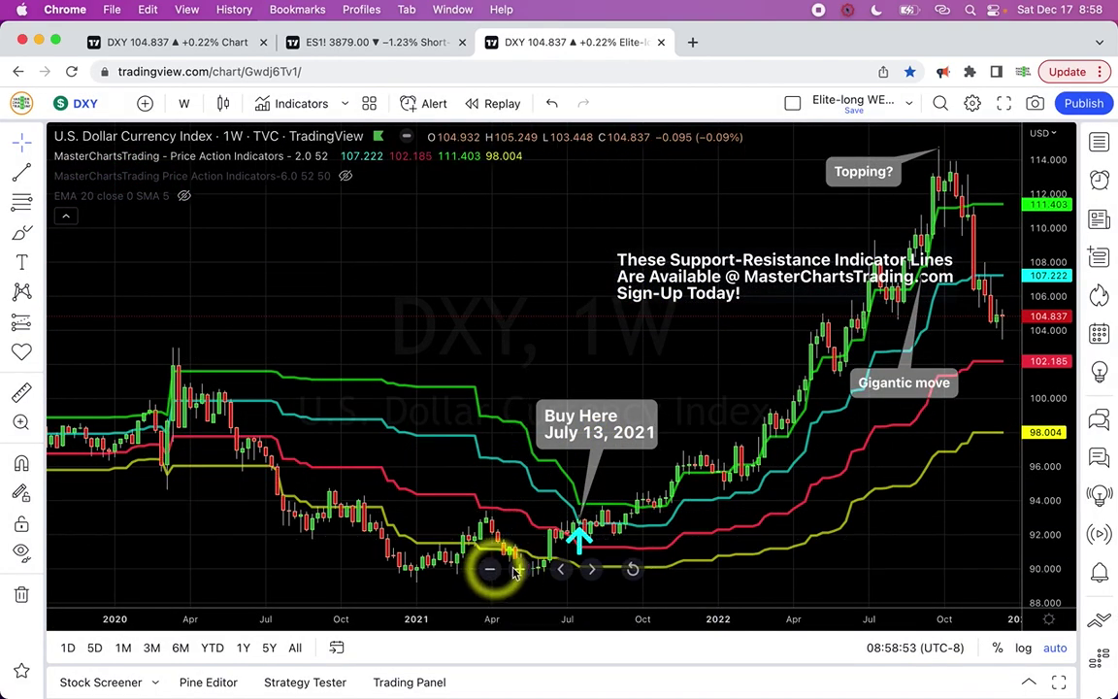
pyautogui.click(520, 570)
pyautogui.click(520, 570)
pyautogui.click(521, 570)
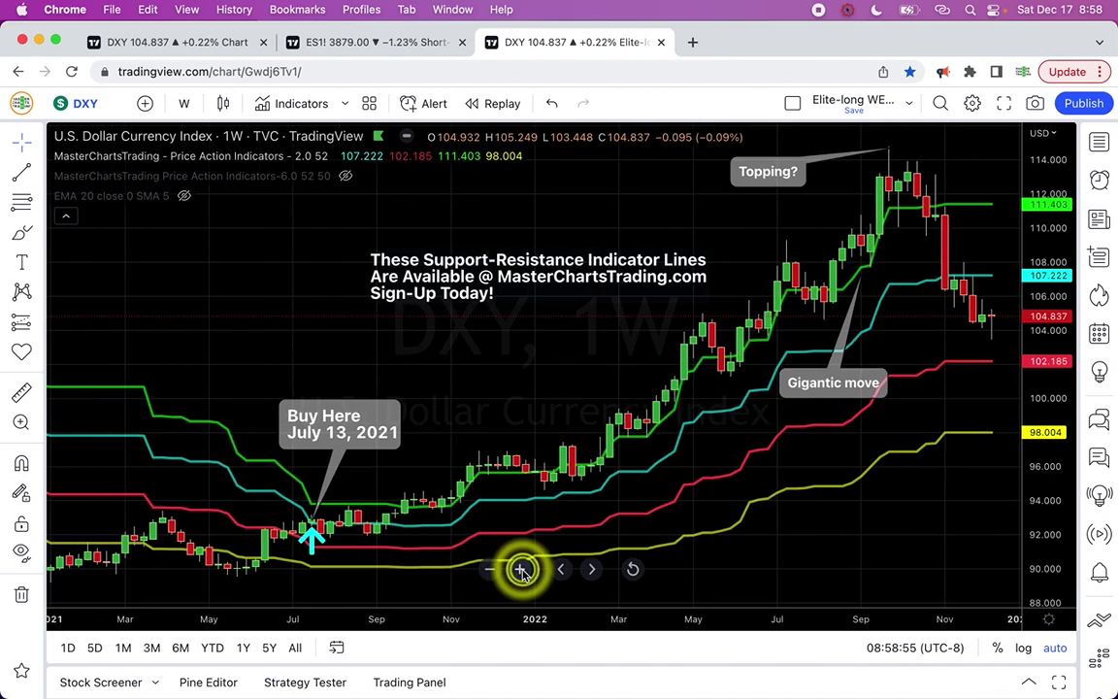
pyautogui.click(521, 570)
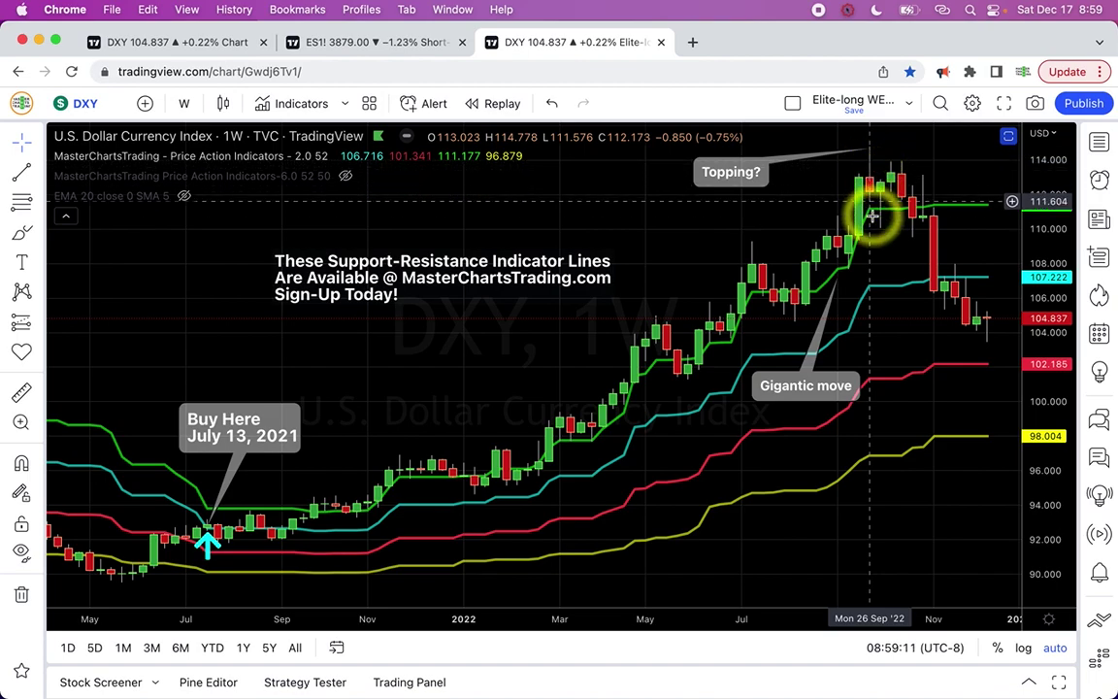
pyautogui.hscroll(3, 881, 249)
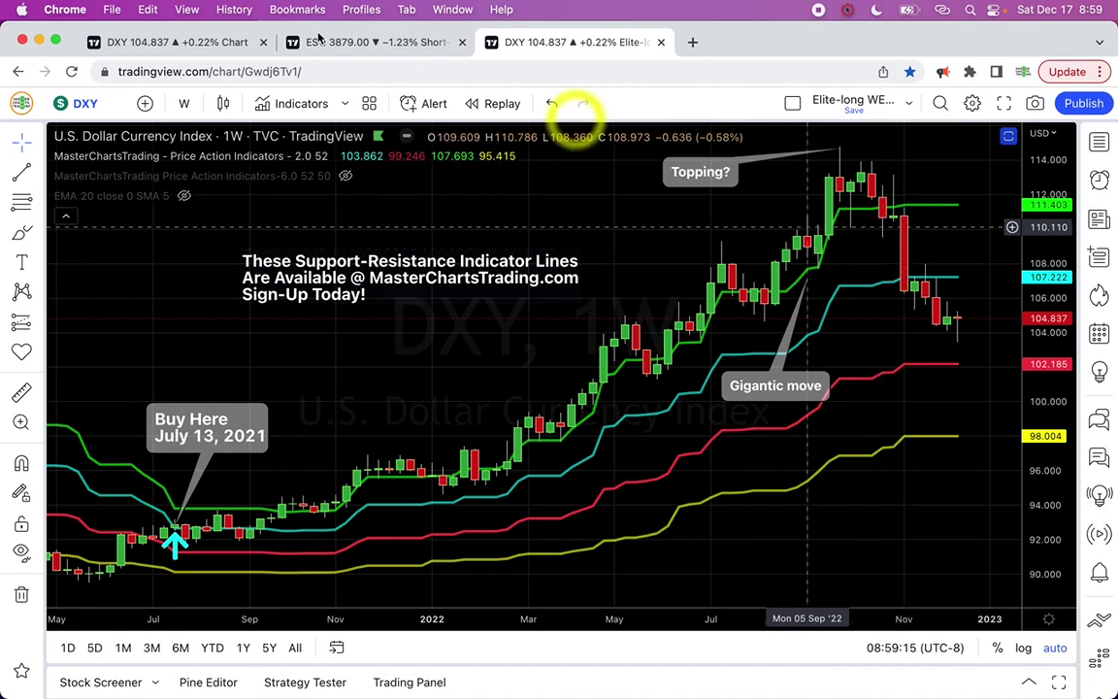
pyautogui.click(194, 42)
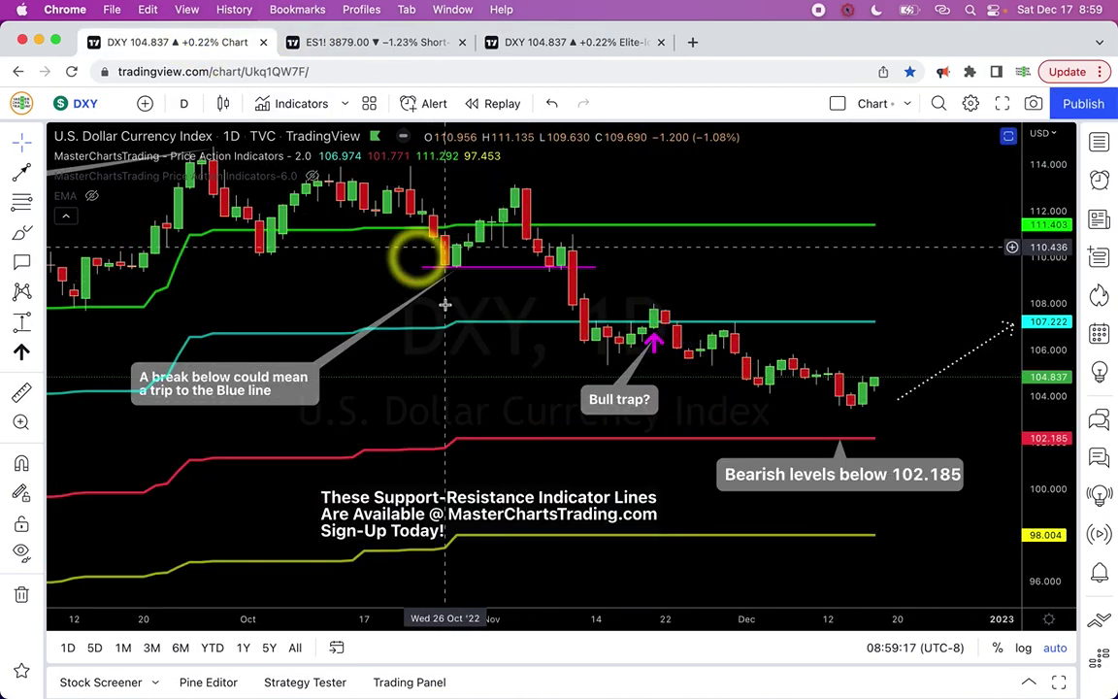
# Check the price-action indicator Length on the weekly (52) and daily (250) DXY charts
pyautogui.hscroll(-3, 481, 327)
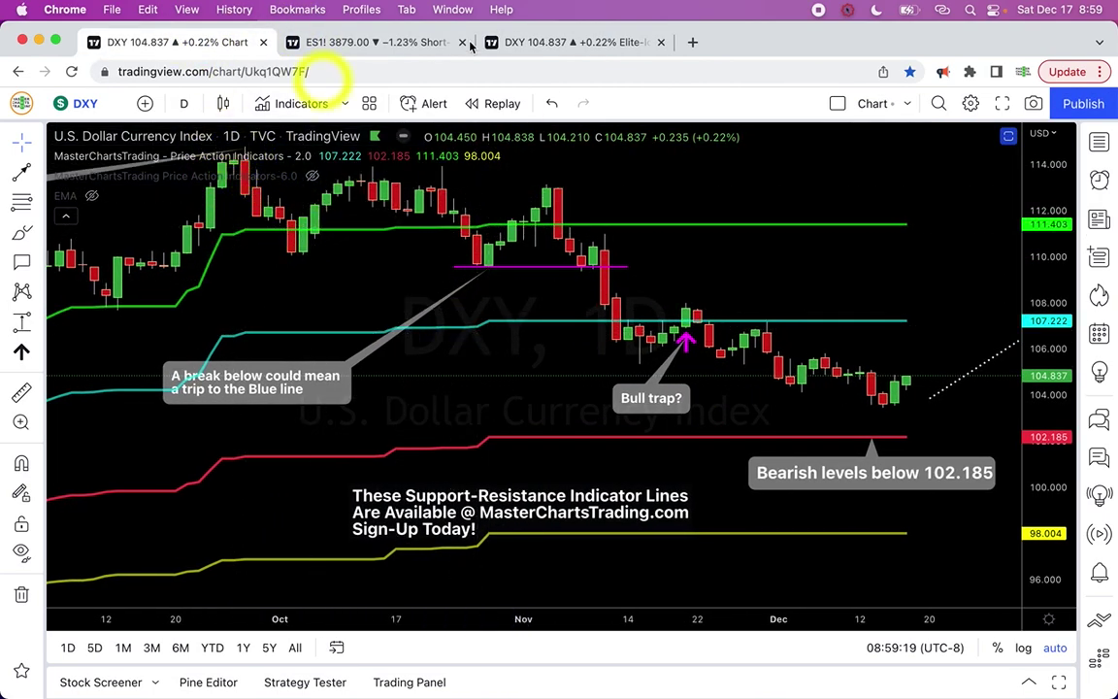
pyautogui.click(551, 45)
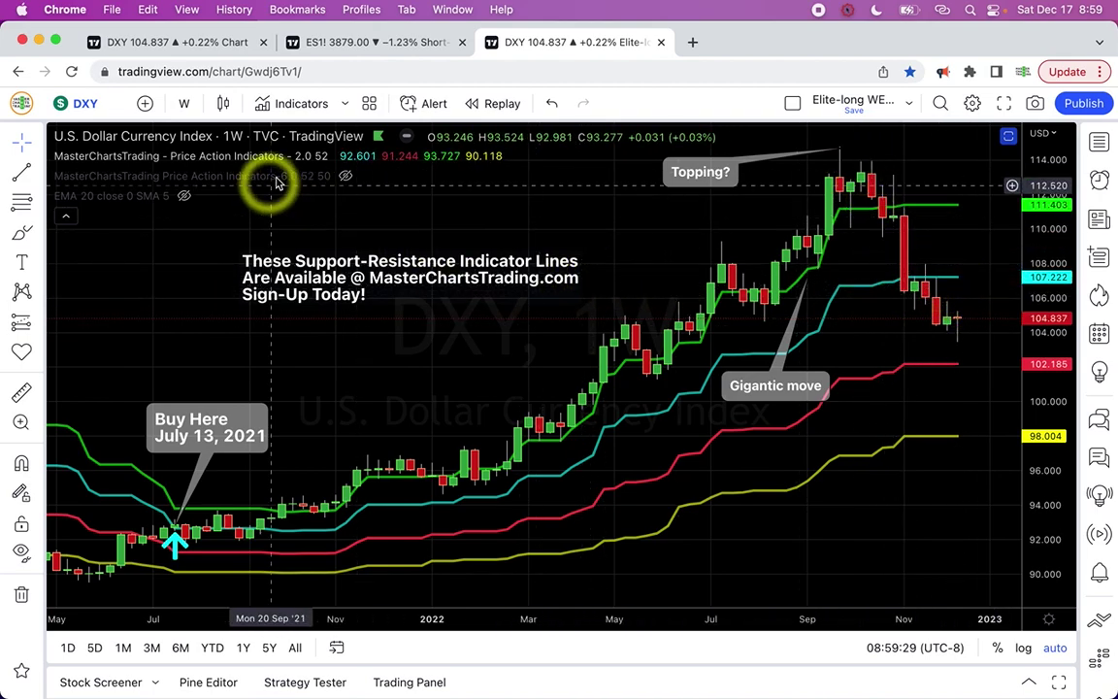
pyautogui.click(367, 158)
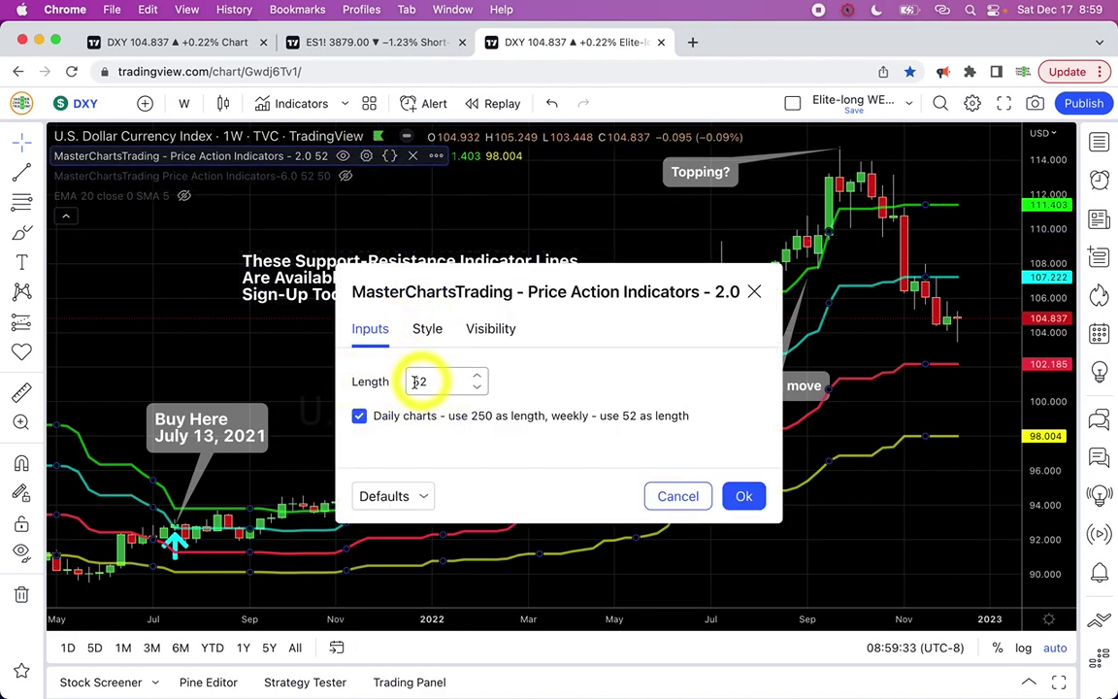
pyautogui.click(543, 200)
pyautogui.click(184, 40)
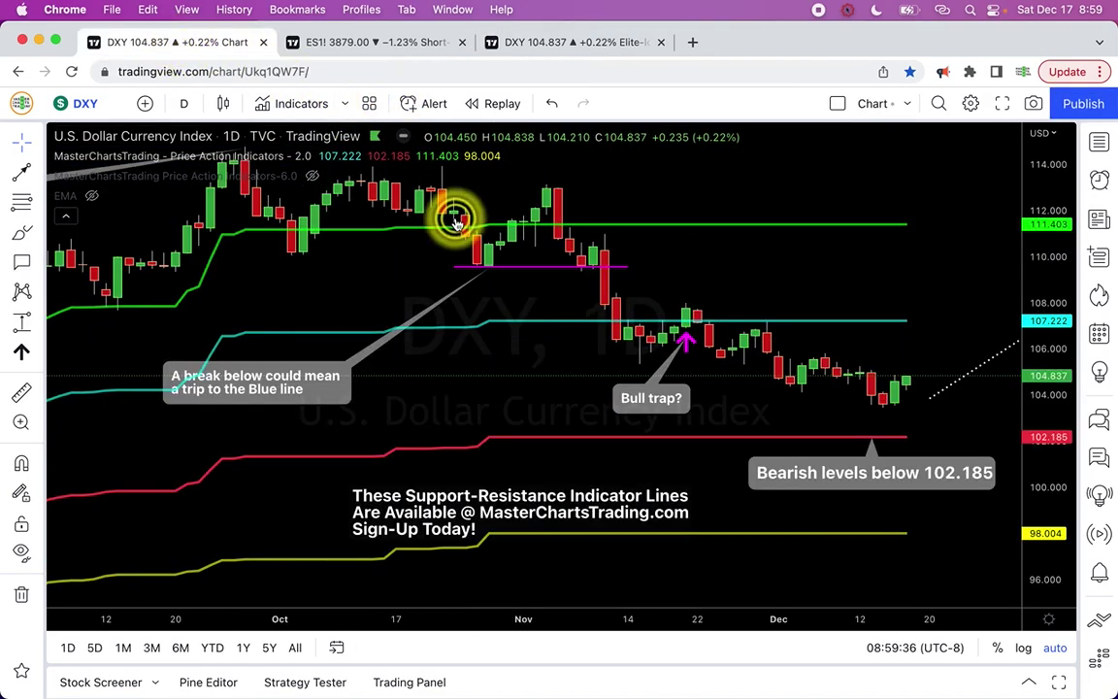
pyautogui.click(349, 156)
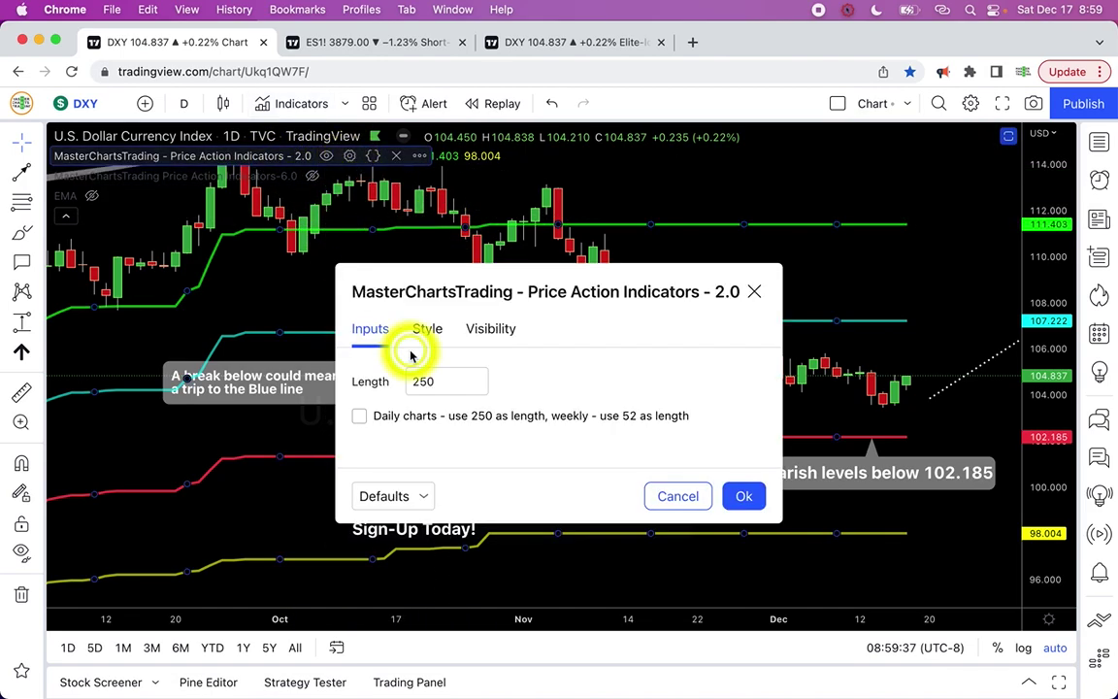
pyautogui.click(737, 228)
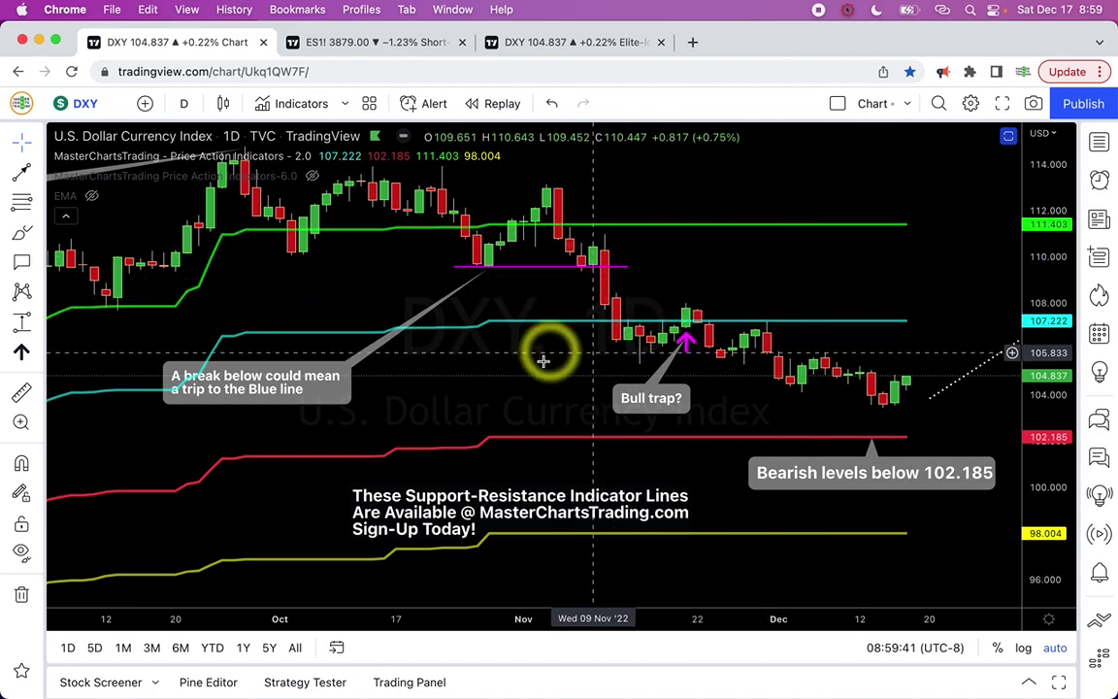
# Zoom the daily DXY chart out to show June onward, then switch to the weekly DXY tab
pyautogui.moveTo(499, 621)
pyautogui.click(490, 569)
pyautogui.click(490, 569)
pyautogui.click(490, 569)
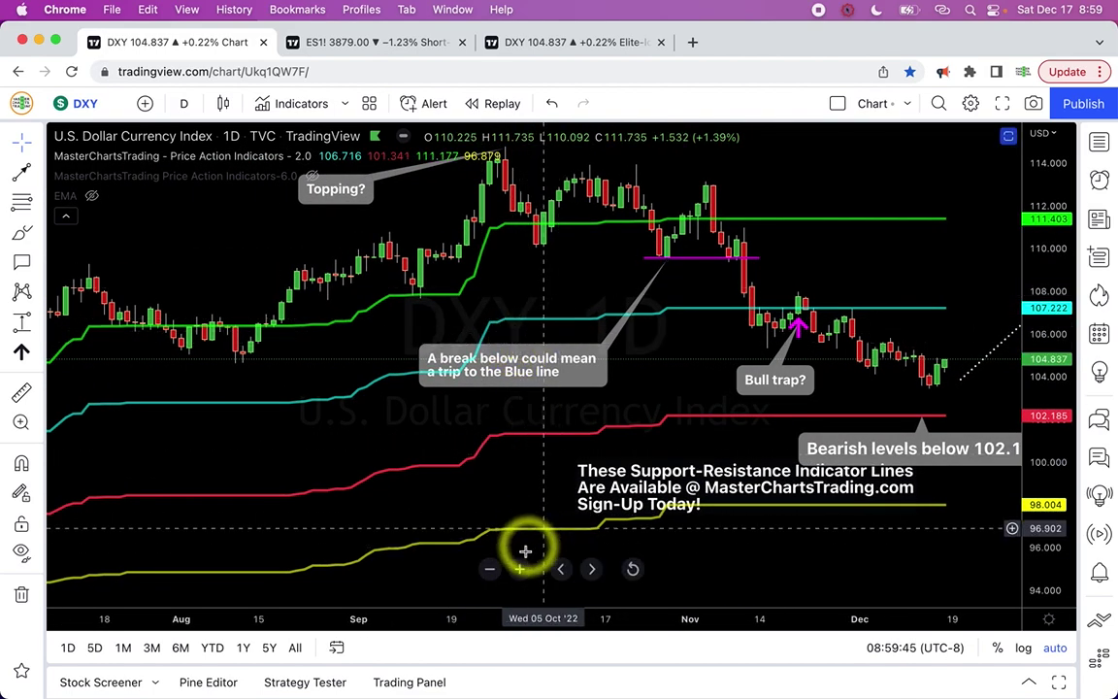
pyautogui.click(490, 569)
pyautogui.click(536, 39)
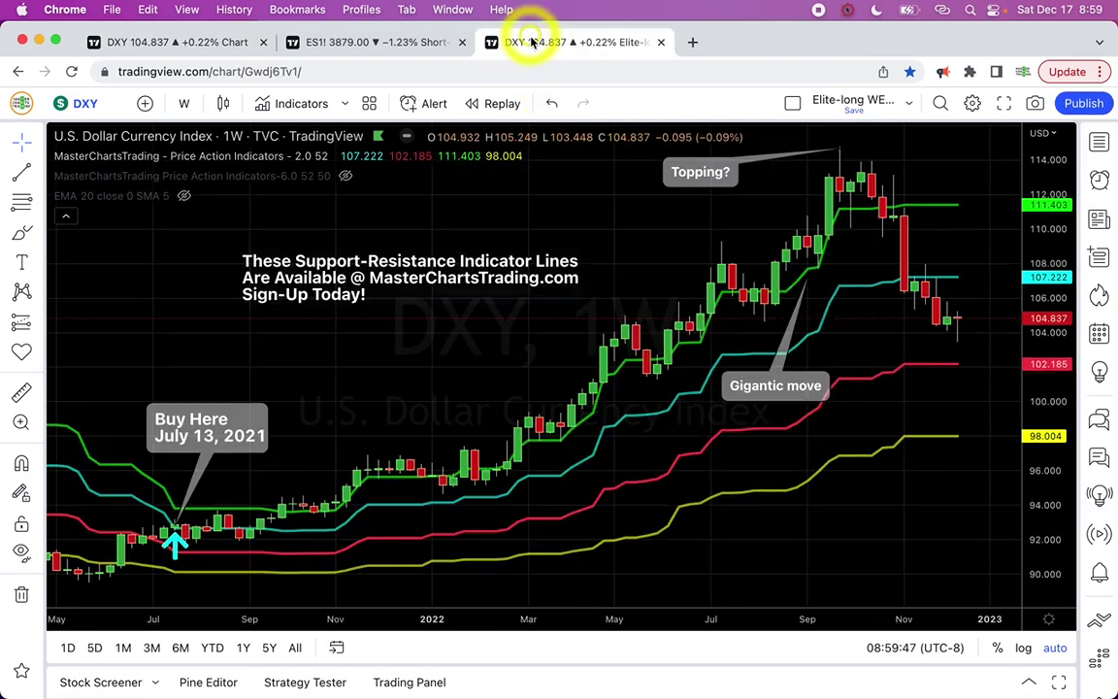
# Back on the DXY tab, zoom the daily chart in four levels and pan toward recent candles
pyautogui.click(211, 38)
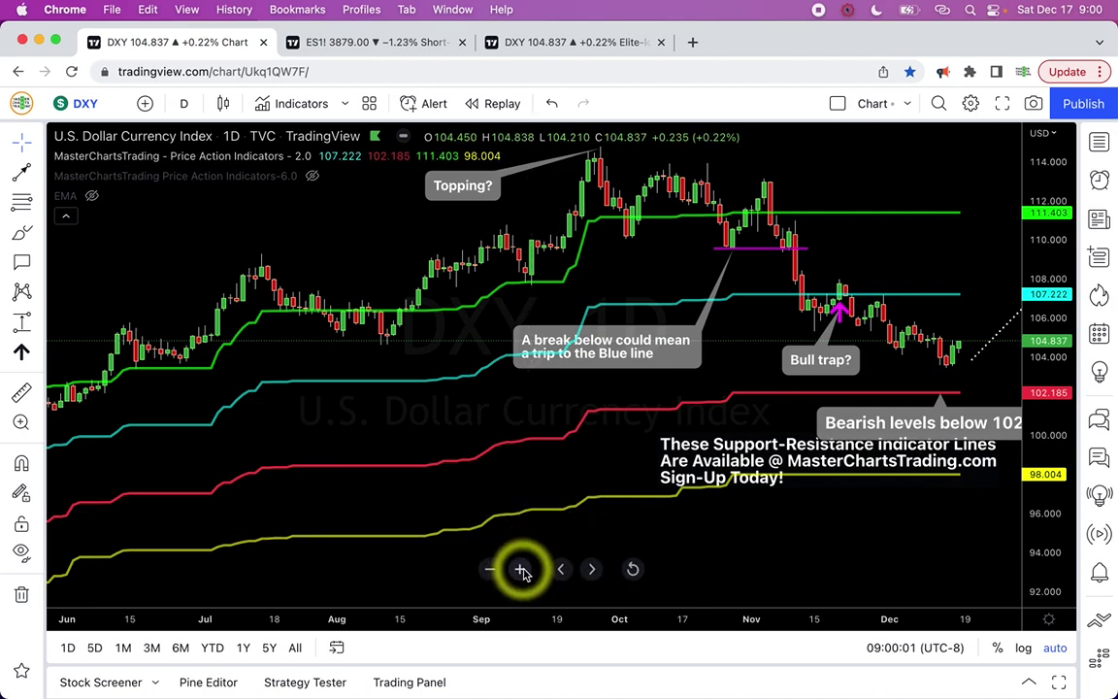
pyautogui.click(521, 568)
pyautogui.click(521, 568)
pyautogui.click(521, 569)
pyautogui.click(521, 568)
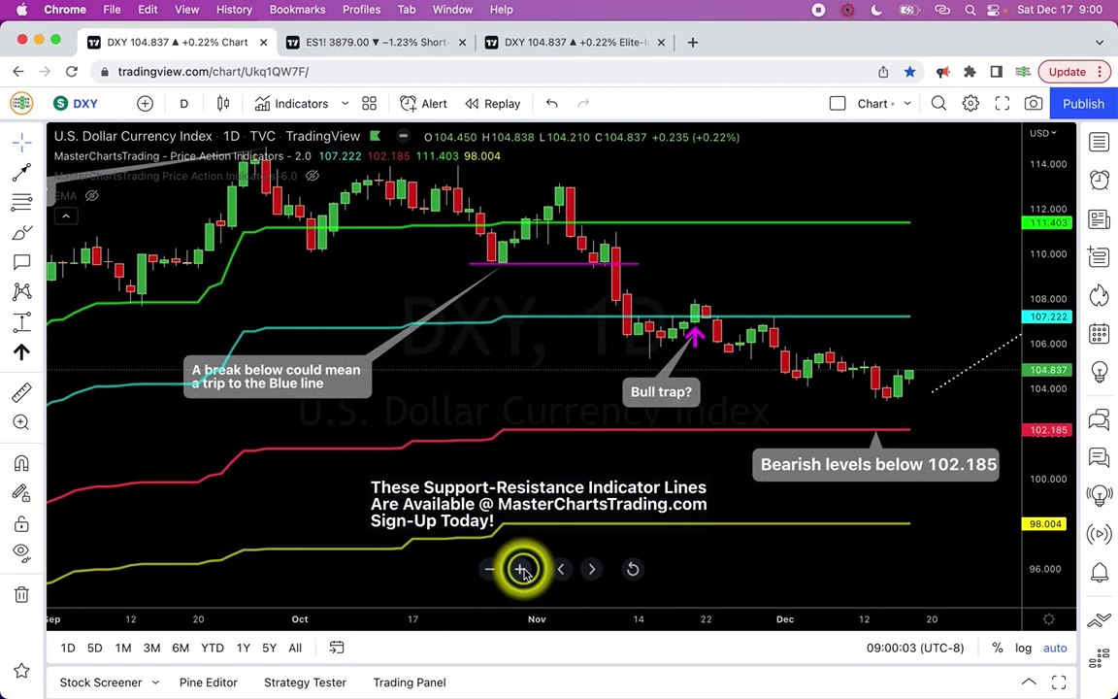
pyautogui.hscroll(5, 596, 405)
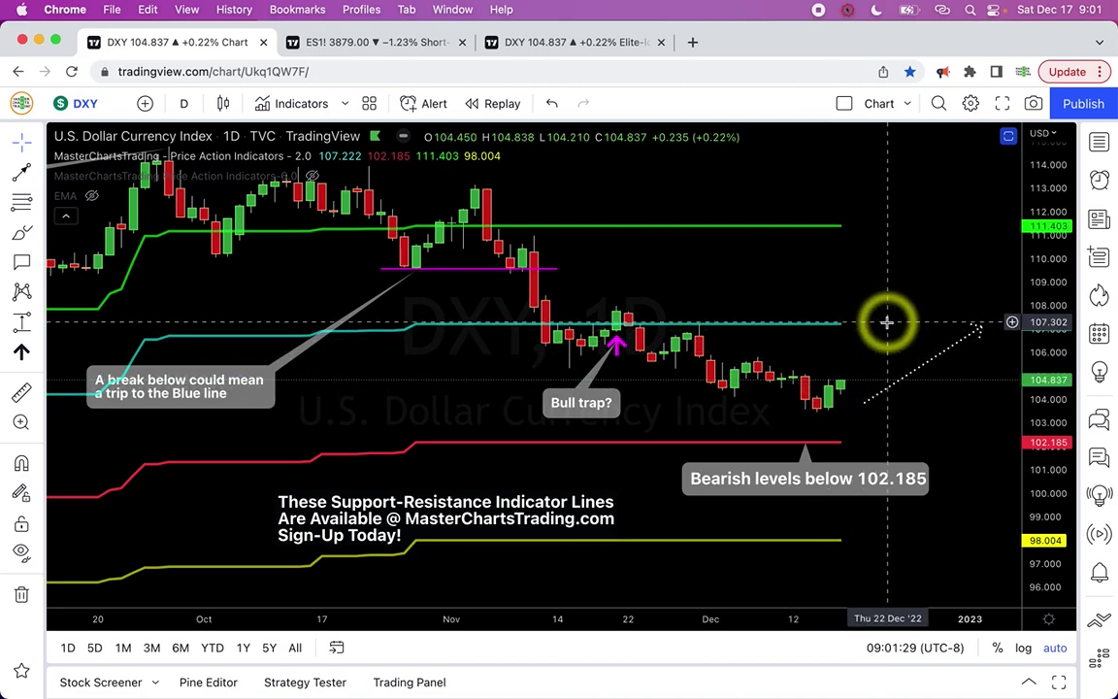
# Flip between DXY and XAUUSD, settling on the gold daily chart
pyautogui.press('space')
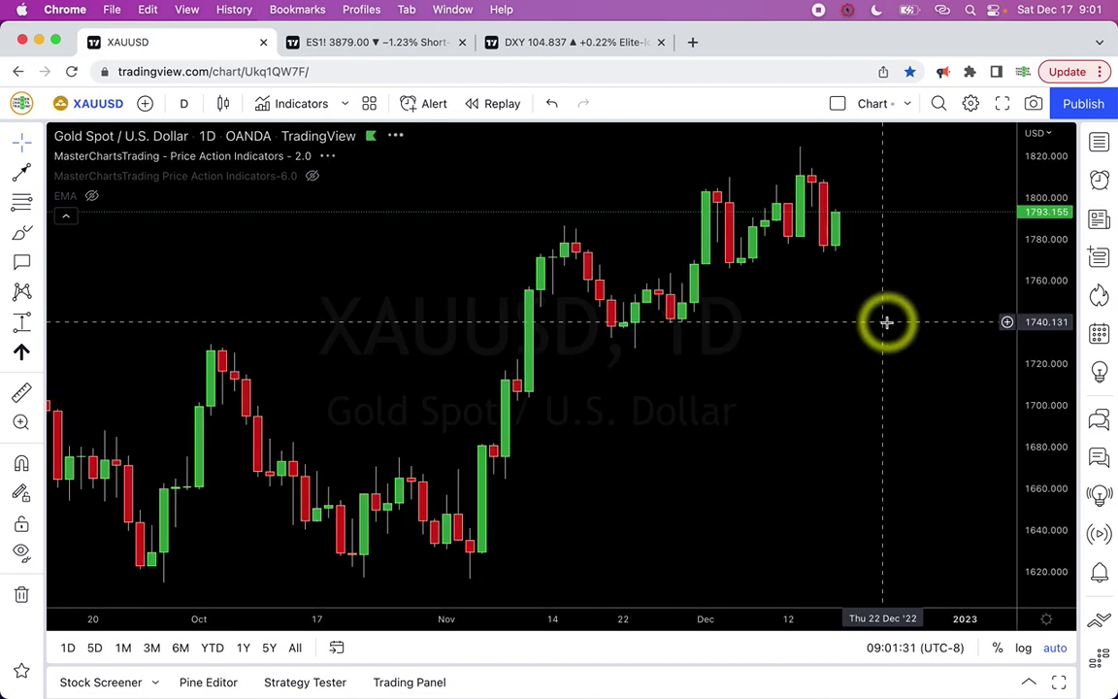
pyautogui.hscroll(-3, 491, 379)
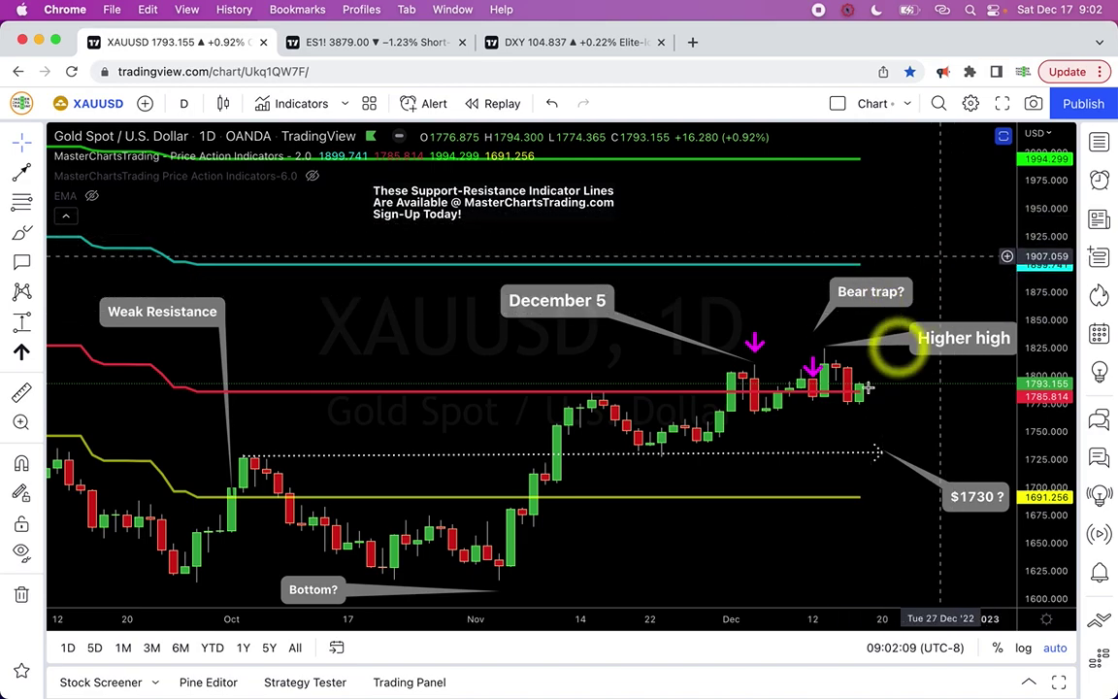
pyautogui.hscroll(3, 822, 449)
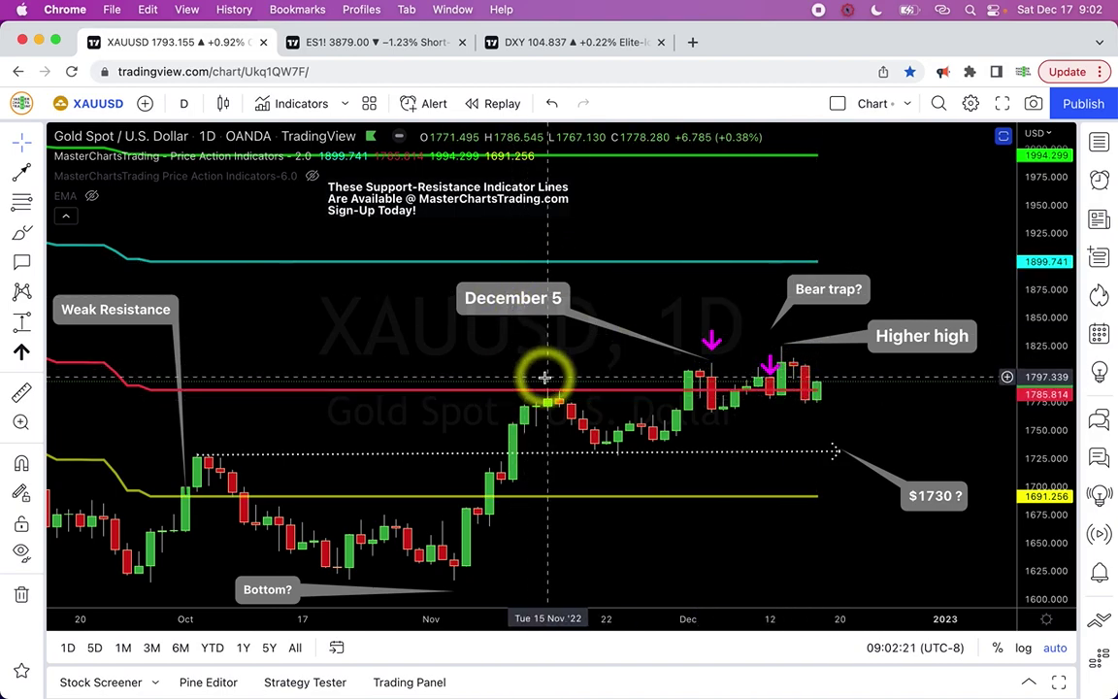
pyautogui.press('space')
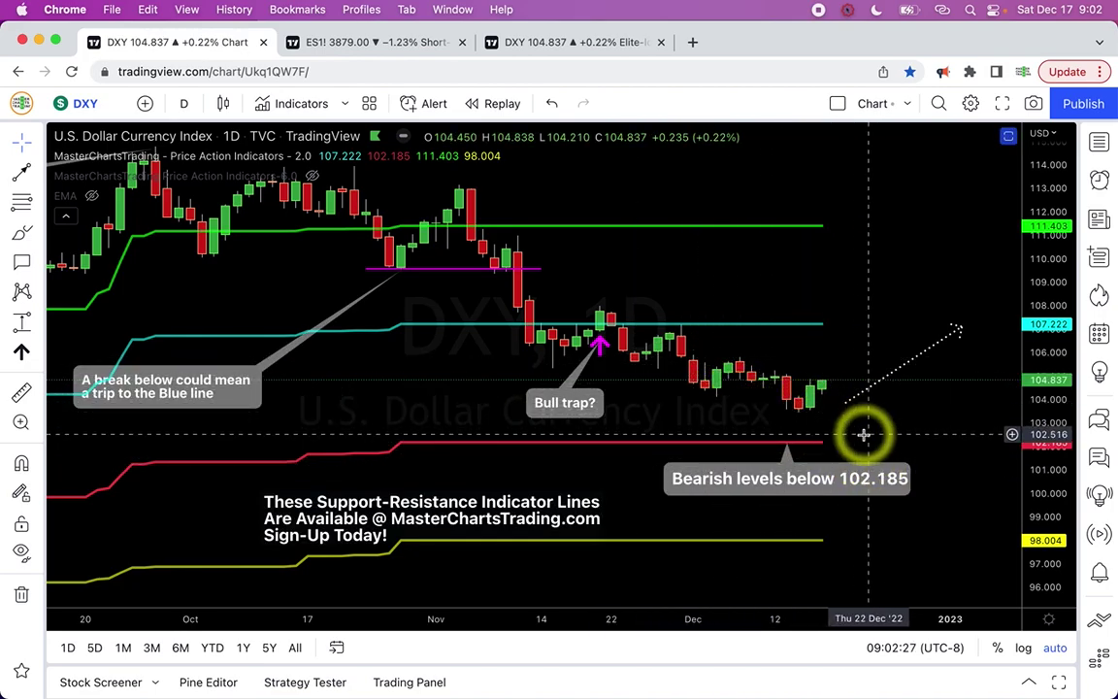
pyautogui.press('space')
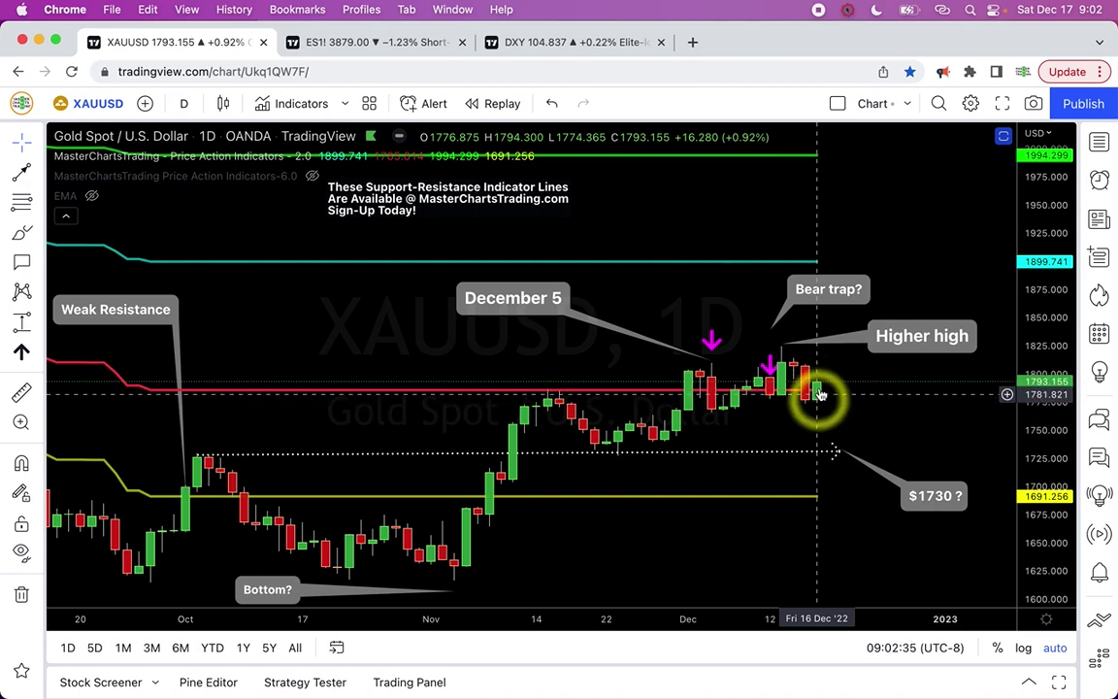
pyautogui.press('space')
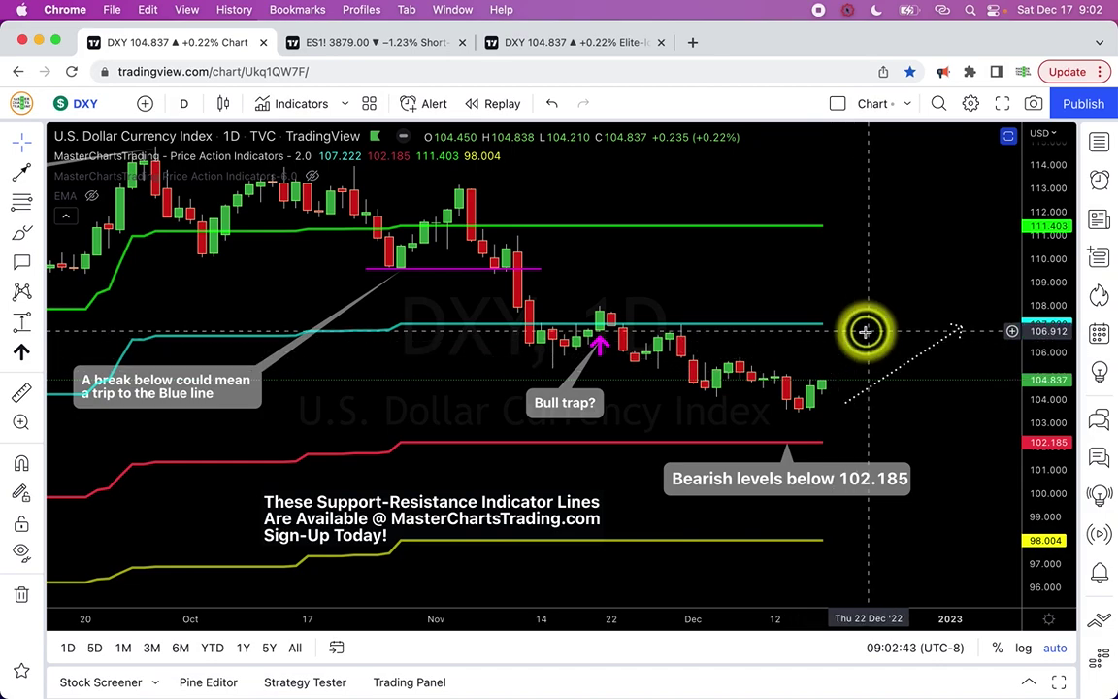
pyautogui.hotkey('shift', 'space')
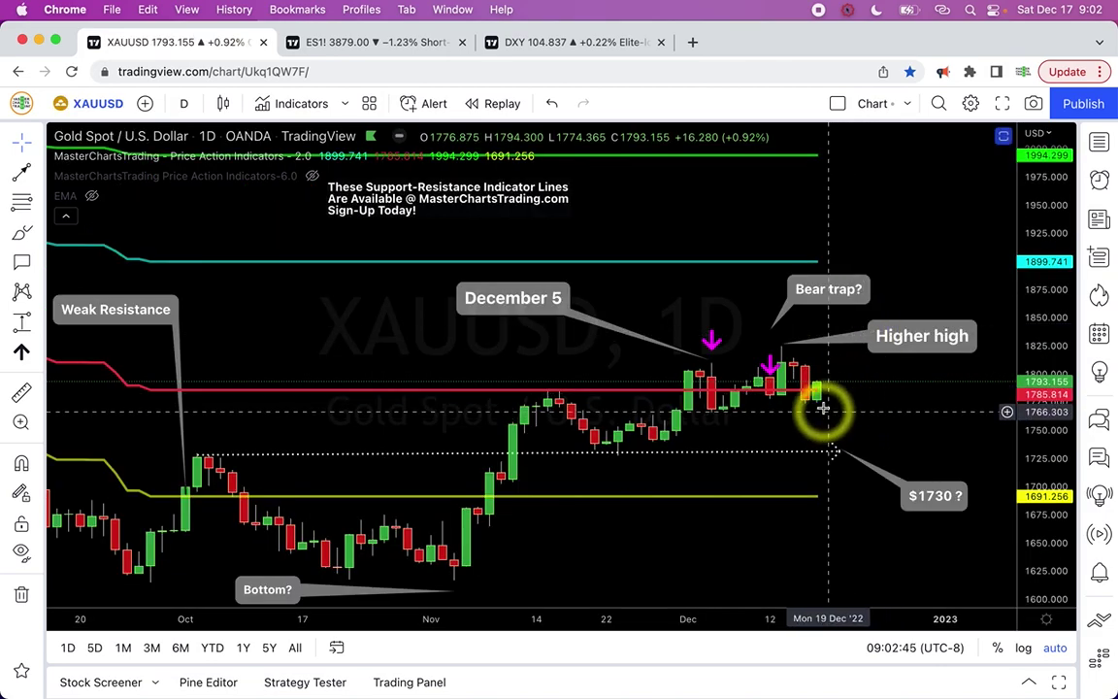
pyautogui.hscroll(-2, 817, 410)
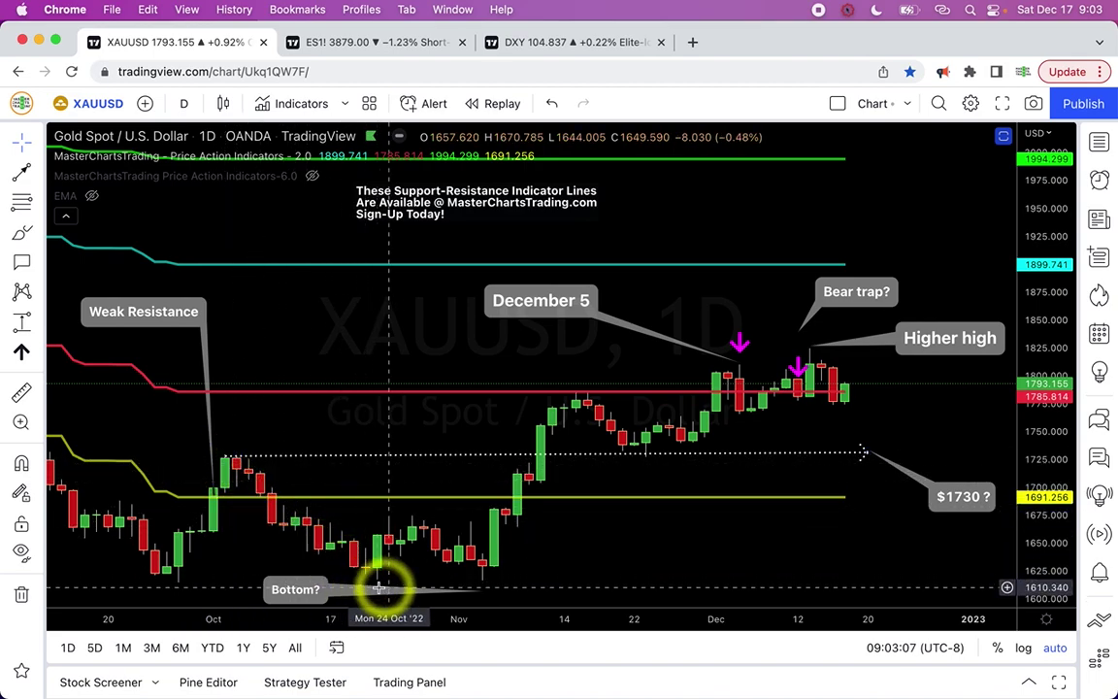
# Copy the December 5 magenta arrow above the November 14–15 candles
pyautogui.moveTo(487, 583)
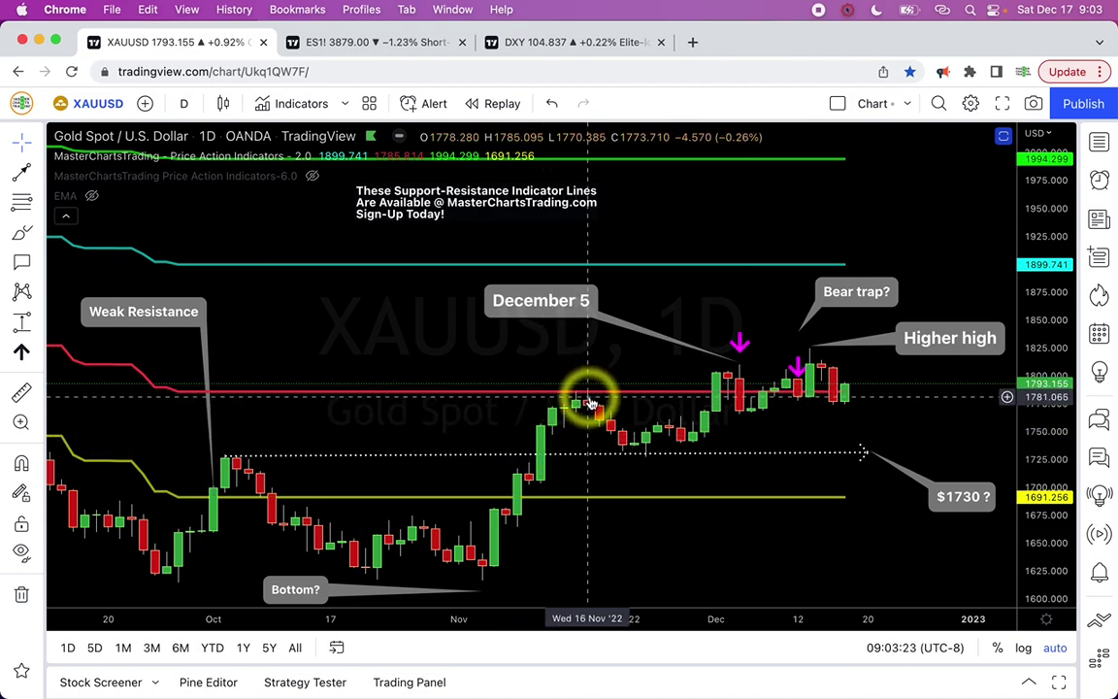
pyautogui.moveTo(729, 347)
pyautogui.mouseDown()
pyautogui.moveTo(735, 340)
pyautogui.moveTo(644, 335)
pyautogui.moveTo(572, 361)
pyautogui.moveTo(574, 300)
pyautogui.moveTo(576, 377)
pyautogui.mouseUp()
pyautogui.click(619, 366)
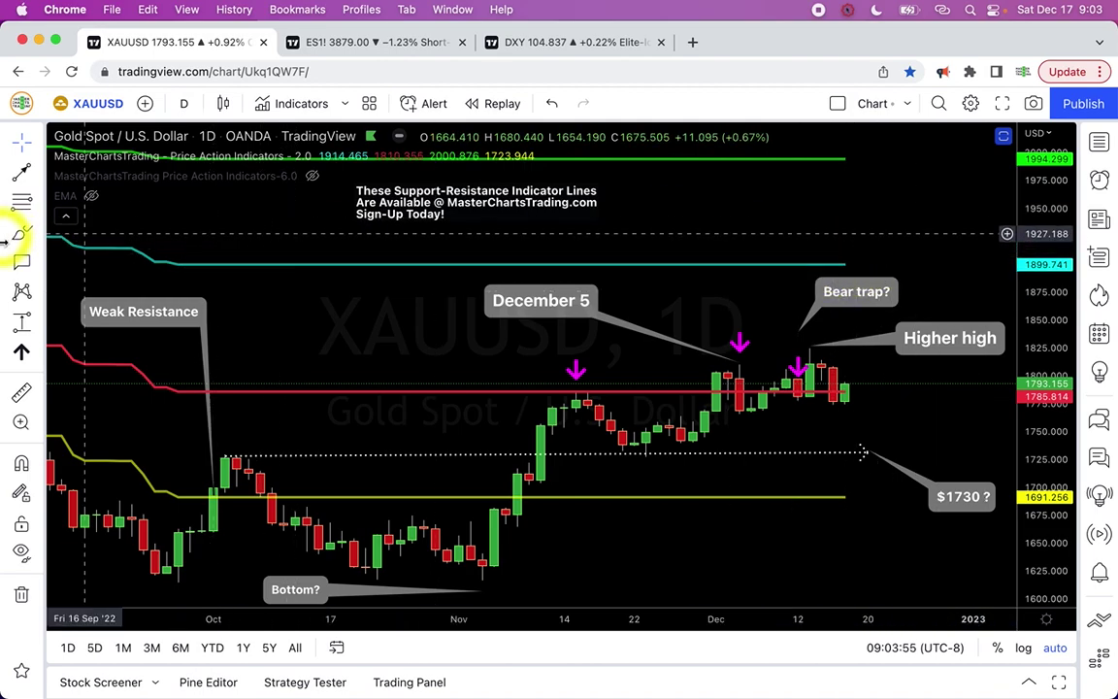
# Draw a 'Bullish levels 1900' callout pointing at the teal line
pyautogui.click(22, 261)
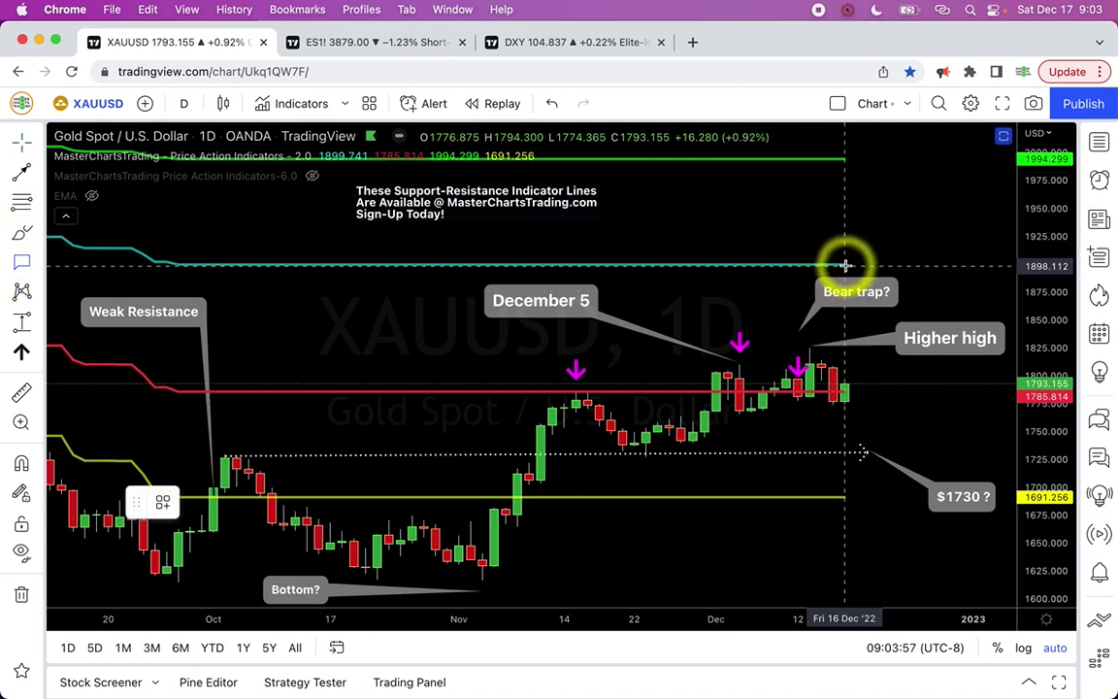
pyautogui.moveTo(844, 262); pyautogui.dragTo(759, 211)
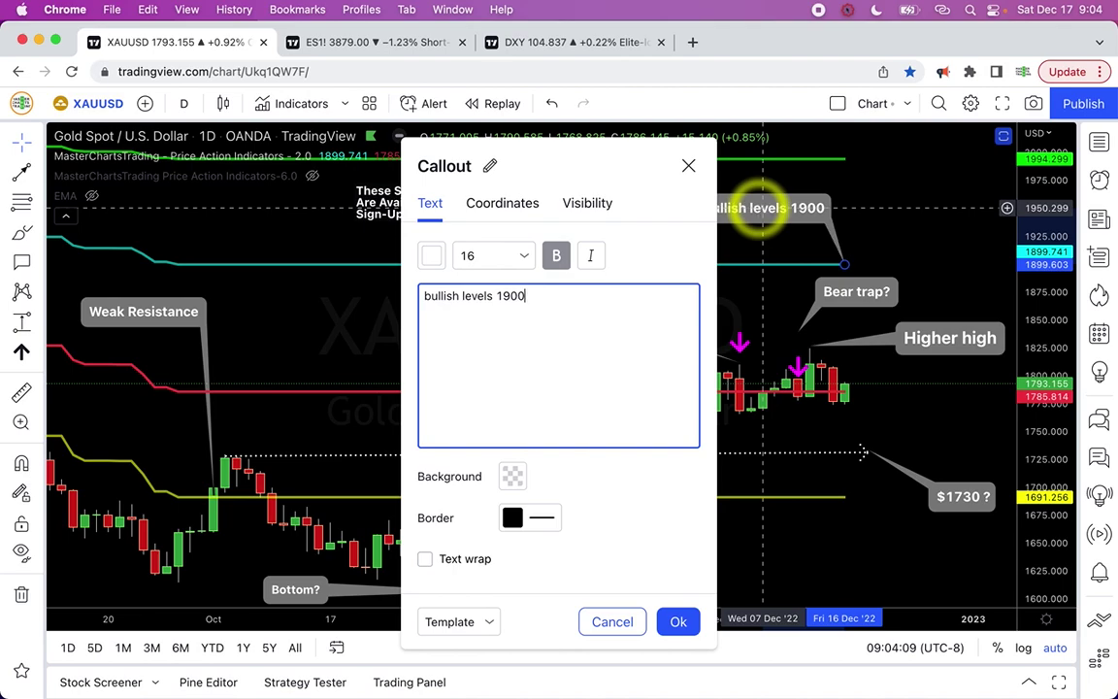
pyautogui.click(912, 228)
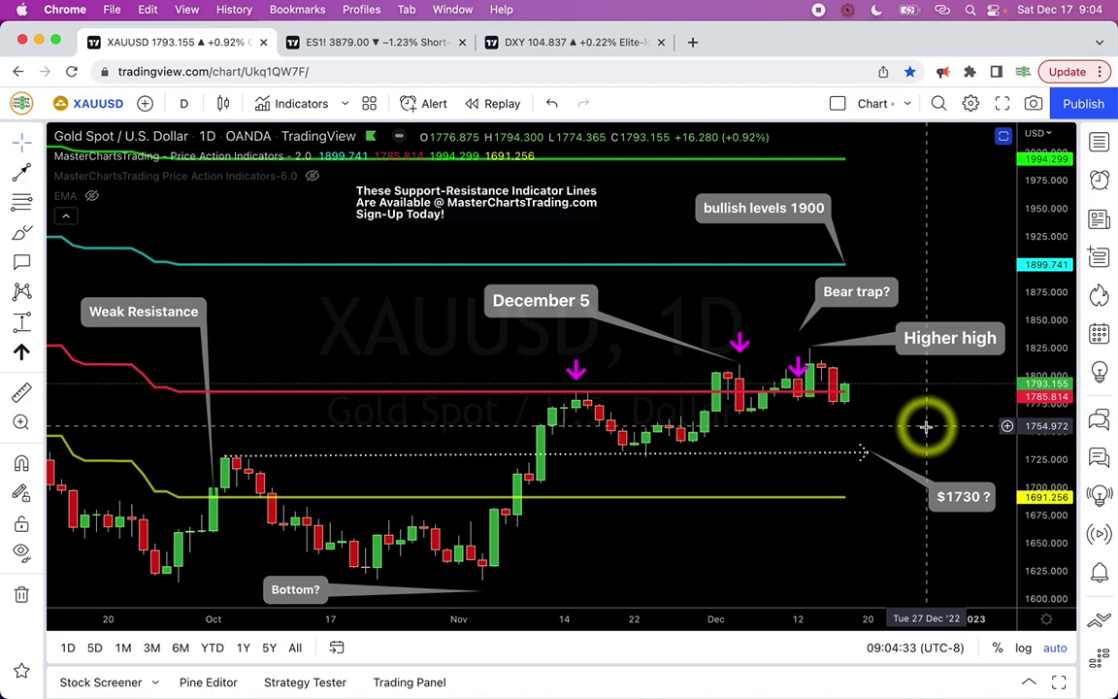
# Adjust zoom on DXY and gold, then zoom silver XAGUSD out to August
pyautogui.press('space')
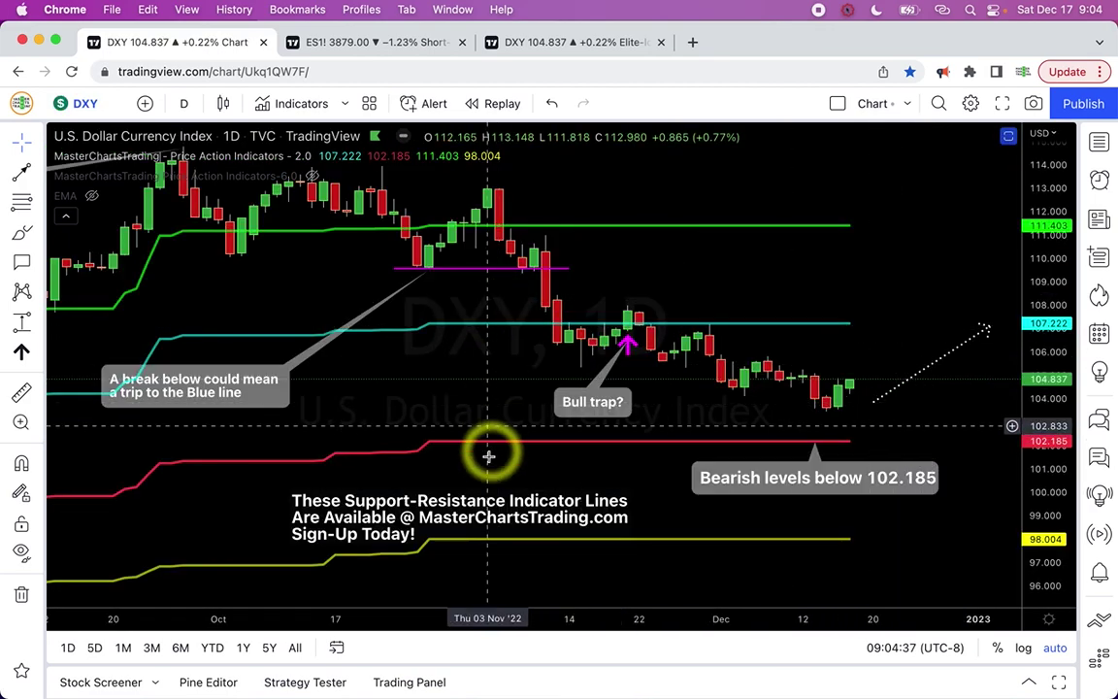
pyautogui.moveTo(456, 561)
pyautogui.click(490, 574)
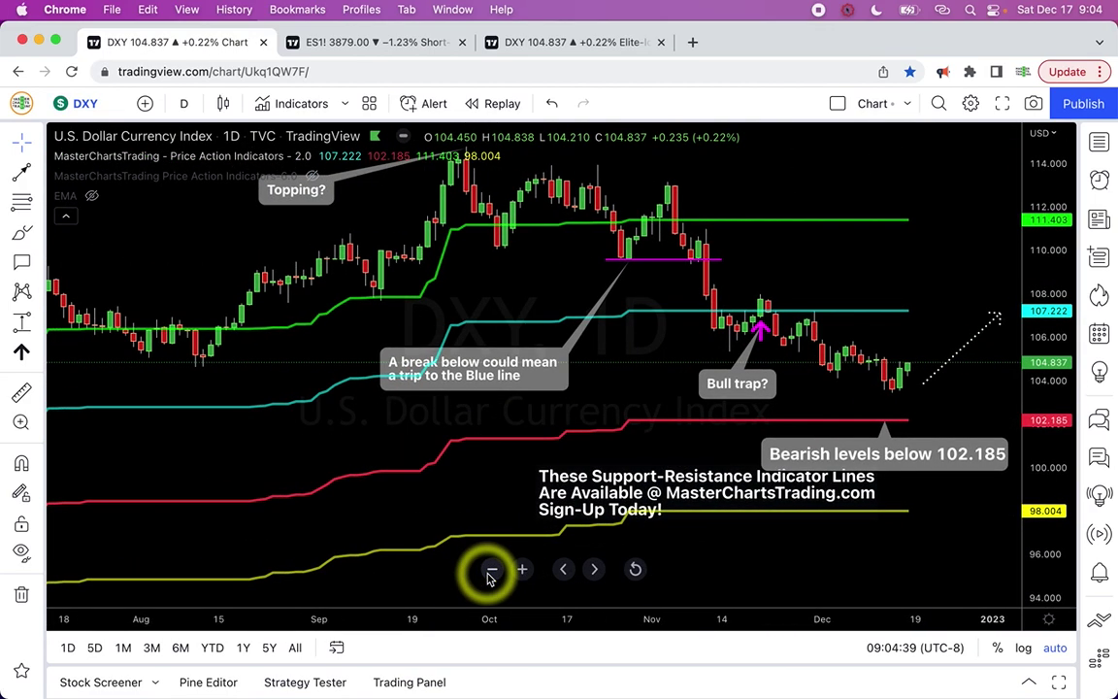
pyautogui.click(490, 574)
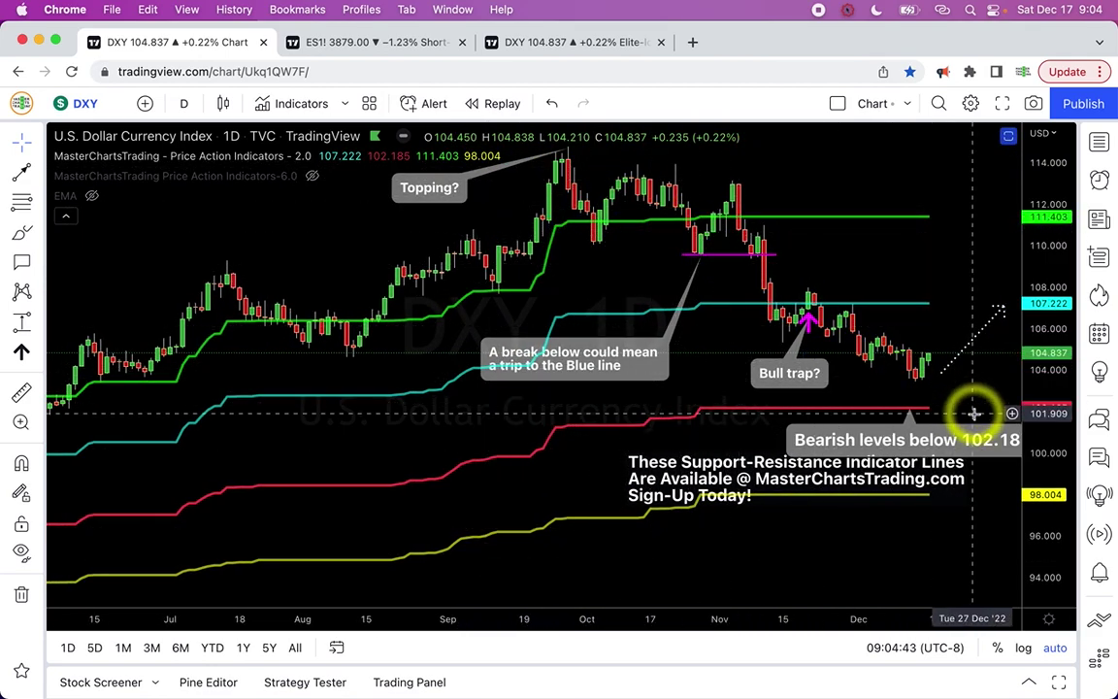
pyautogui.press('space')
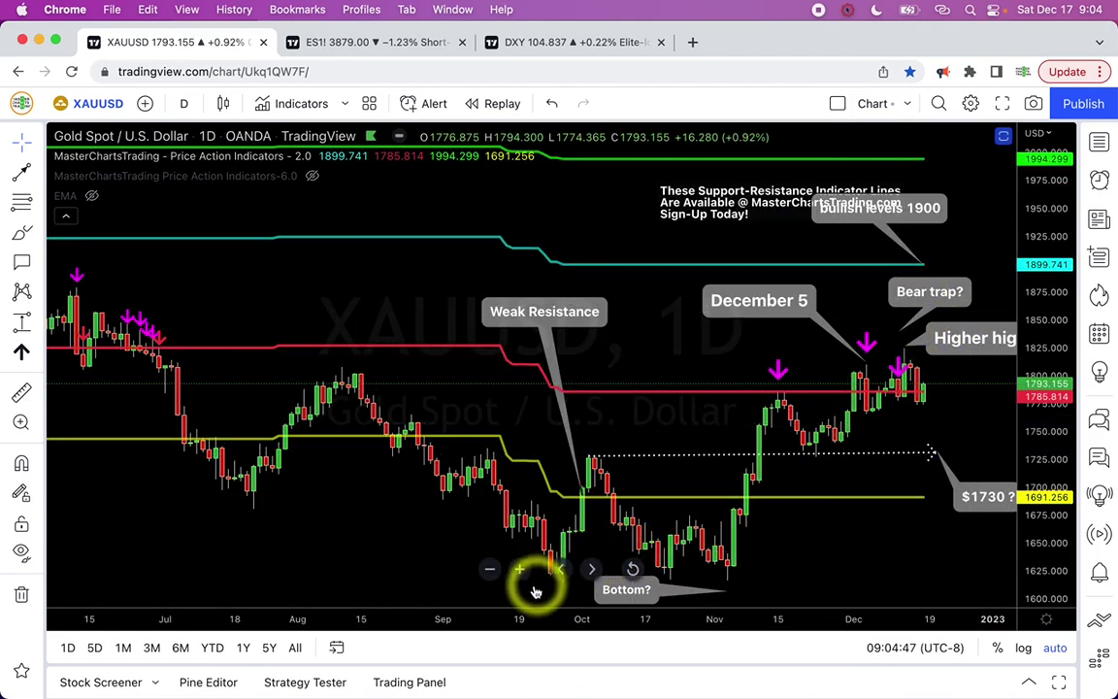
pyautogui.click(517, 576)
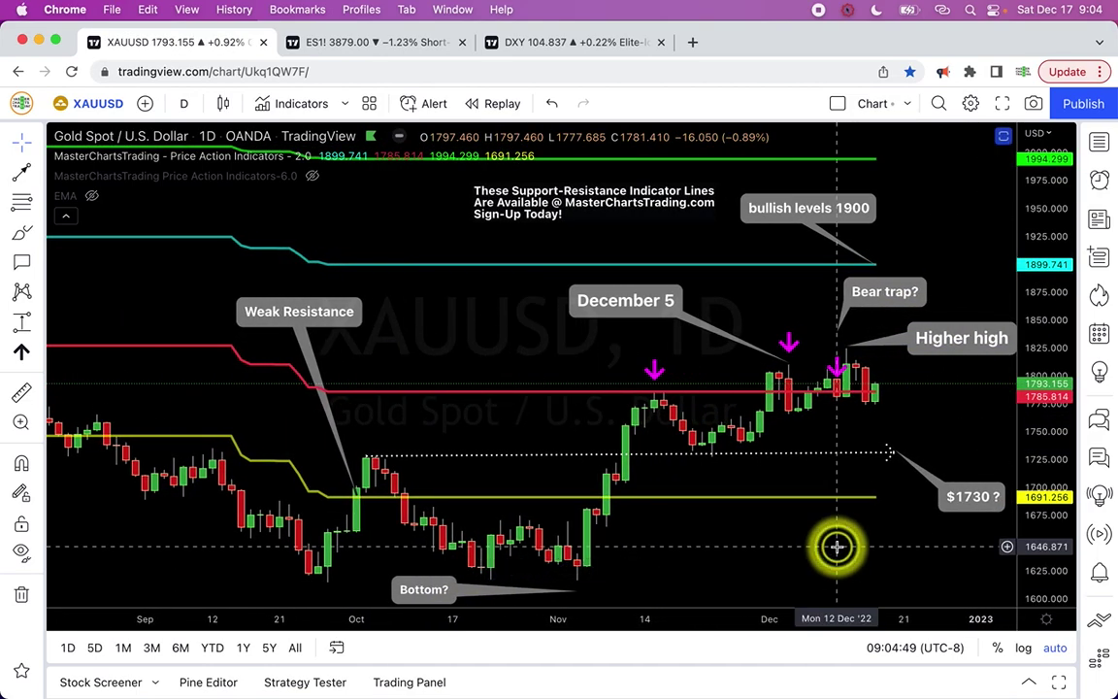
pyautogui.press('space')
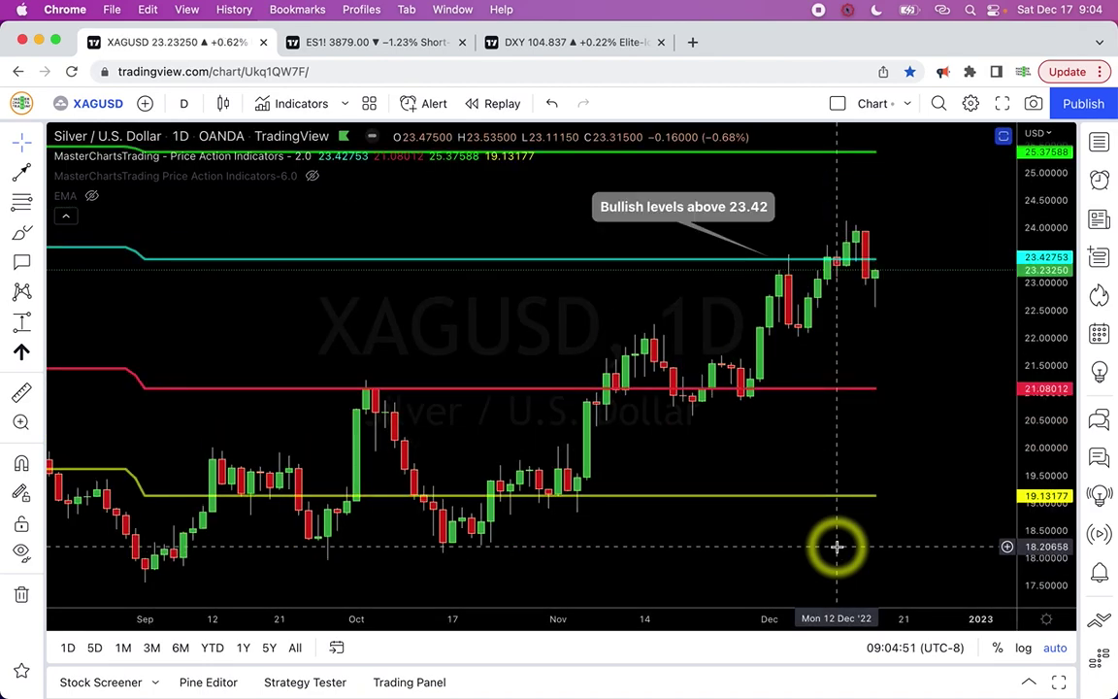
pyautogui.moveTo(581, 579)
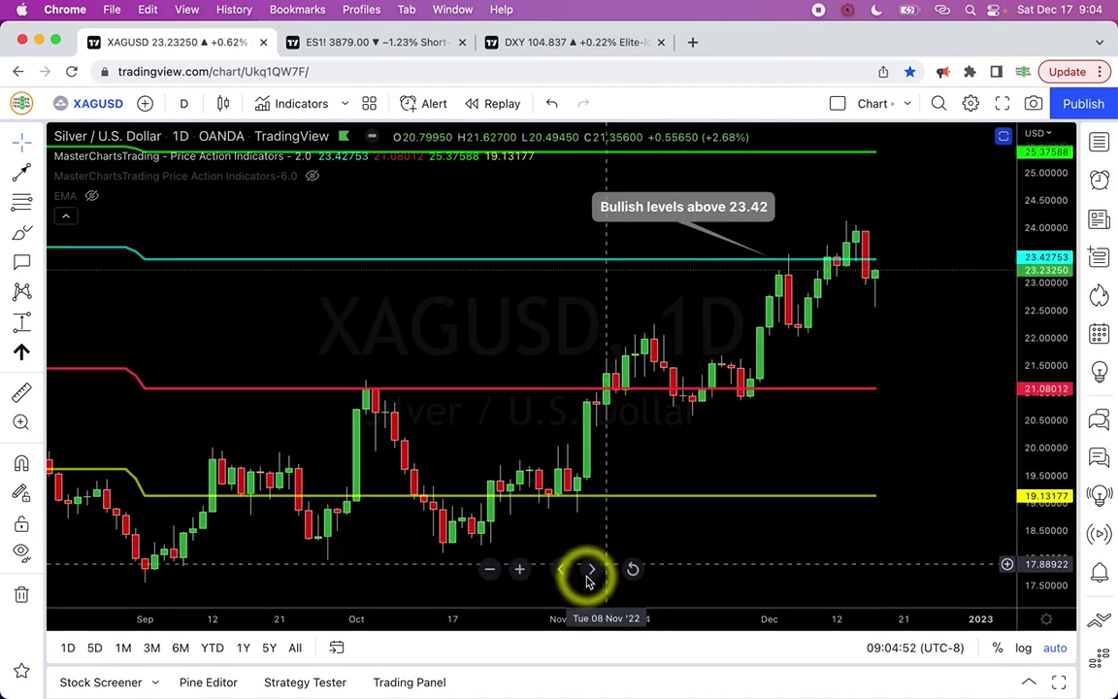
pyautogui.click(491, 571)
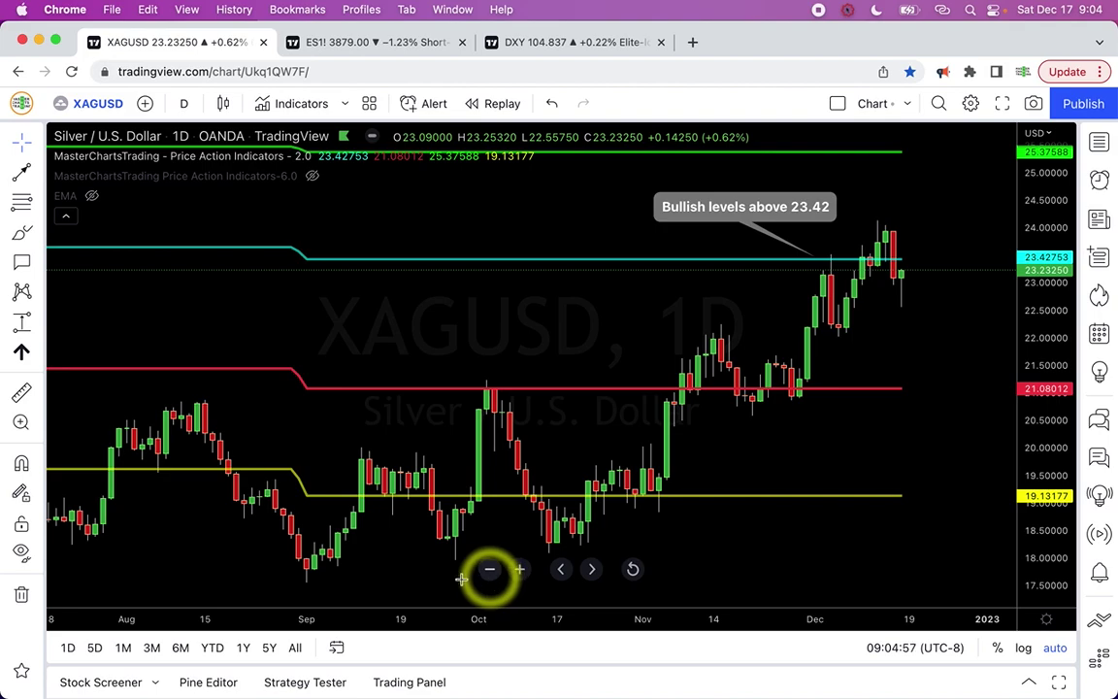
# Add a cyan up arrow just below the latest December silver candles
pyautogui.click(862, 293)
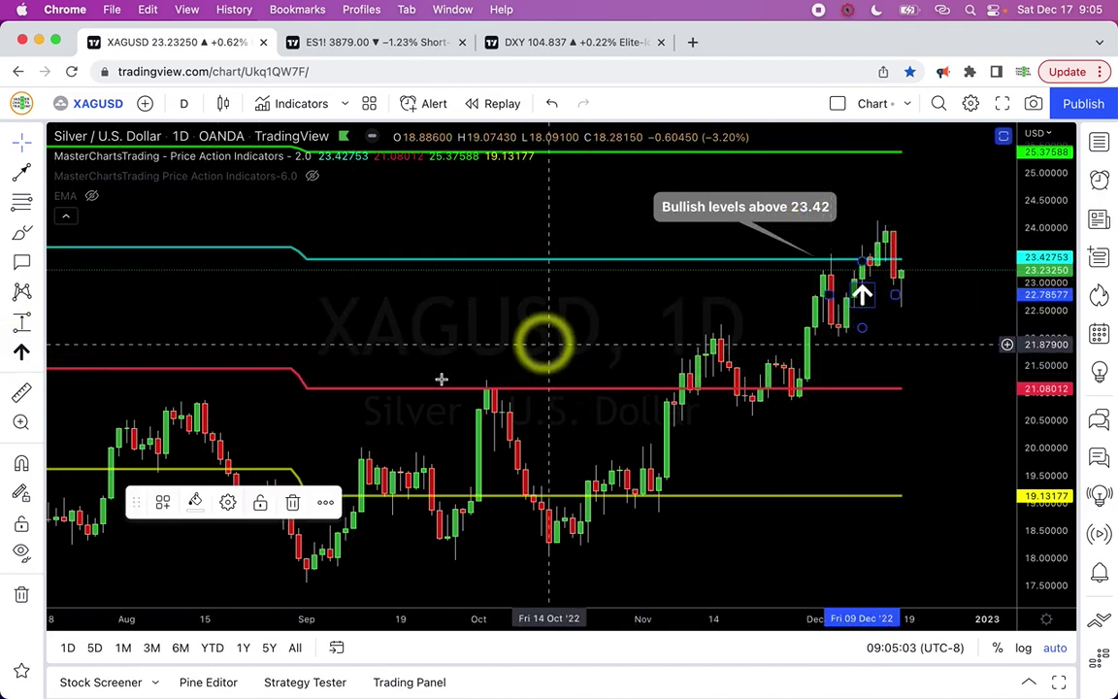
pyautogui.click(195, 501)
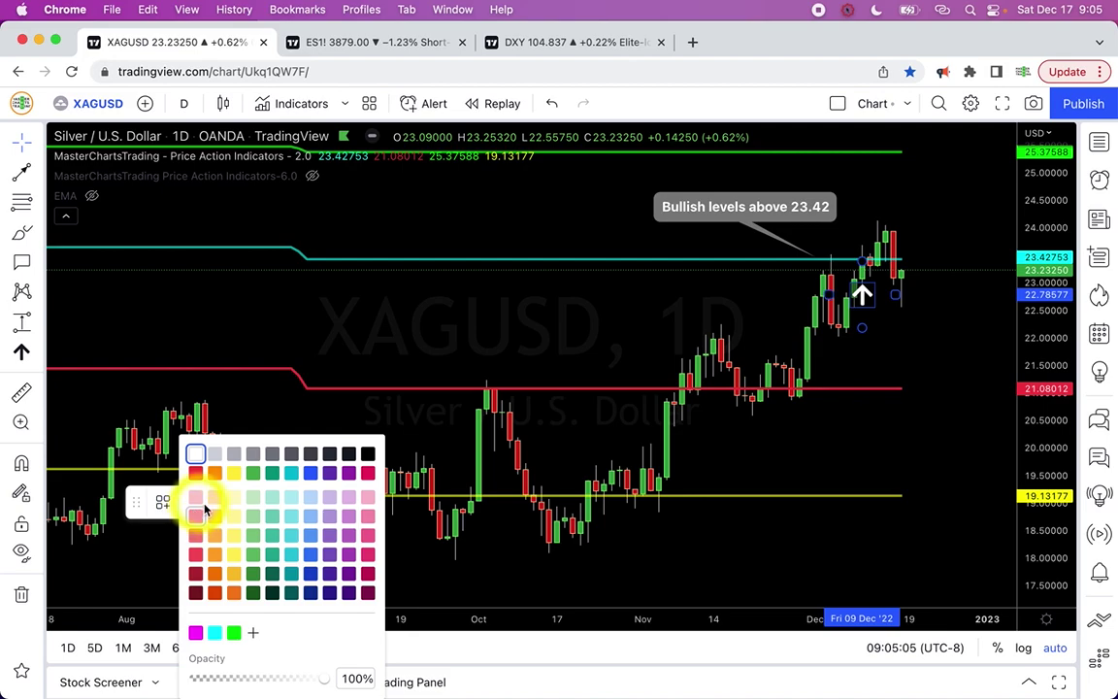
pyautogui.click(219, 633)
pyautogui.click(602, 332)
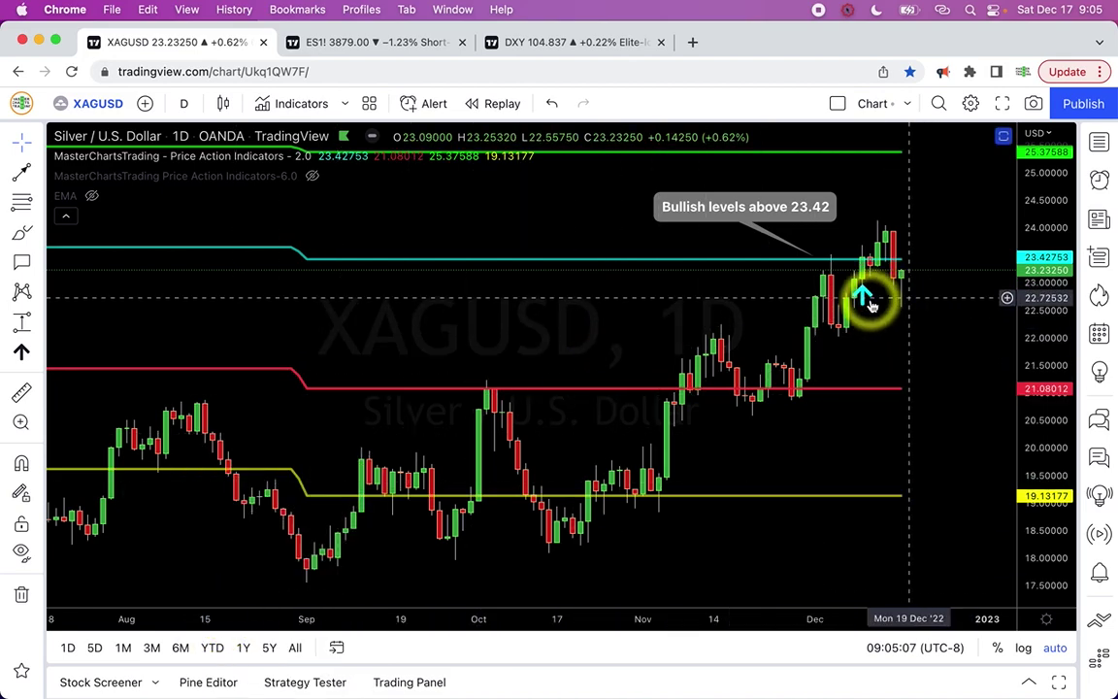
pyautogui.moveTo(865, 294); pyautogui.dragTo(863, 327)
pyautogui.click(965, 333)
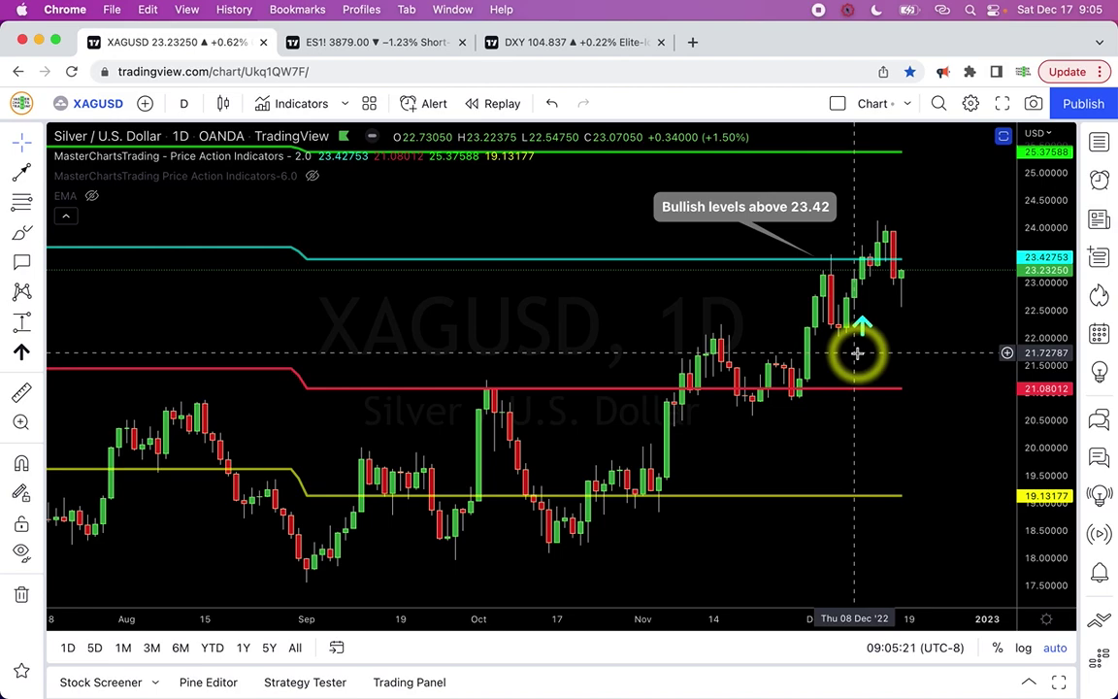
pyautogui.press('space')
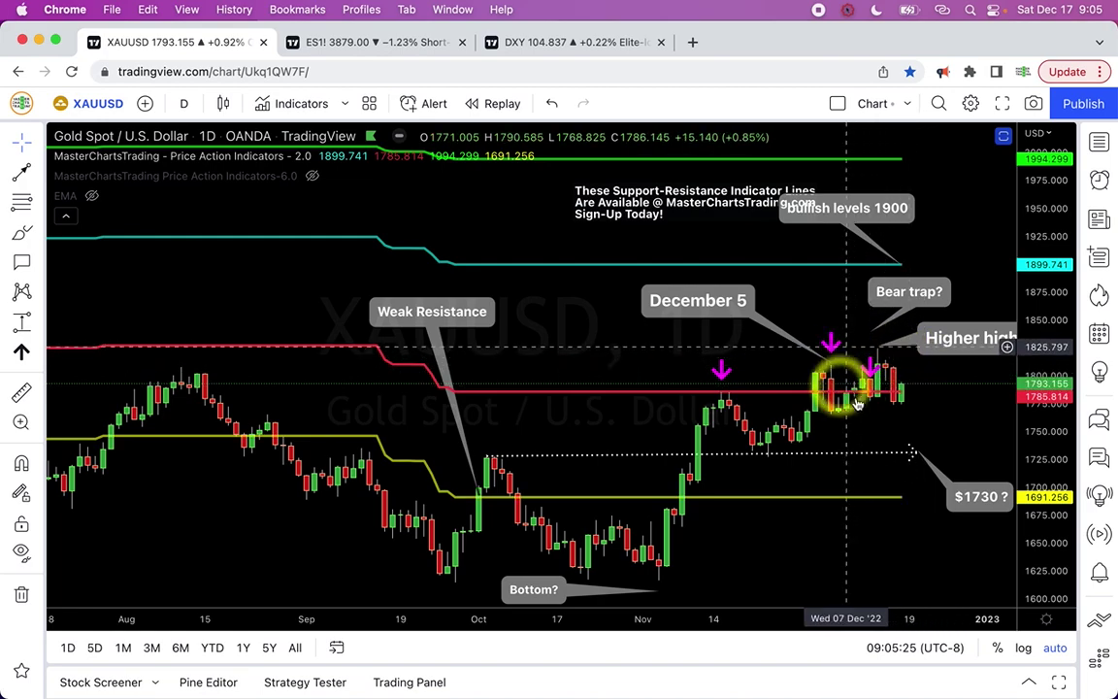
# Zoom into gold, then cycle through DXY, XAUUSD and XAGUSD to the CL1! chart
pyautogui.click(515, 570)
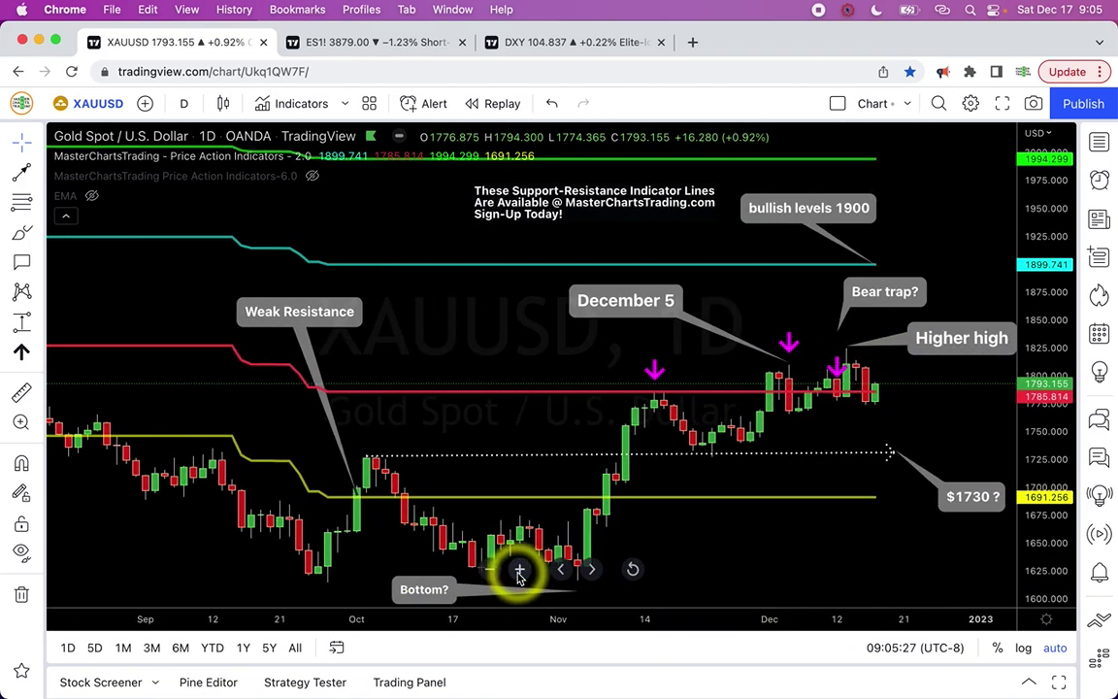
pyautogui.hscroll(2, 710, 462)
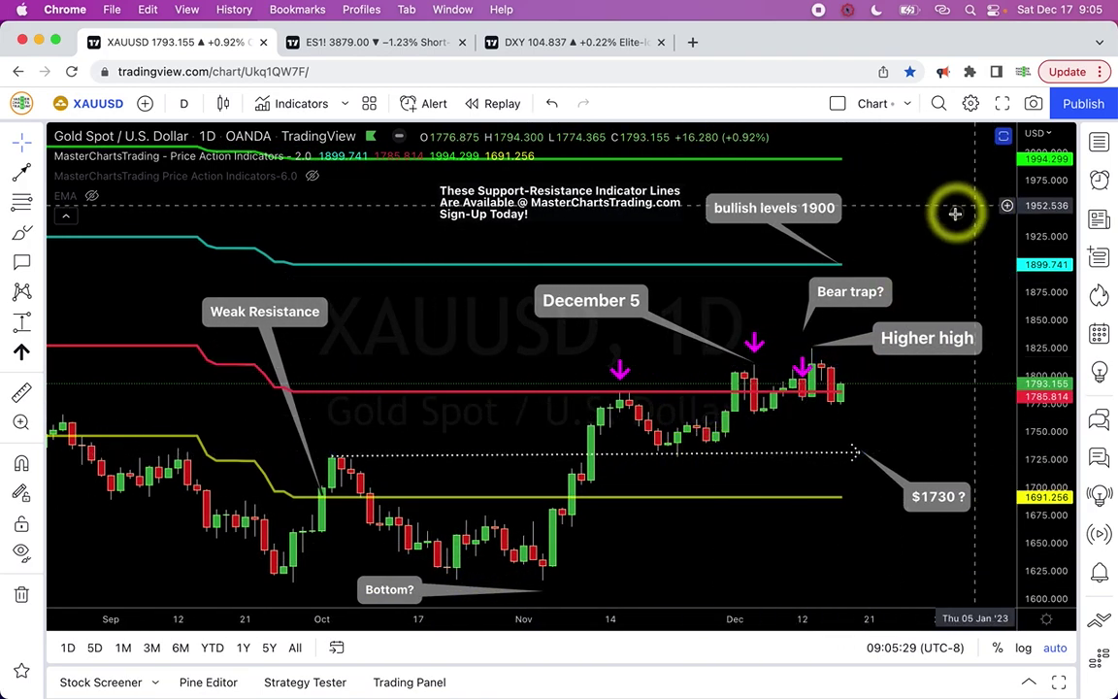
pyautogui.press('space')
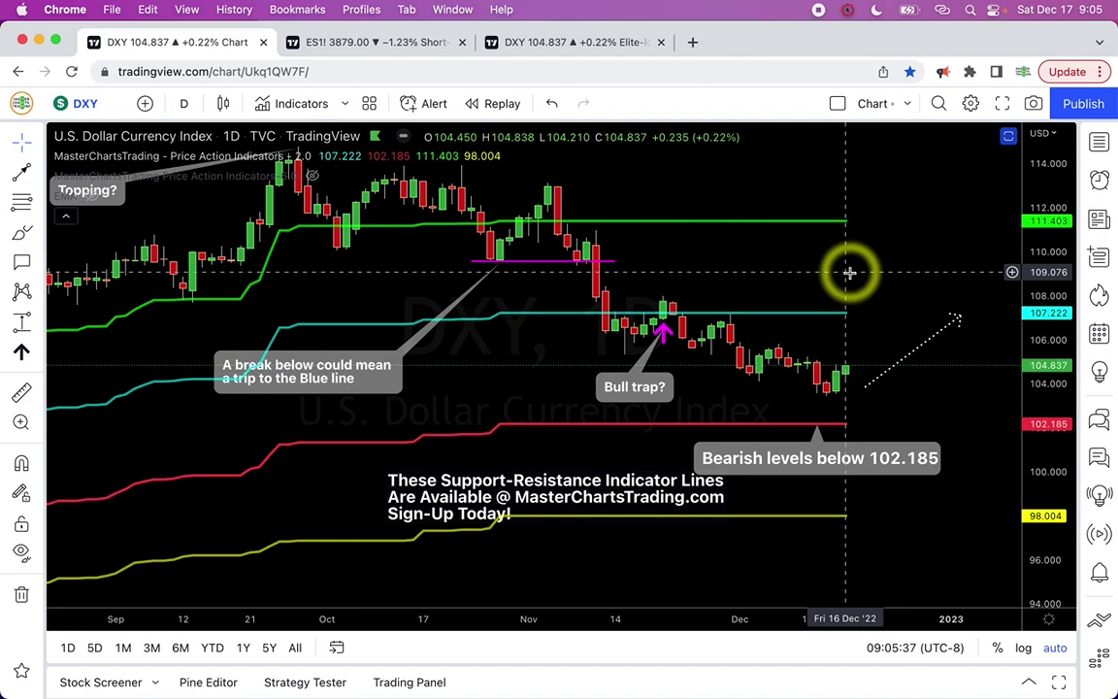
pyautogui.press('space')
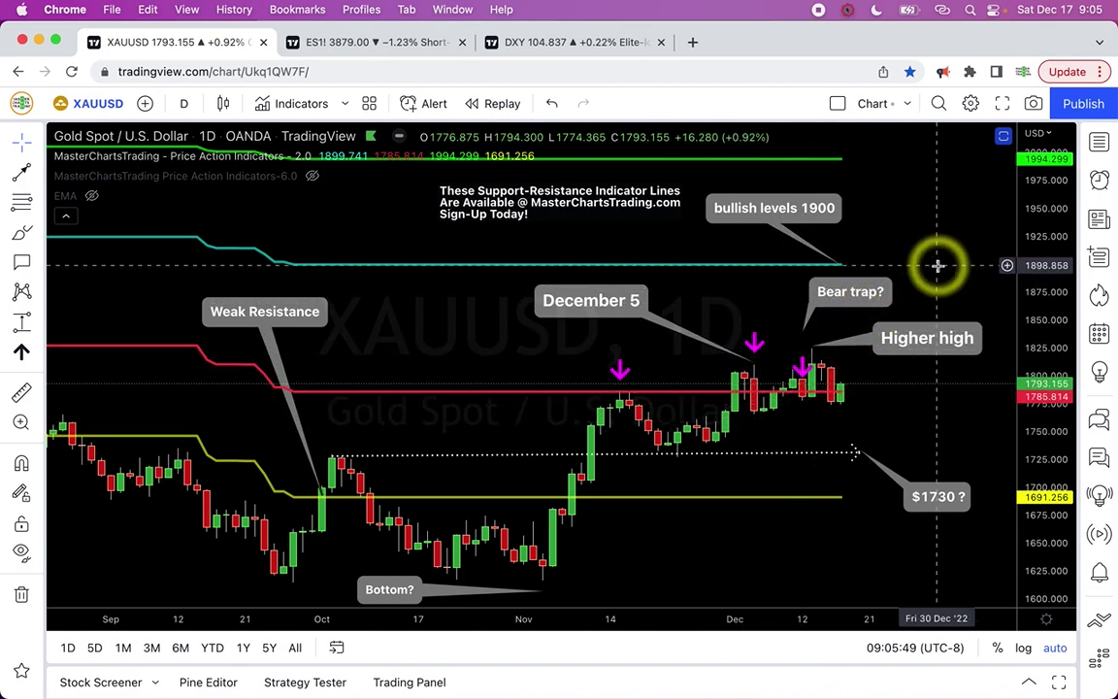
pyautogui.press('space')
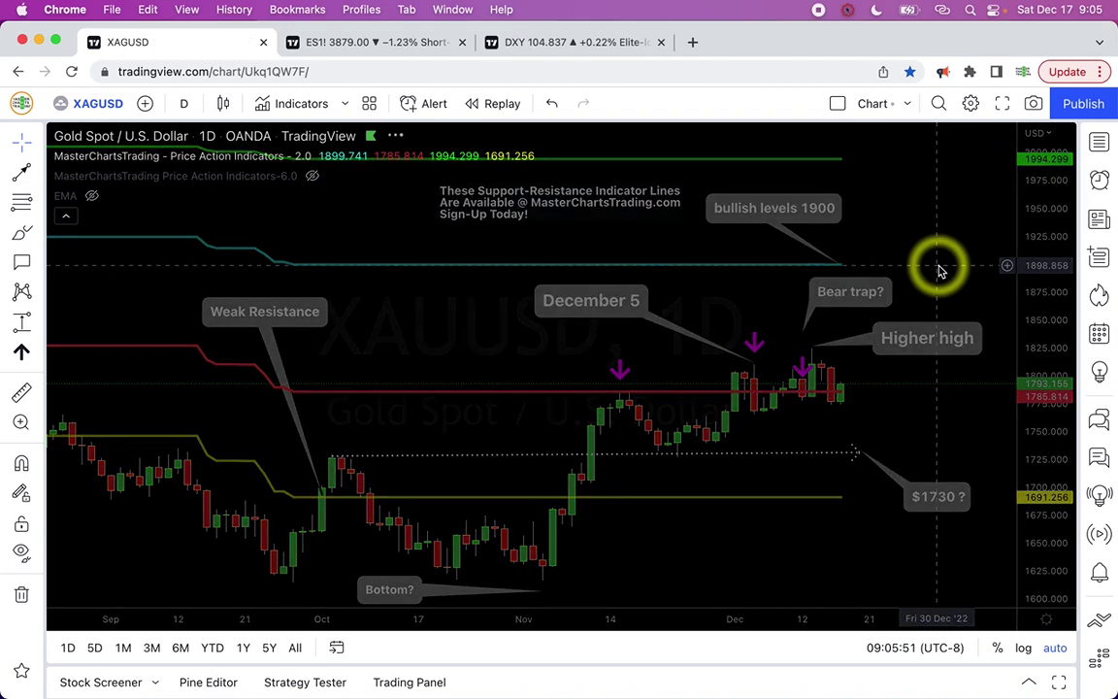
pyautogui.press('space')
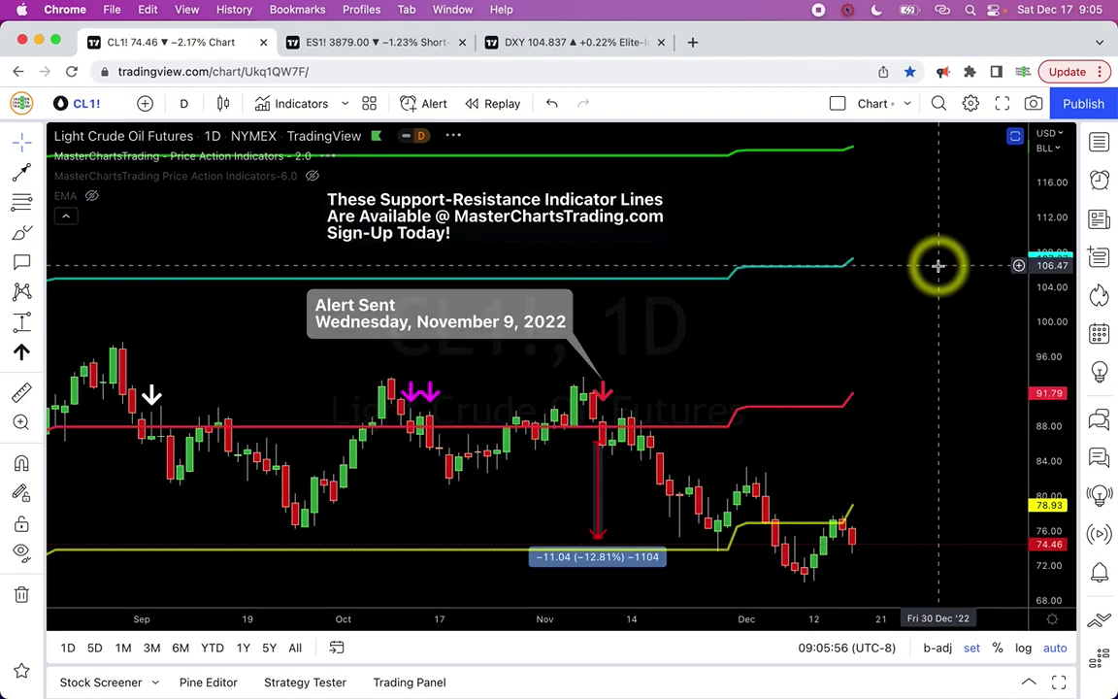
pyautogui.hscroll(-5, 752, 330)
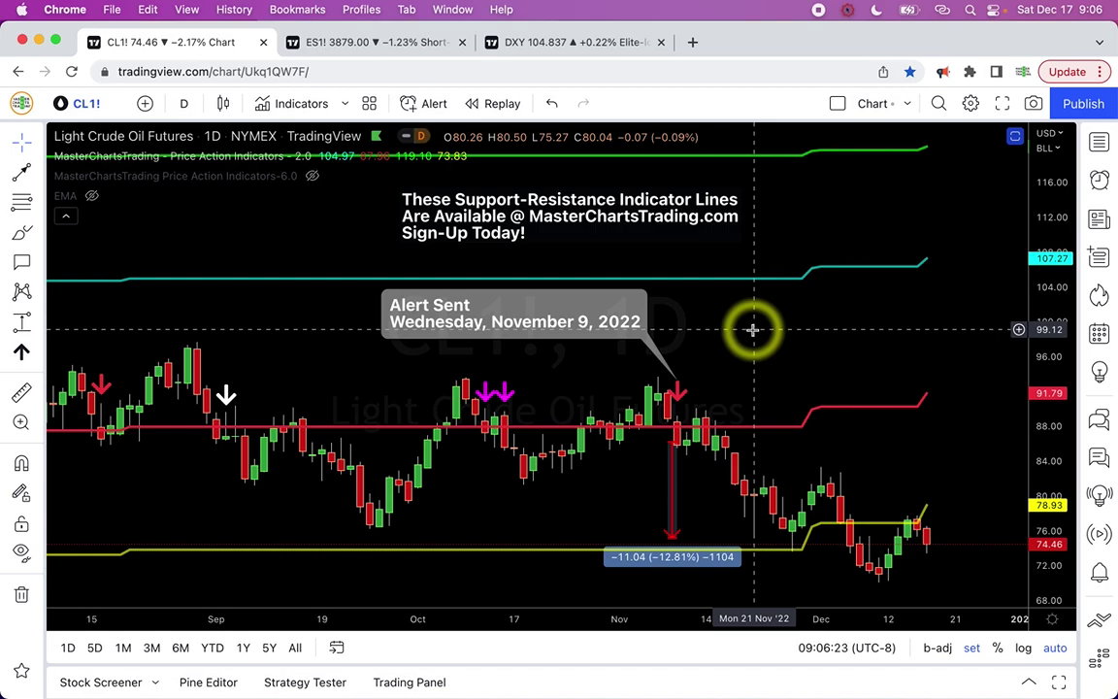
# Search 'lawrence livermore labs' in a new tab and scroll to the Recent News results
pyautogui.click(692, 43)
pyautogui.write('l')
pyautogui.press('BackSpace')
pyautogui.press('BackSpace')
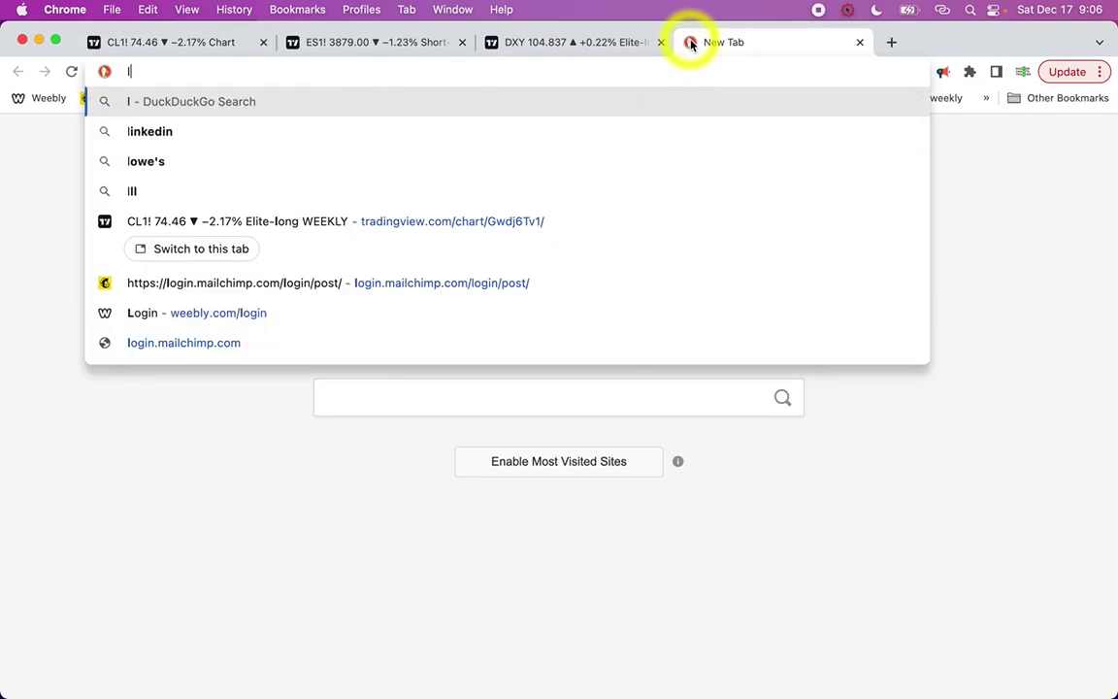
pyautogui.write('lawrence')
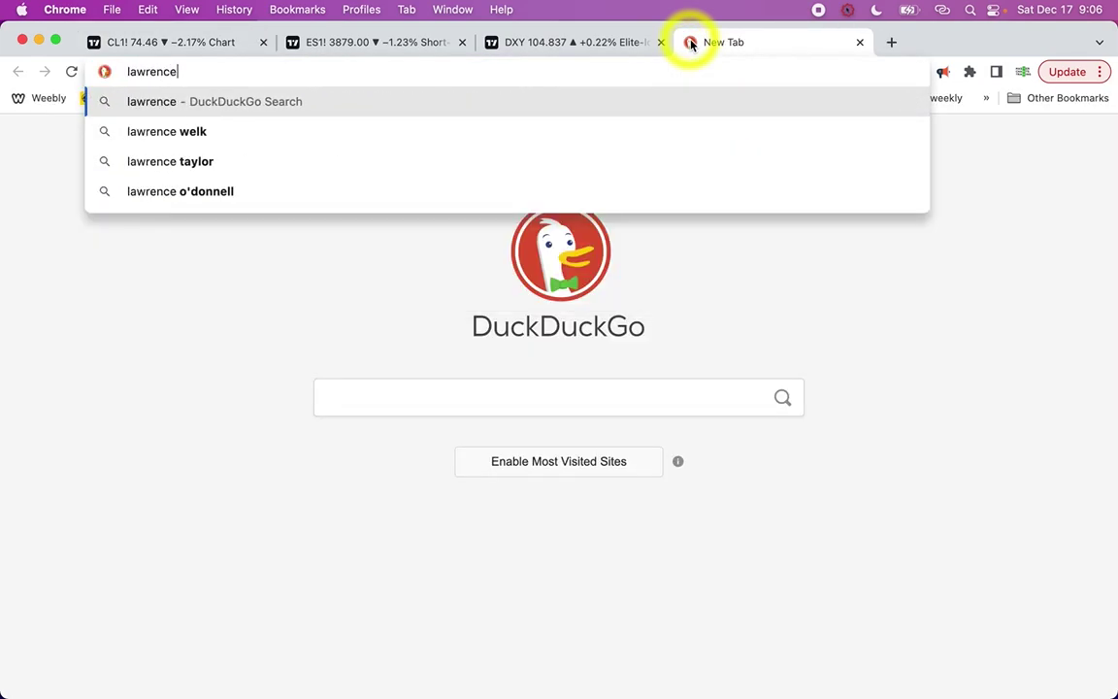
pyautogui.write(' livermore ')
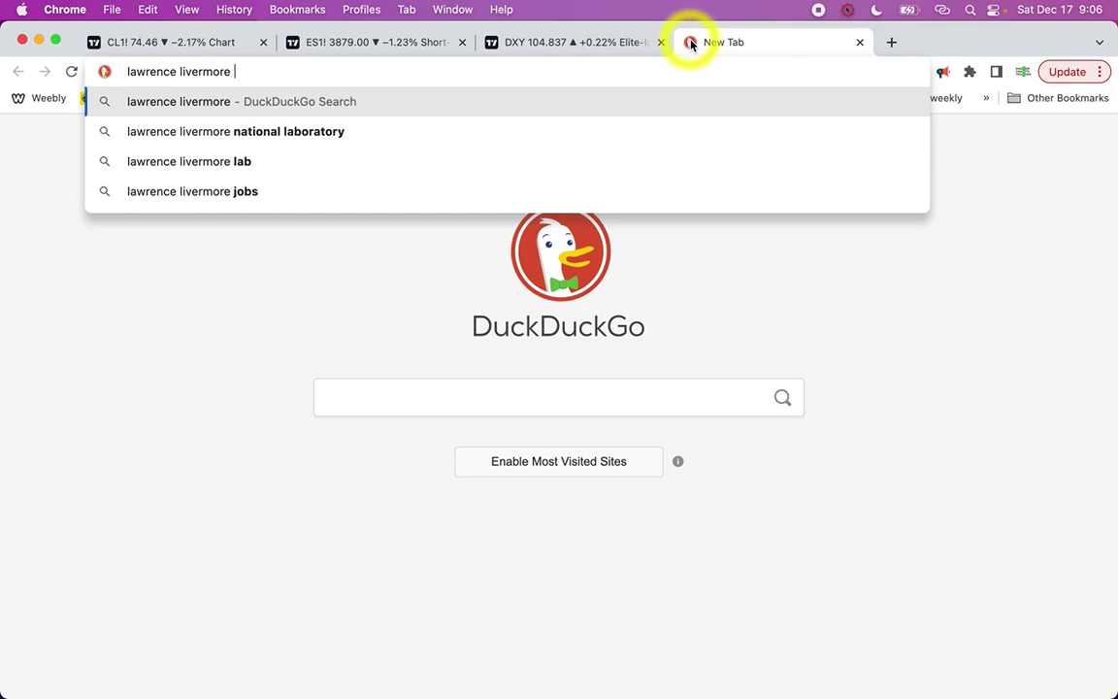
pyautogui.write('labs')
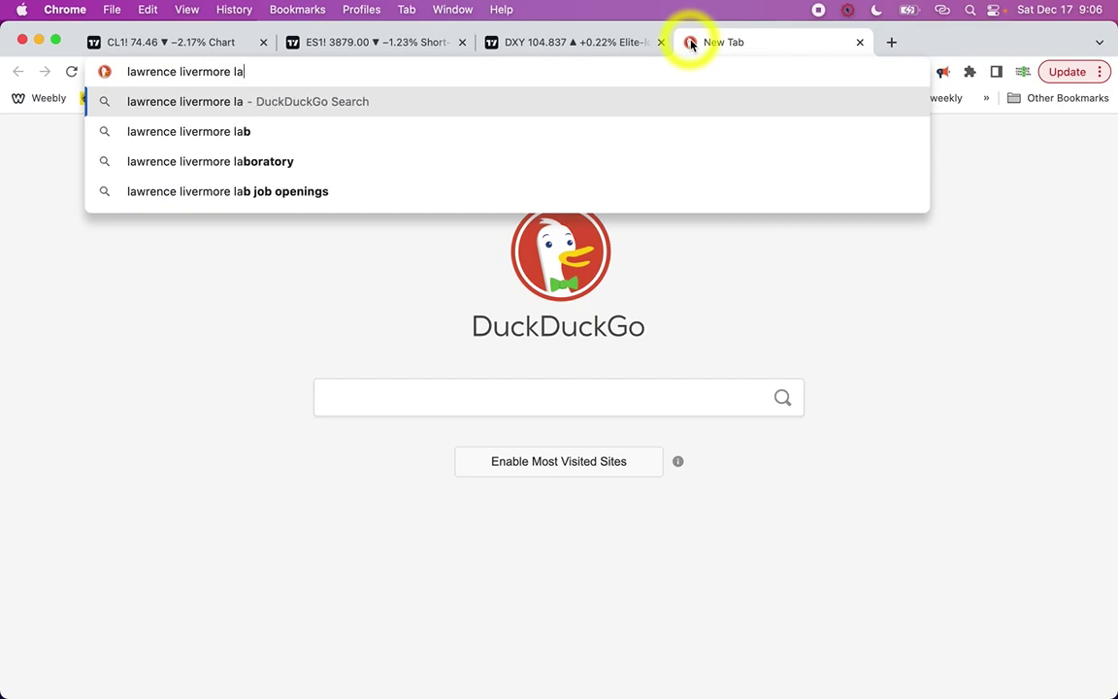
pyautogui.press('Return')
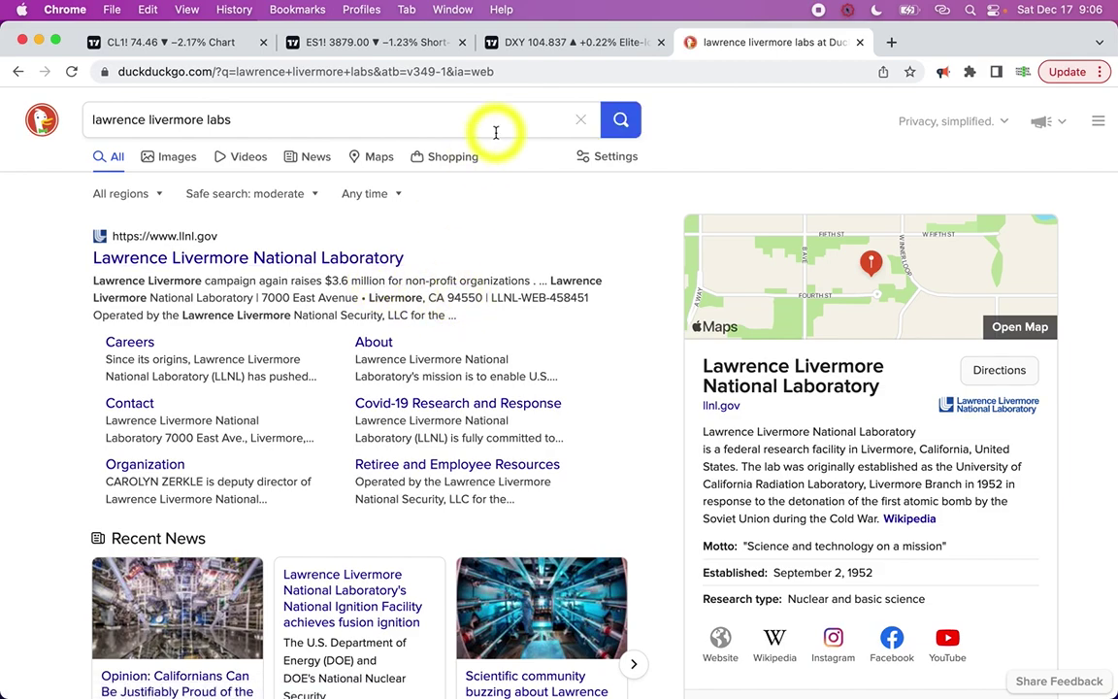
pyautogui.scroll(-3, 519, 417)
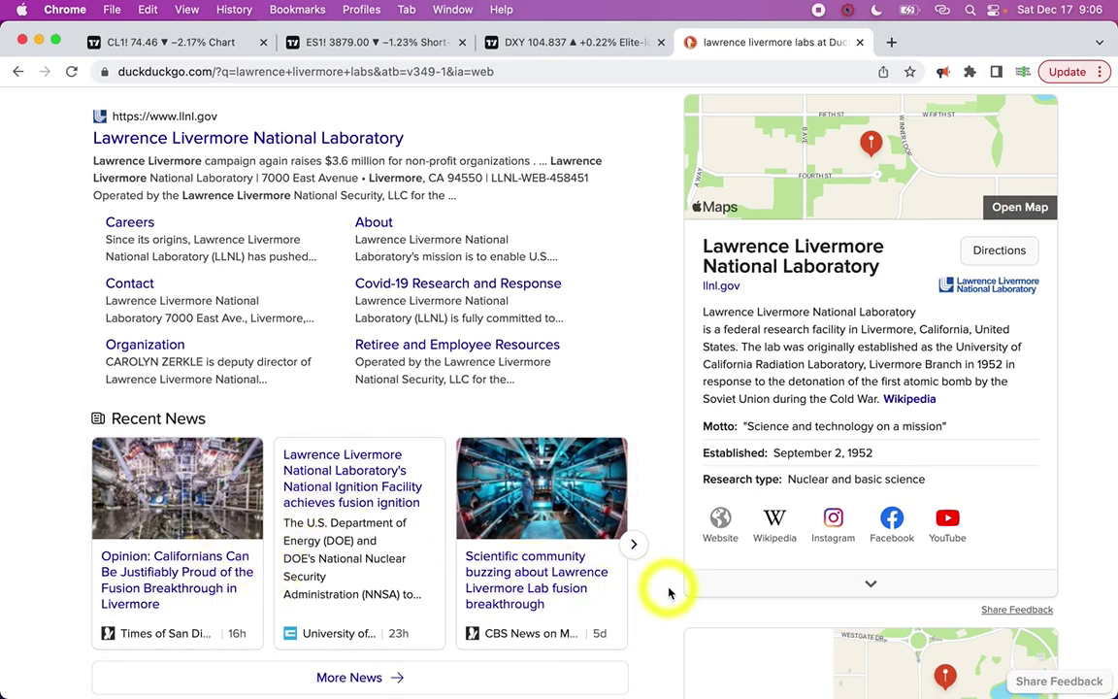
pyautogui.scroll(-1, 667, 587)
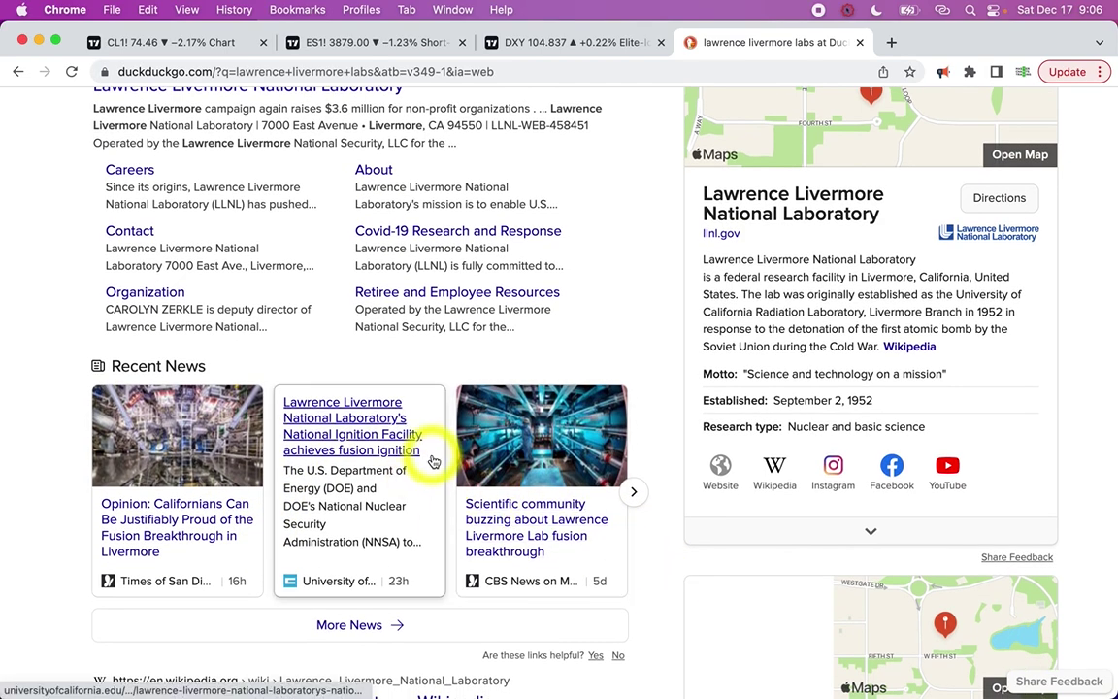
# Open the December 13, 2022 NIF fusion ignition article and select its title
pyautogui.click(374, 440)
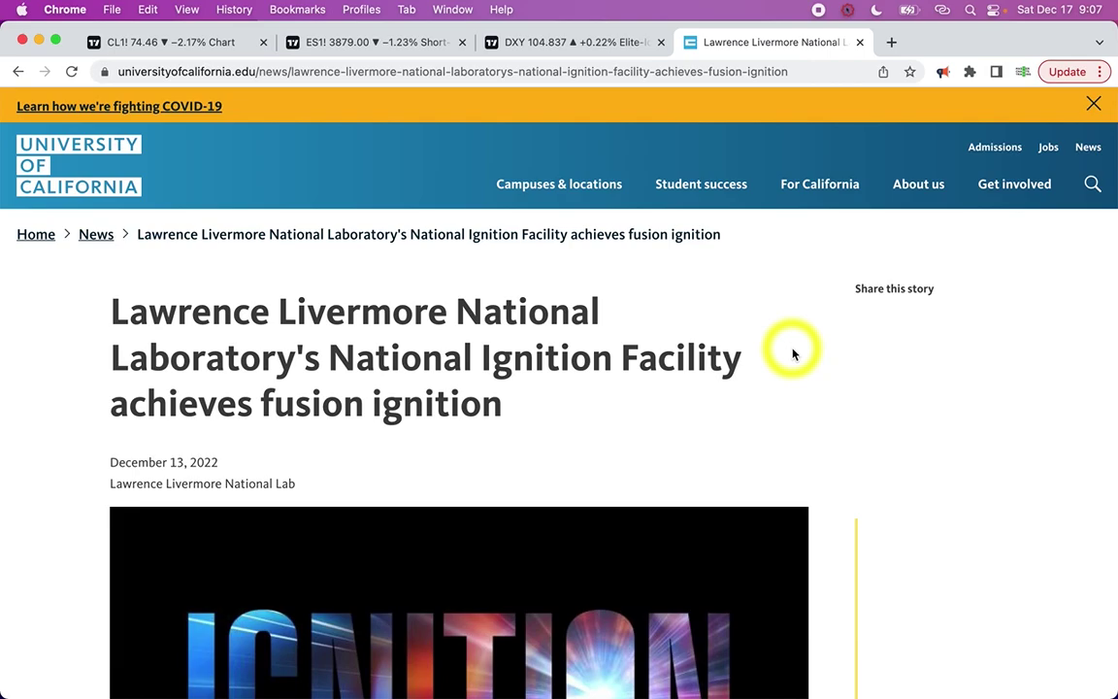
pyautogui.tripleClick(109, 313)
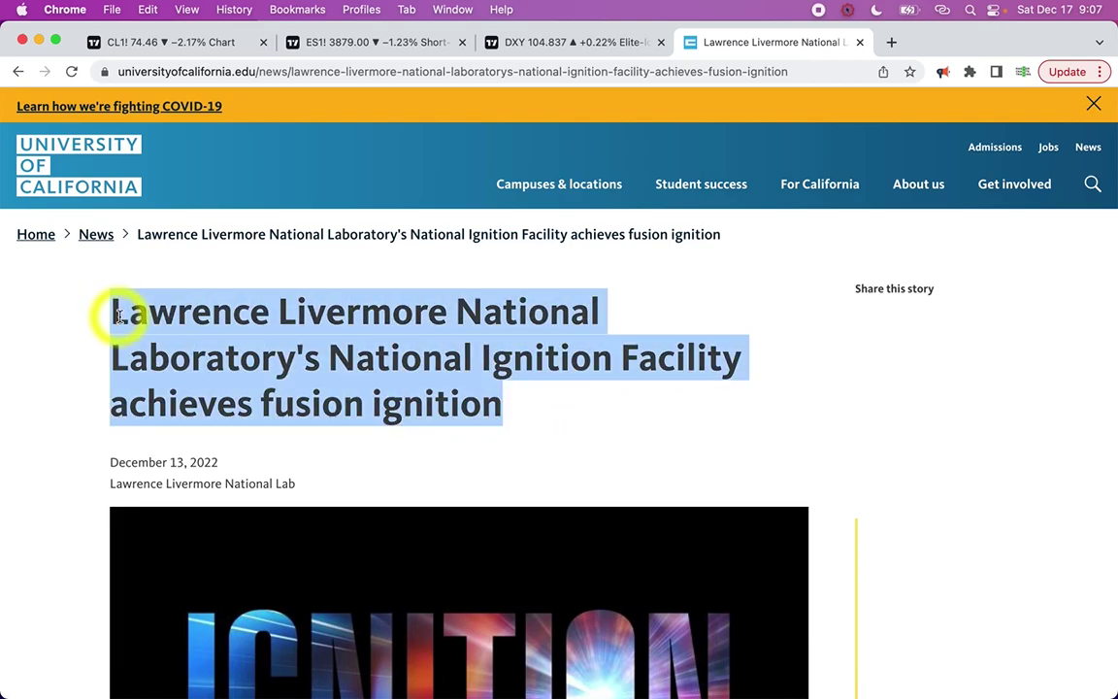
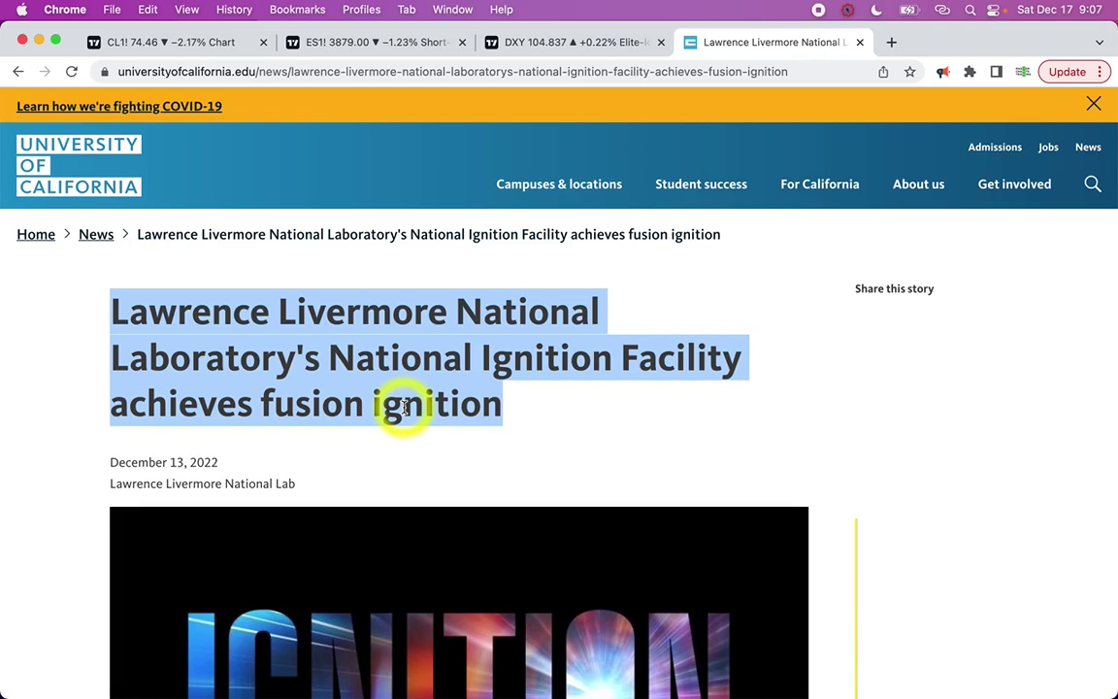
# Switch to the CL1! tab showing the daily Light Crude Oil Futures chart
pyautogui.click(151, 39)
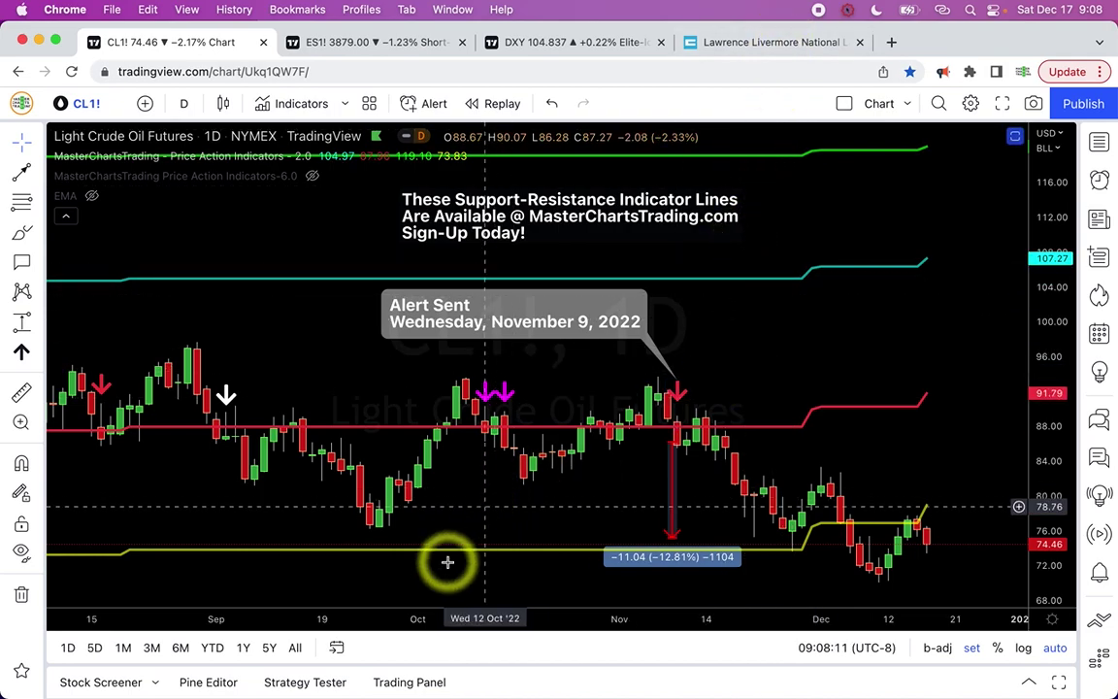
# Zoom out the daily crude oil chart, then cycle from the Dollar Index weekly chart to crude oil
pyautogui.click(489, 572)
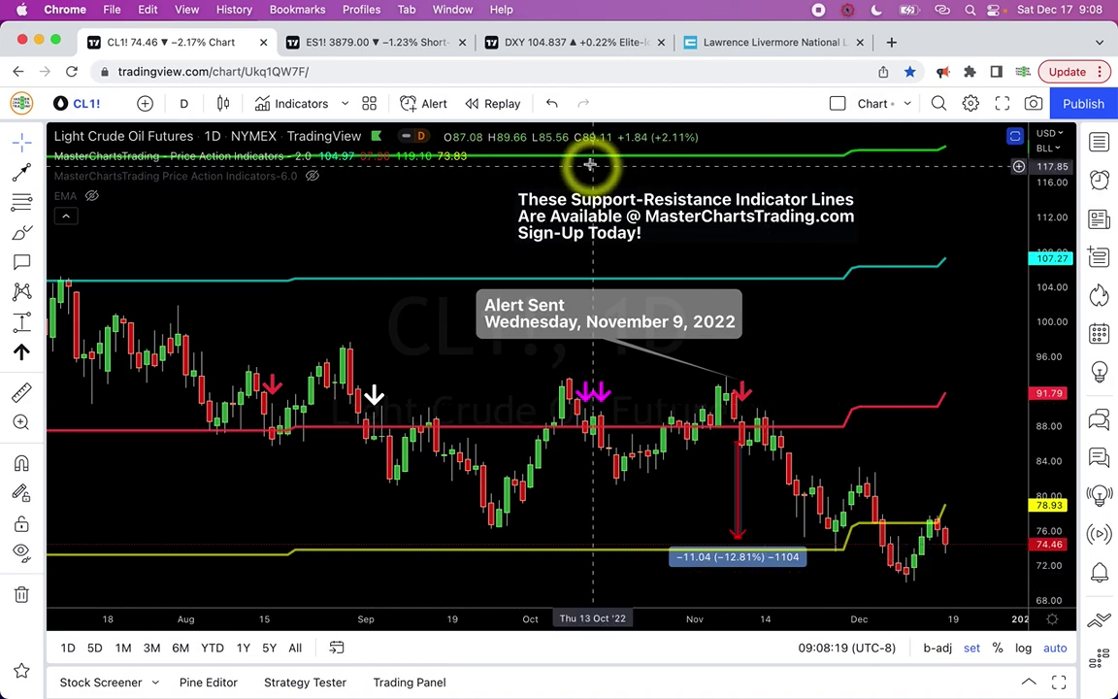
pyautogui.click(508, 44)
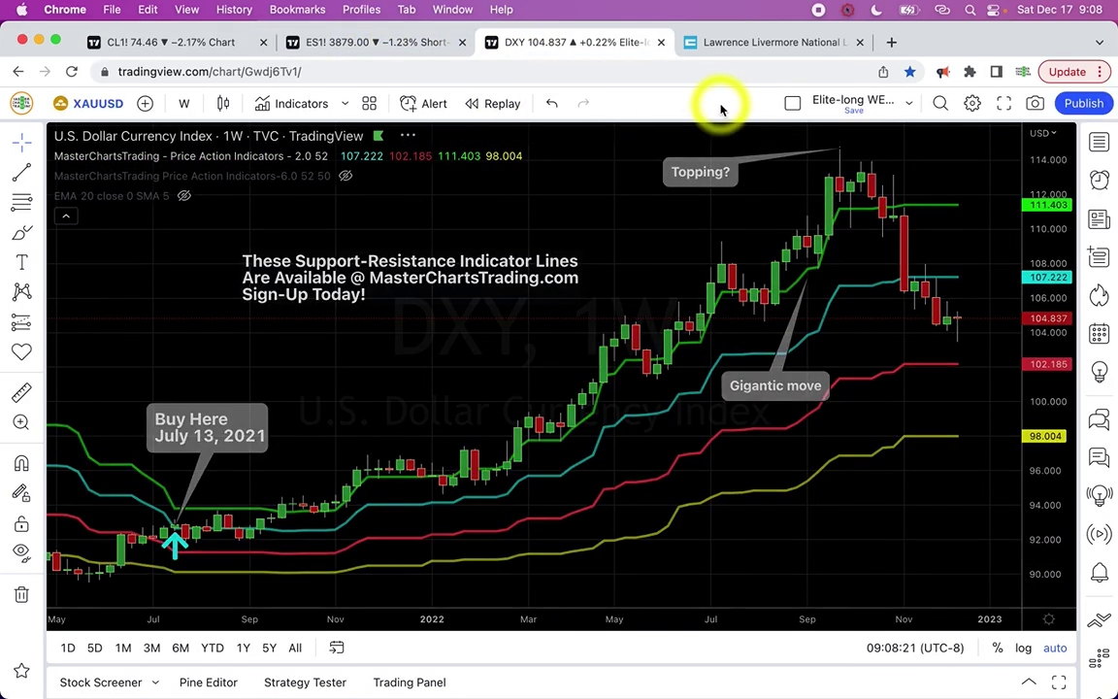
pyautogui.press('space')
pyautogui.press('space')
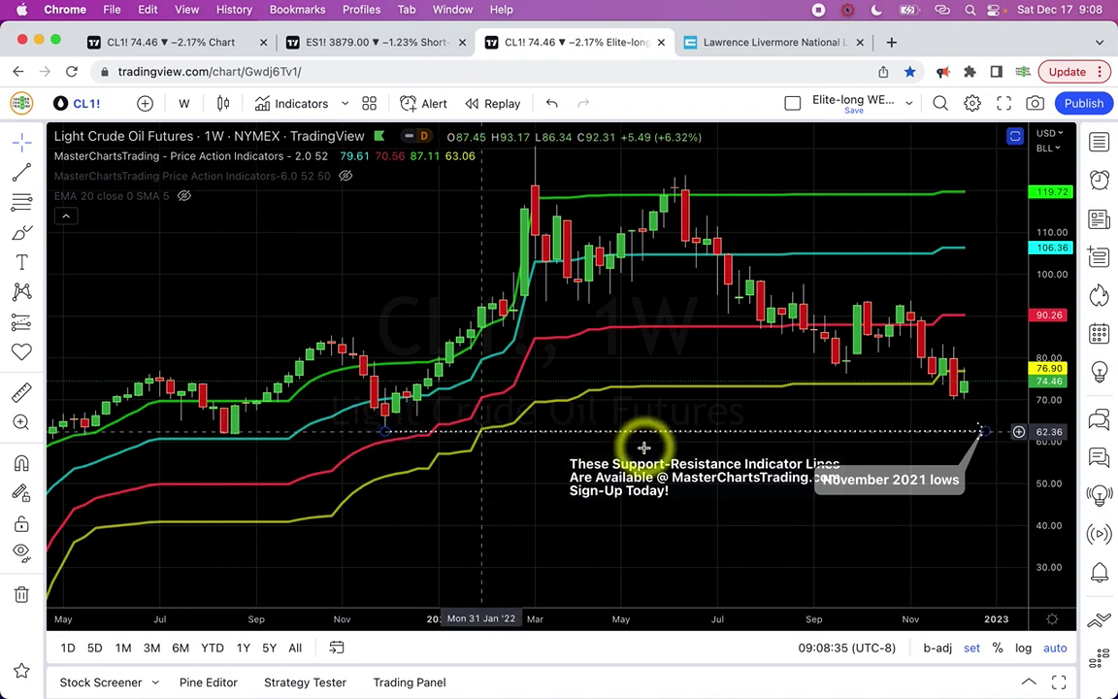
# Move the sign-up note lower, zoom the weekly chart back to mid-2020, and return to the article
pyautogui.moveTo(718, 469); pyautogui.dragTo(637, 475)
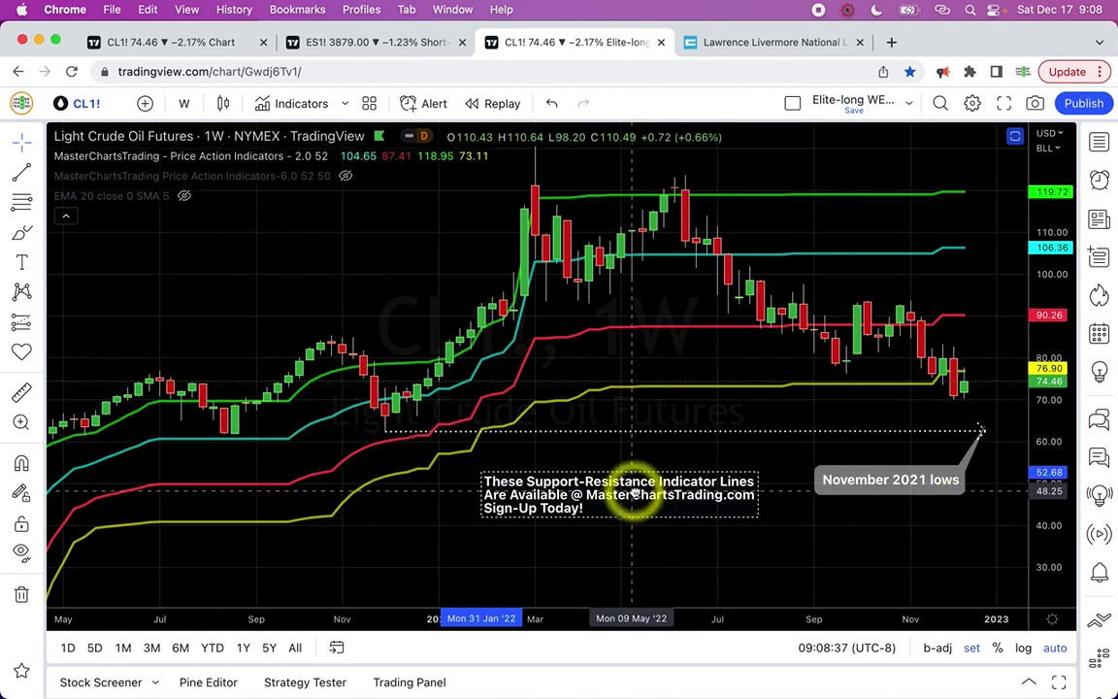
pyautogui.click(823, 410)
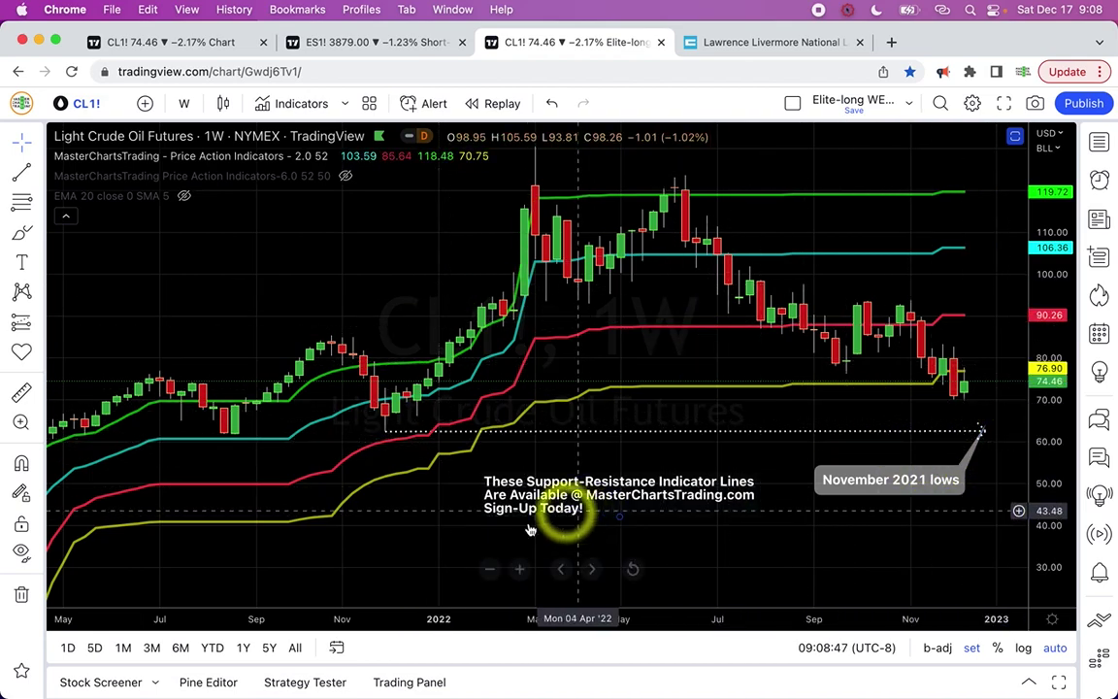
pyautogui.click(493, 568)
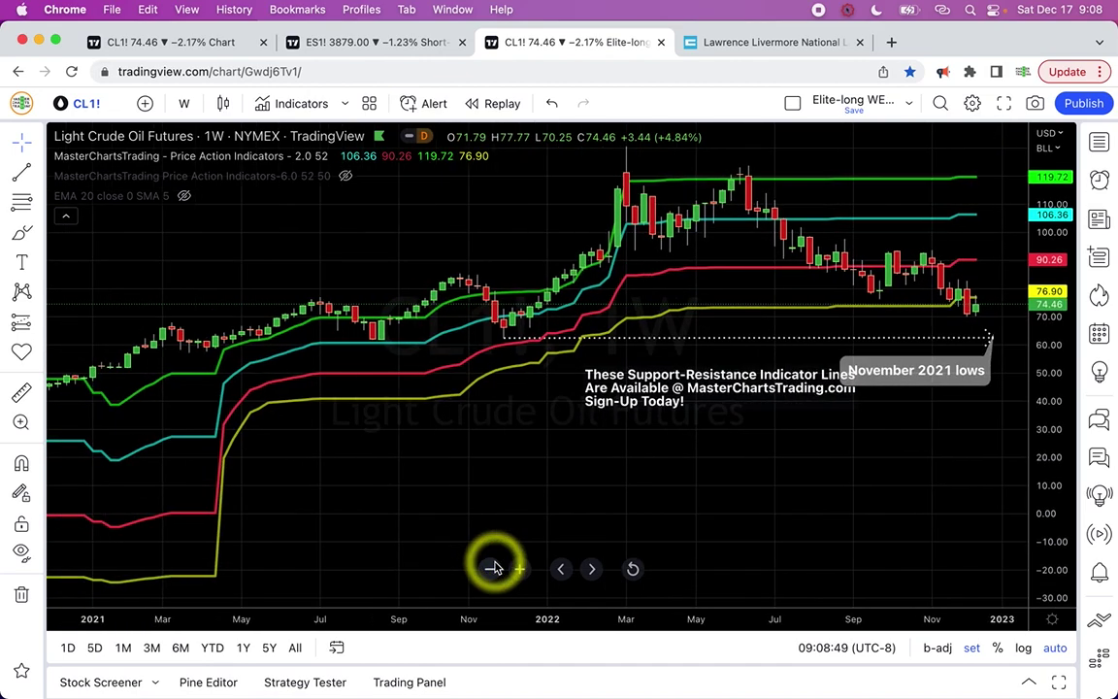
pyautogui.click(493, 568)
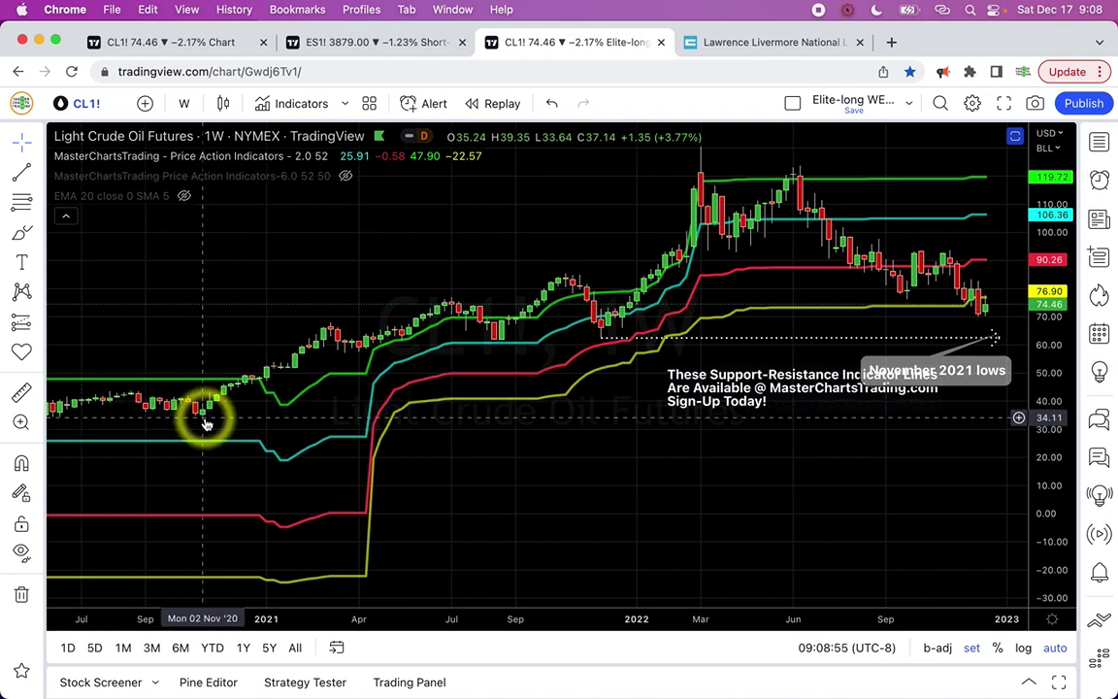
pyautogui.moveTo(721, 389); pyautogui.dragTo(579, 421)
pyautogui.click(524, 236)
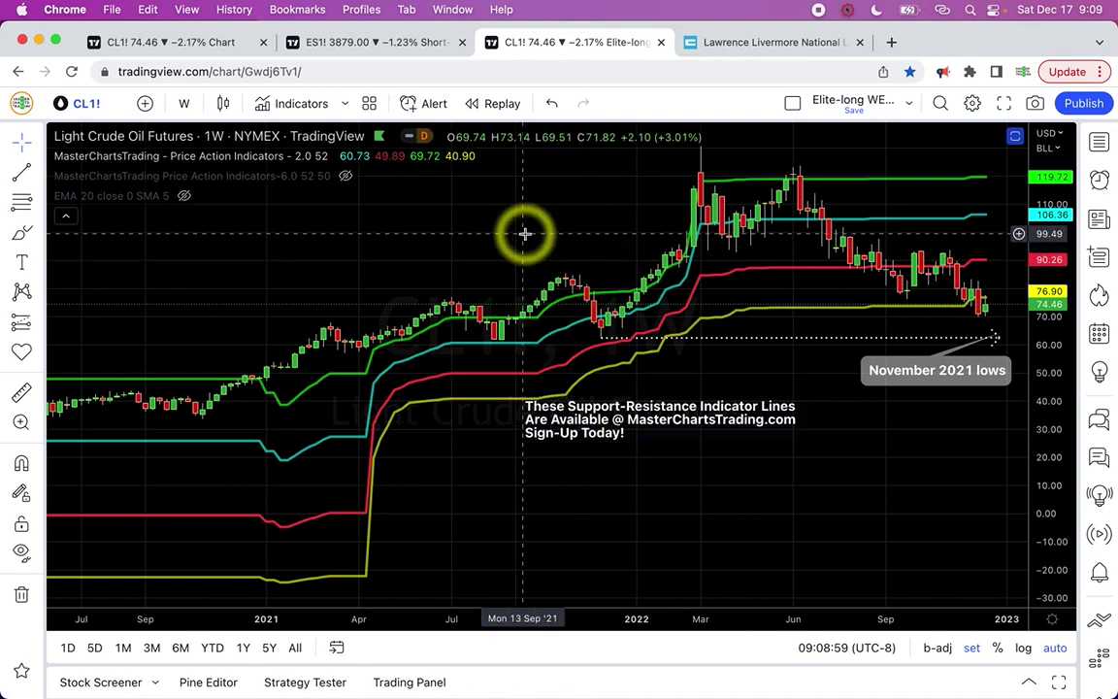
pyautogui.click(751, 43)
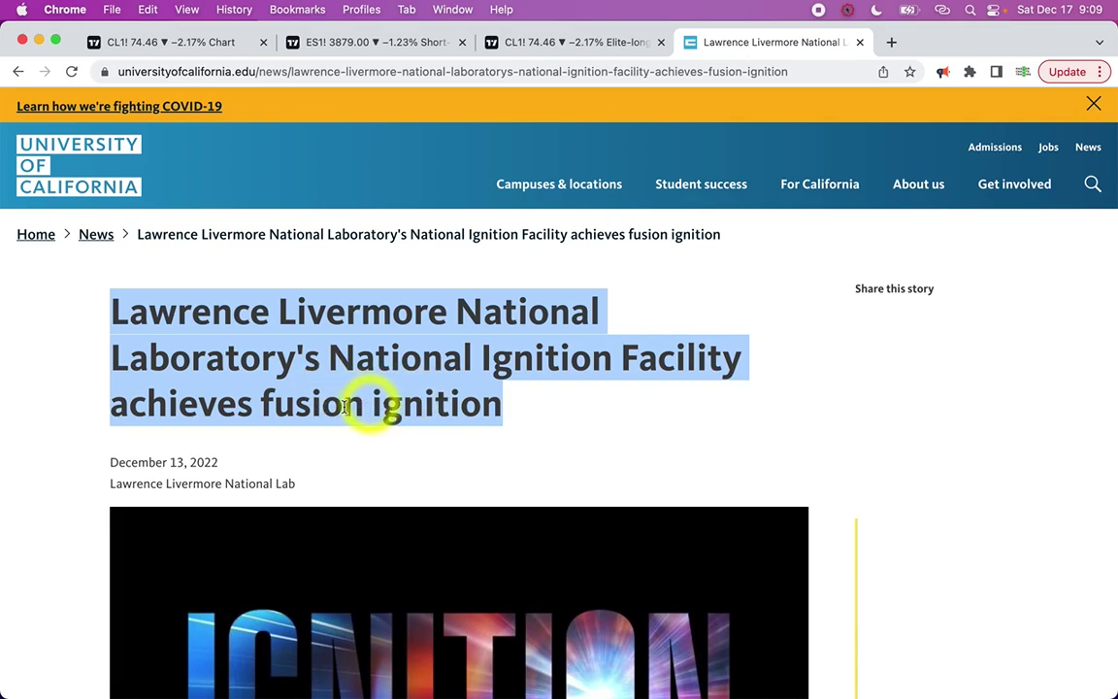
# Select the word 'fusion' in the article headline, then clear the selection
pyautogui.doubleClick(330, 407)
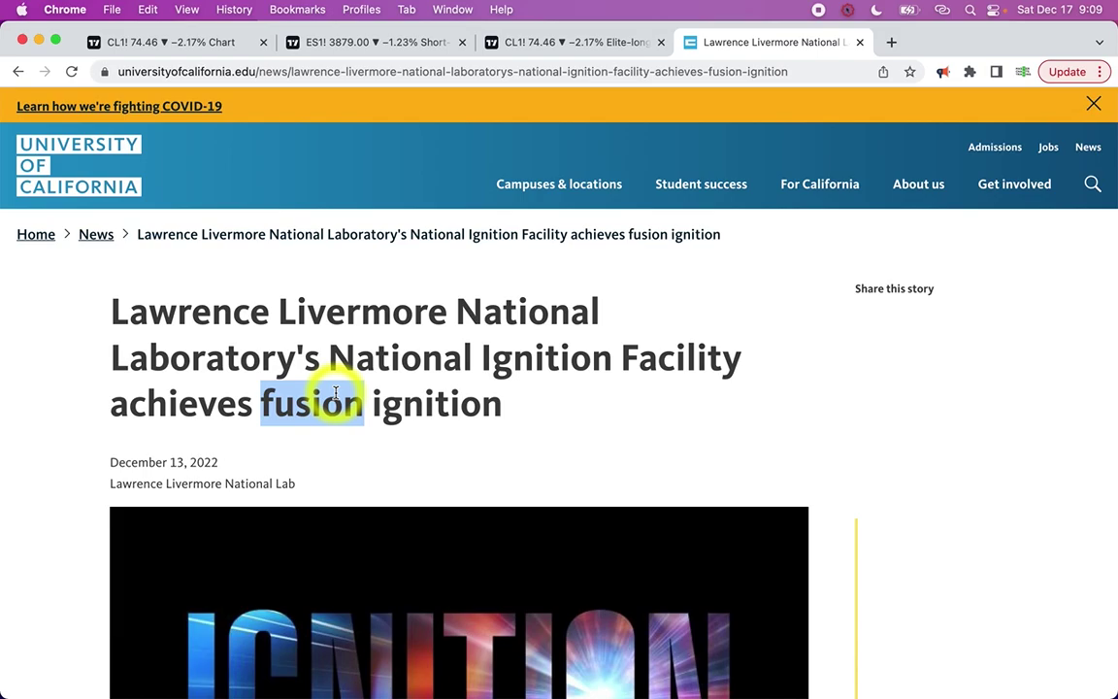
pyautogui.click(354, 348)
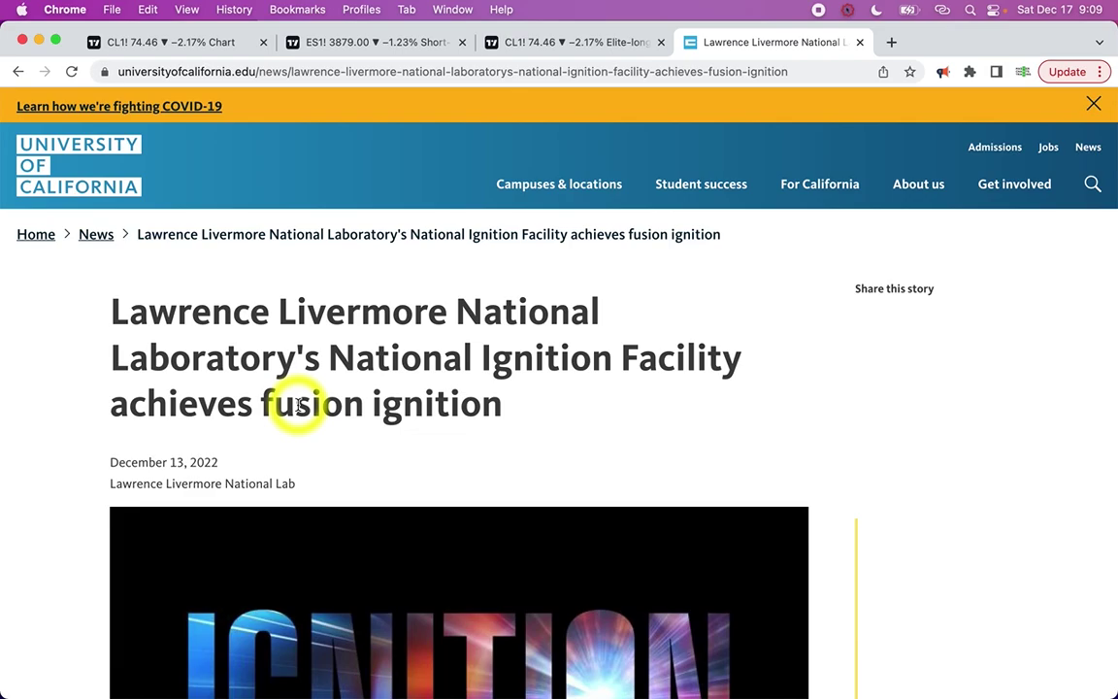
# Check the daily and weekly crude oil charts, then open a new blank browser tab
pyautogui.click(150, 38)
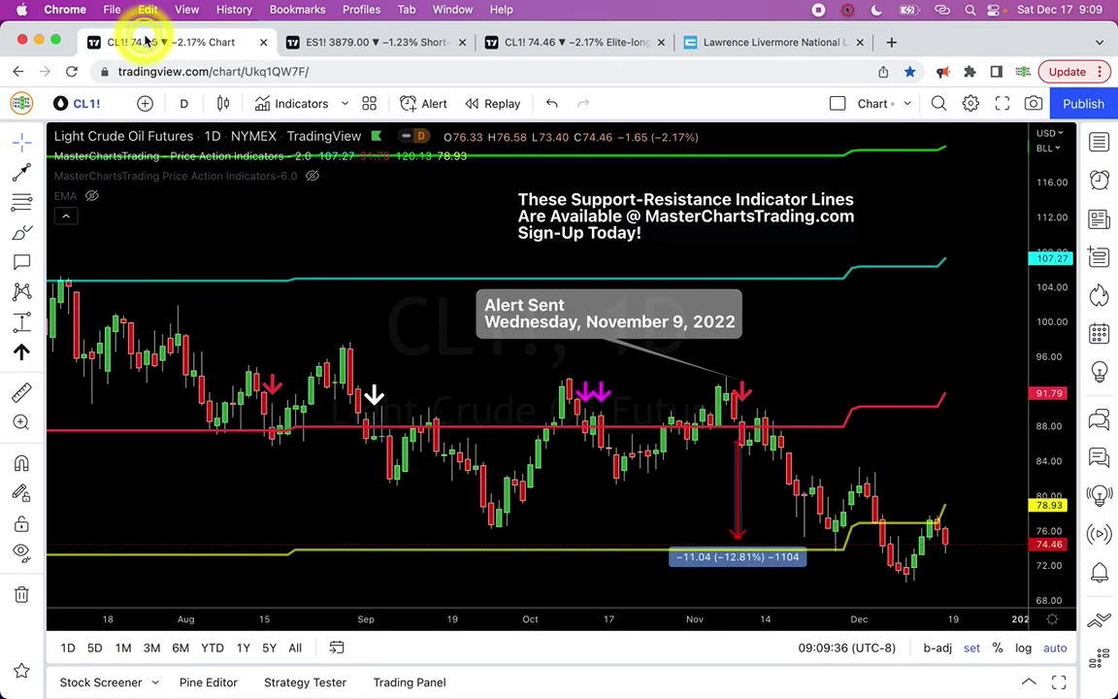
pyautogui.click(571, 42)
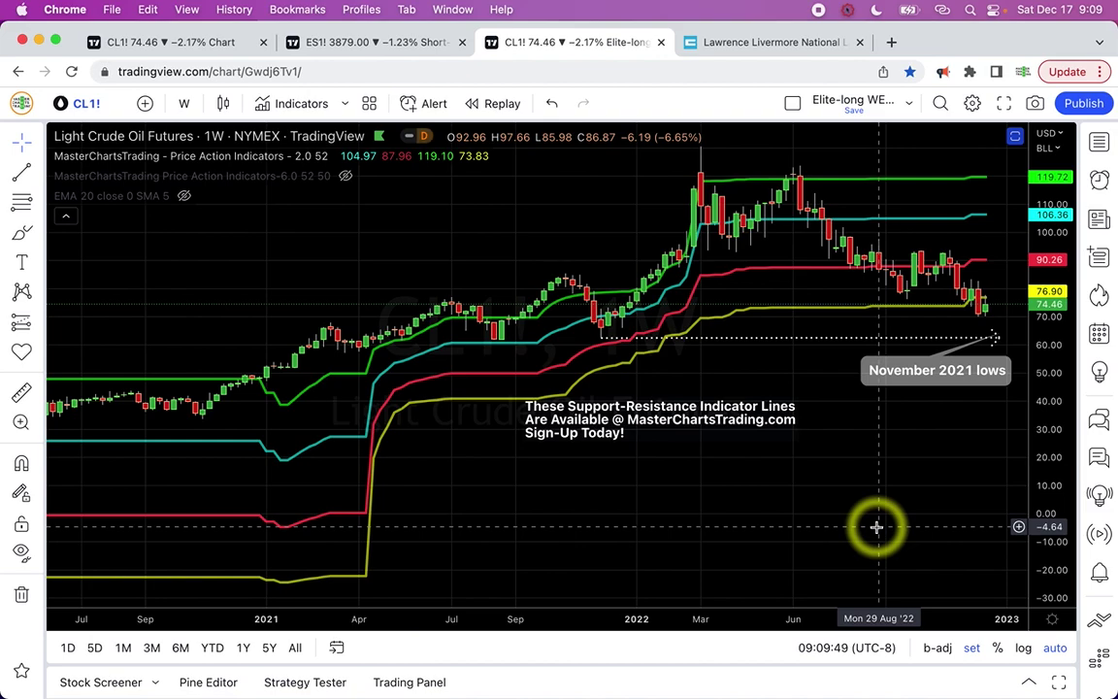
pyautogui.click(890, 41)
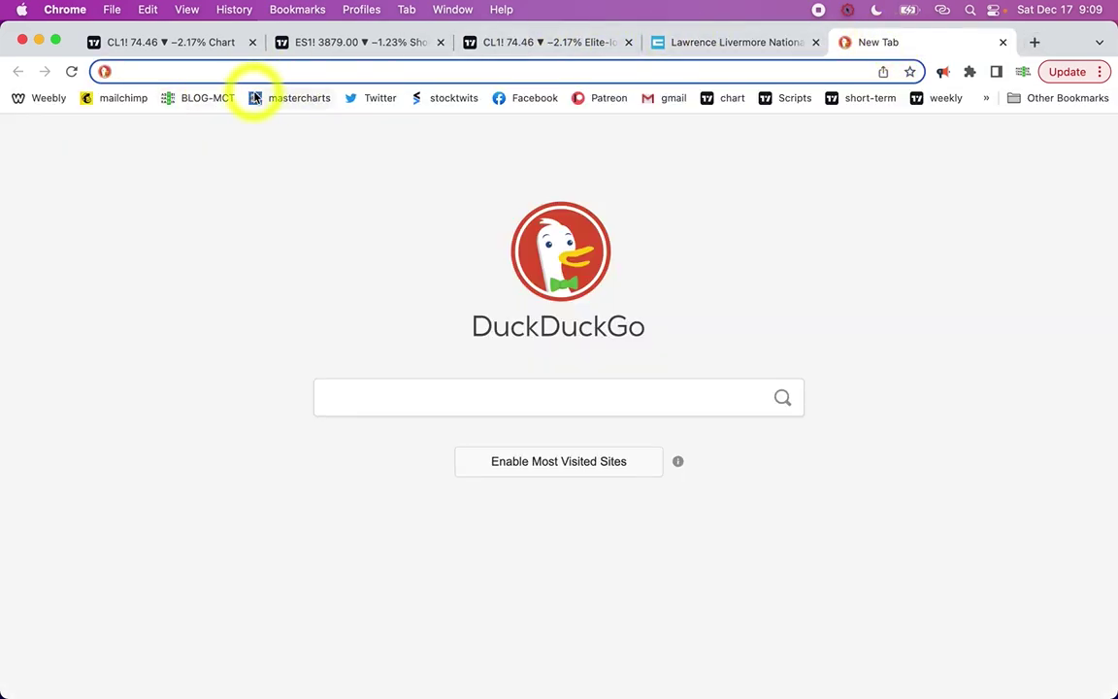
# Open the MasterChartsTrading blog's Sign-Up pricing plans and scroll through them, then return to crude oil
pyautogui.click(176, 100)
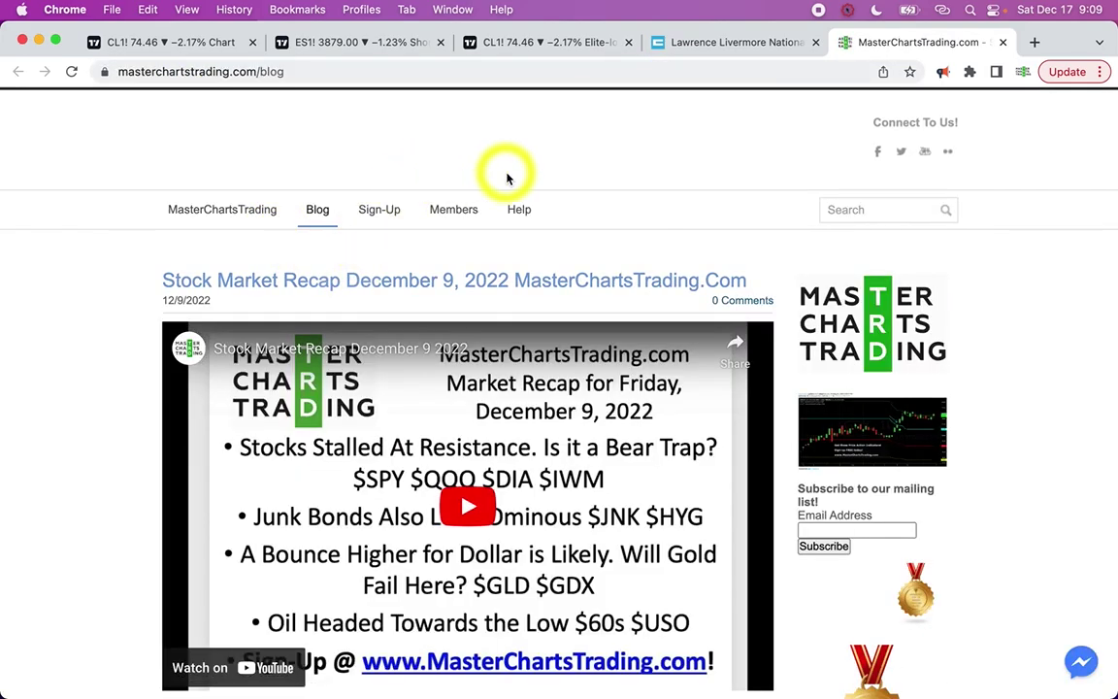
pyautogui.click(367, 207)
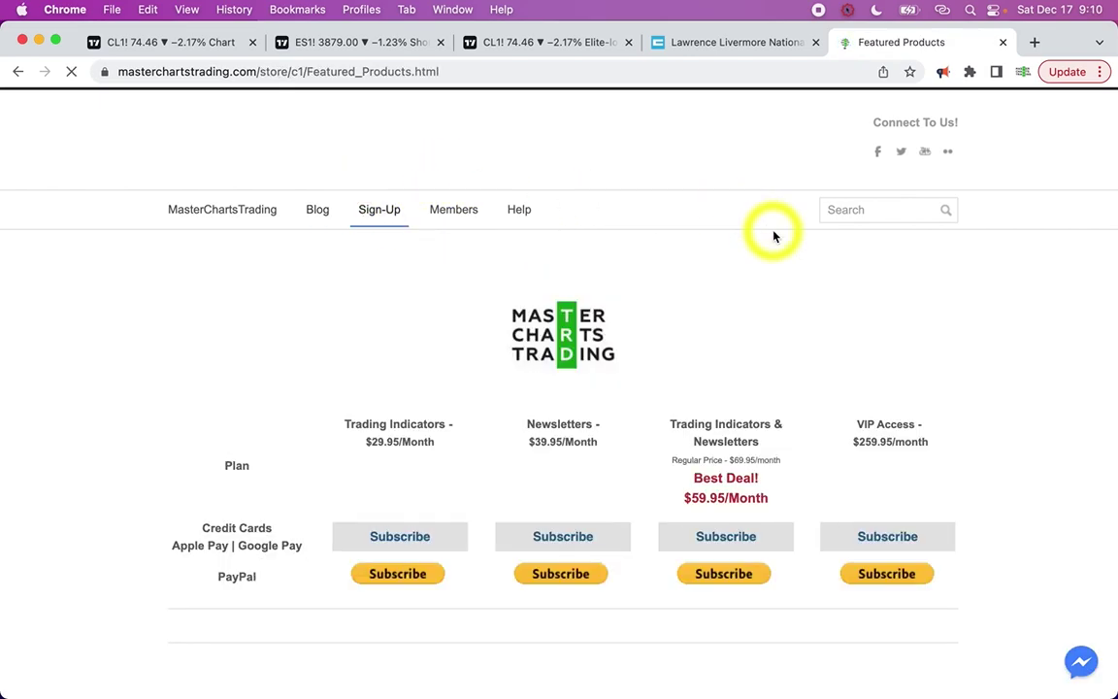
pyautogui.scroll(-1, 774, 236)
pyautogui.scroll(-2, 773, 236)
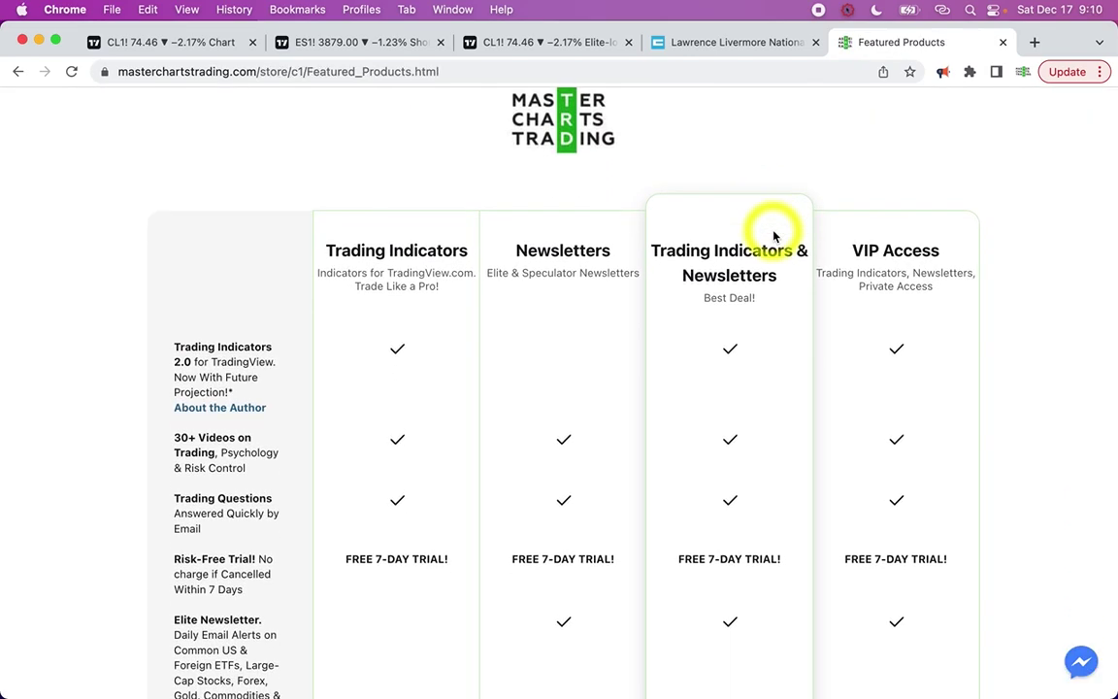
pyautogui.click(185, 42)
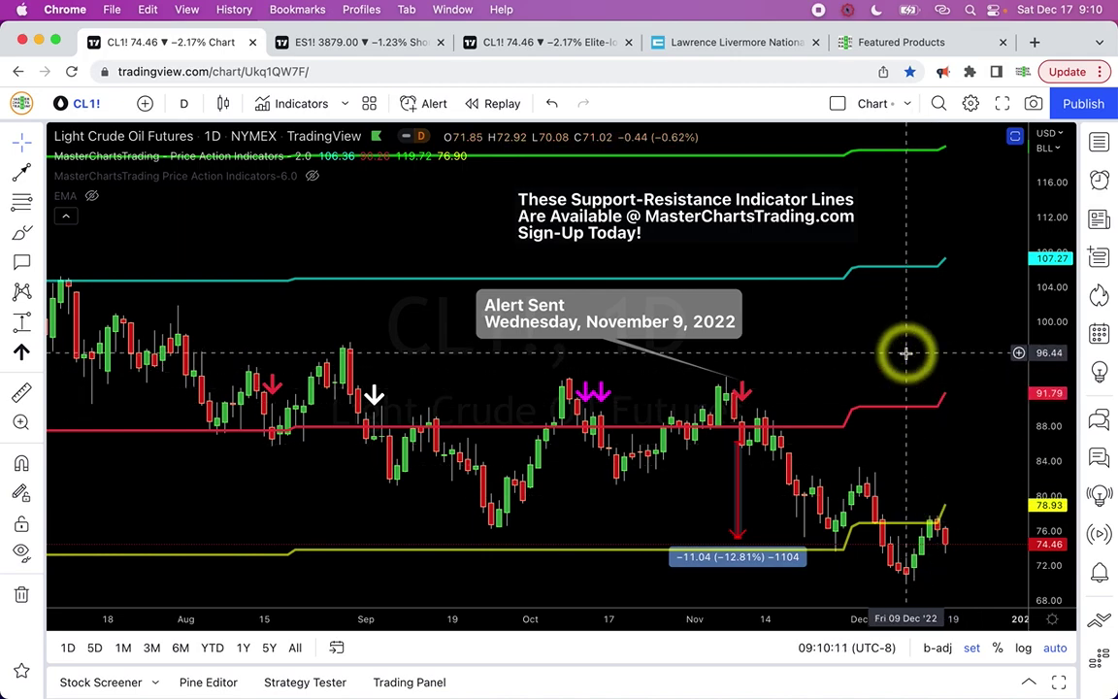
# Switch to the ES1! S&P 500 E-mini futures chart with 5-second bars
pyautogui.write('5S')
pyautogui.press('Return')
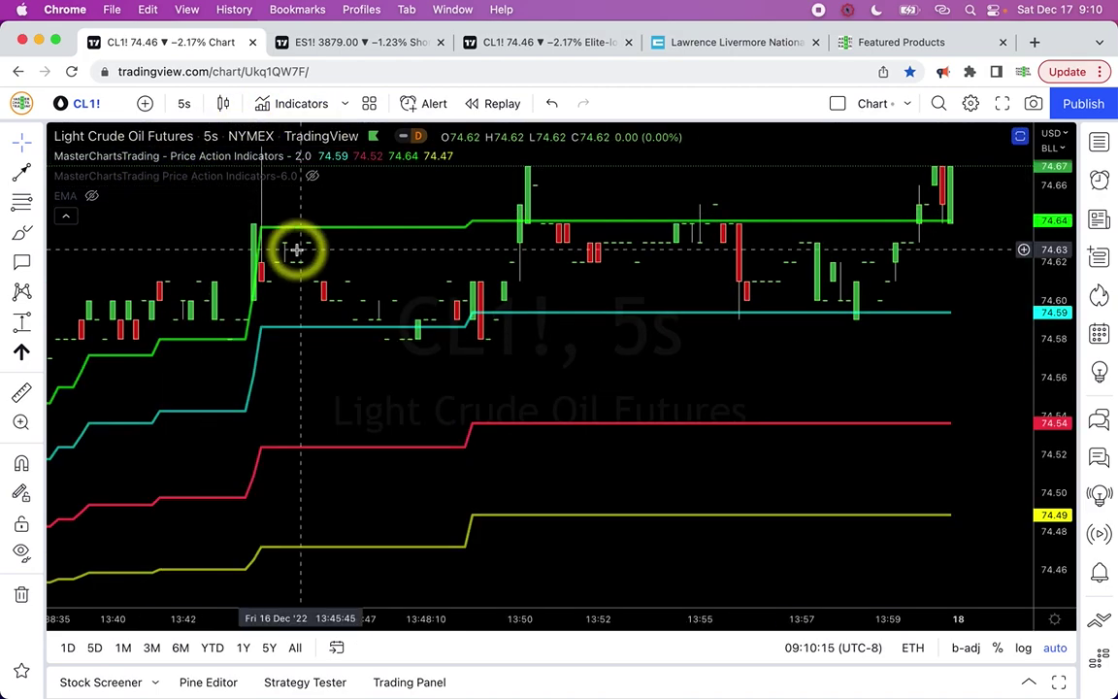
pyautogui.click(364, 42)
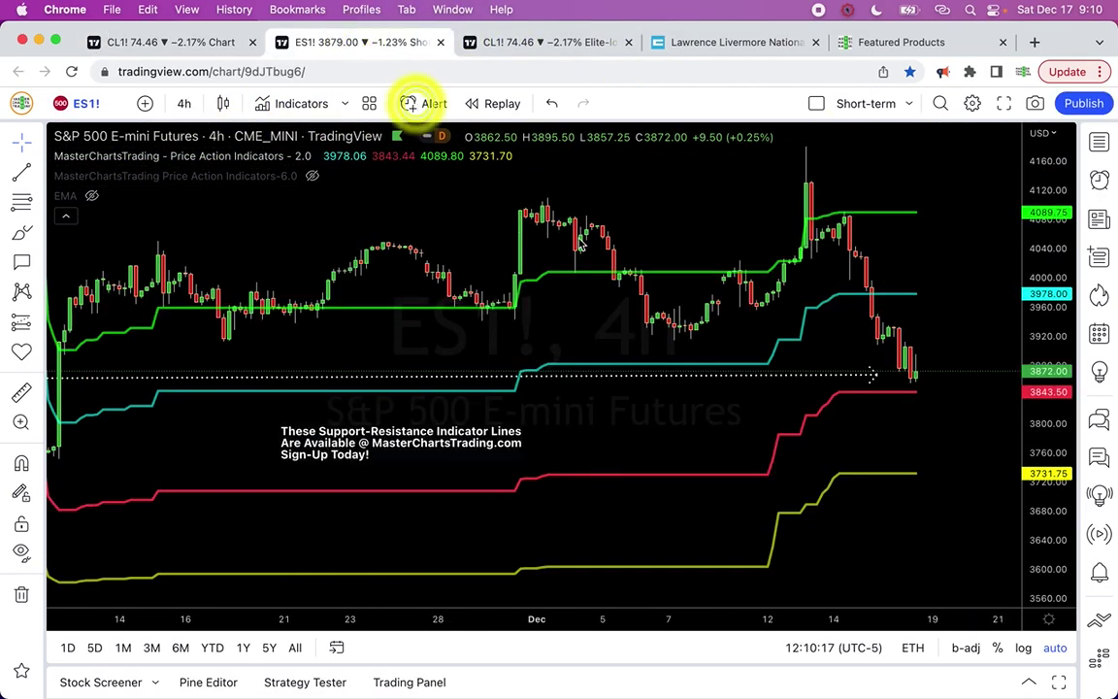
pyautogui.write('5S')
pyautogui.press('Return')
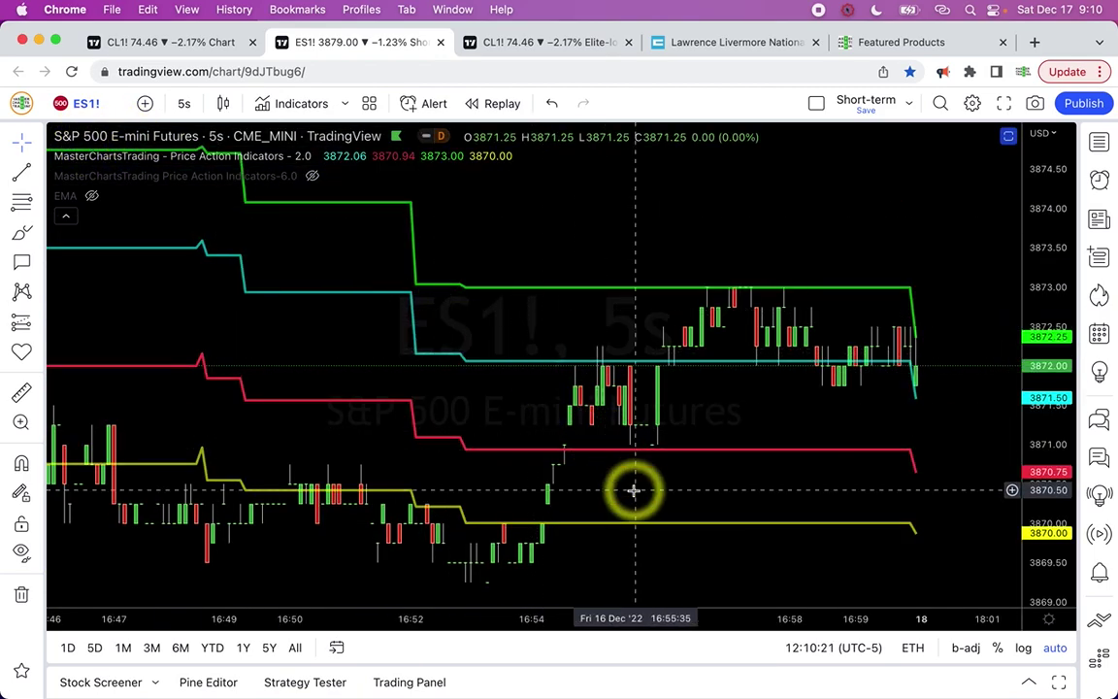
# Change the chart to 15-second bars, scroll back through history, then go to the pricing page
pyautogui.write('1')
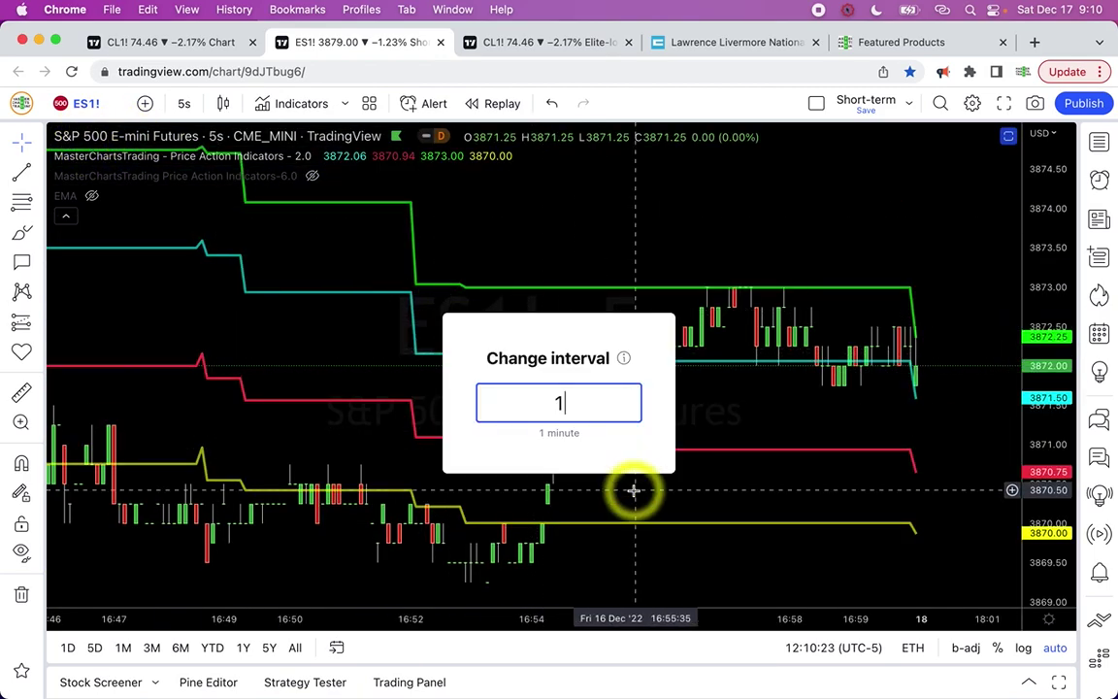
pyautogui.write('5s')
pyautogui.press('Return')
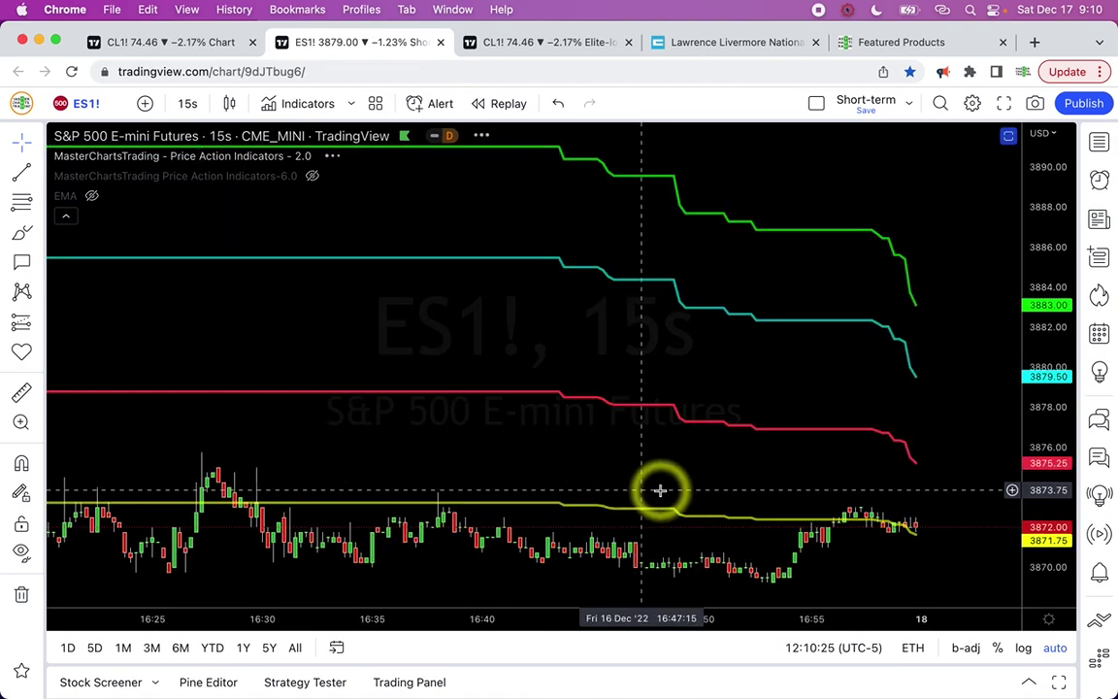
pyautogui.hscroll(-10, 575, 464)
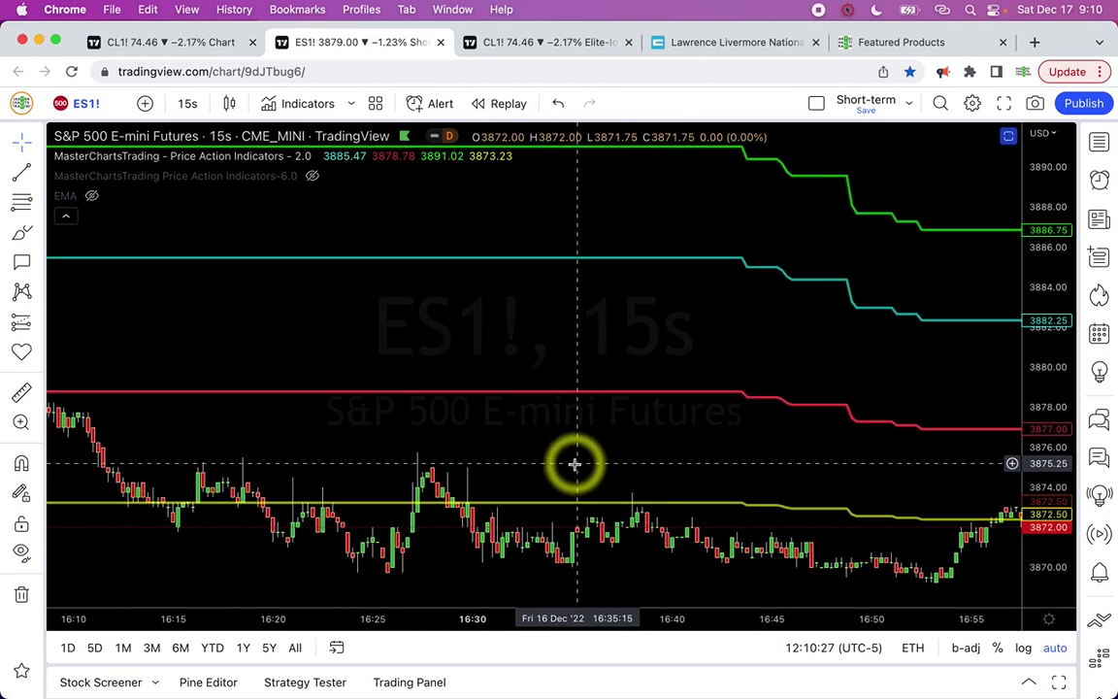
pyautogui.hscroll(-5, 381, 412)
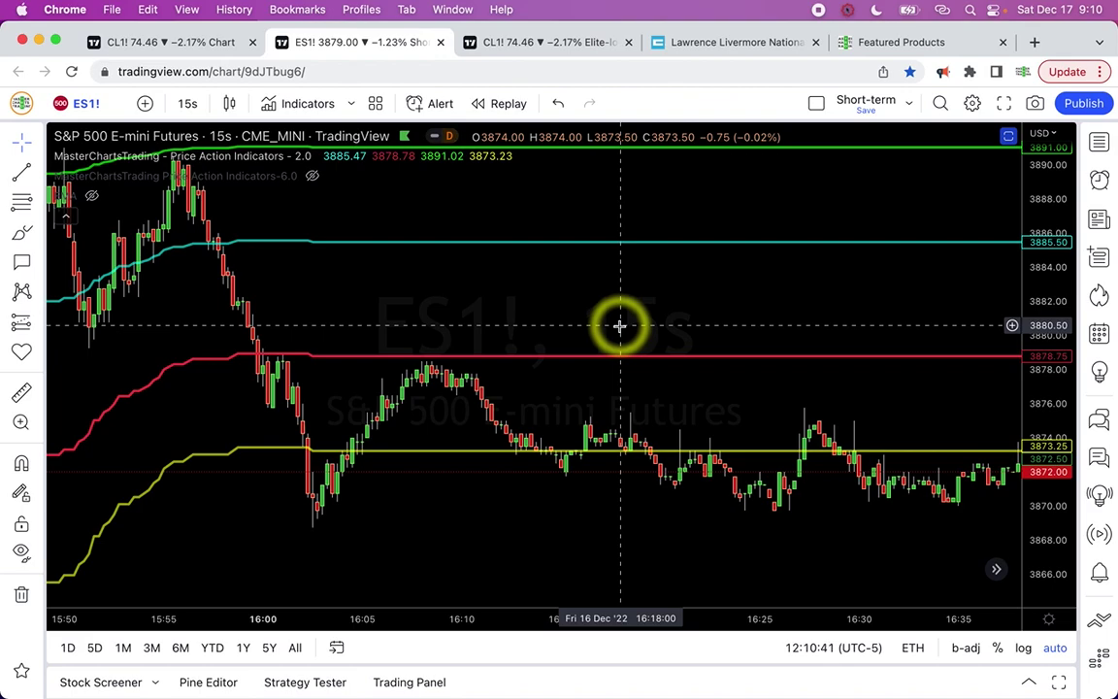
pyautogui.scroll(-3, 619, 325)
pyautogui.click(895, 45)
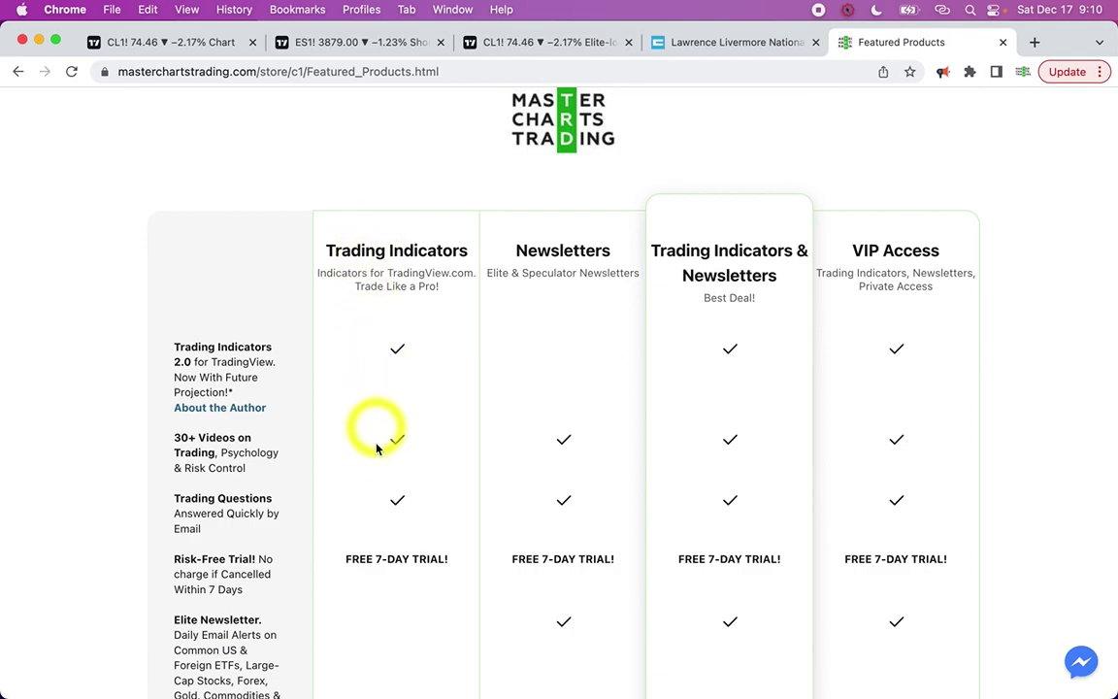
# Set the crude oil futures chart to a daily (1D) interval
pyautogui.click(172, 42)
pyautogui.write('1')
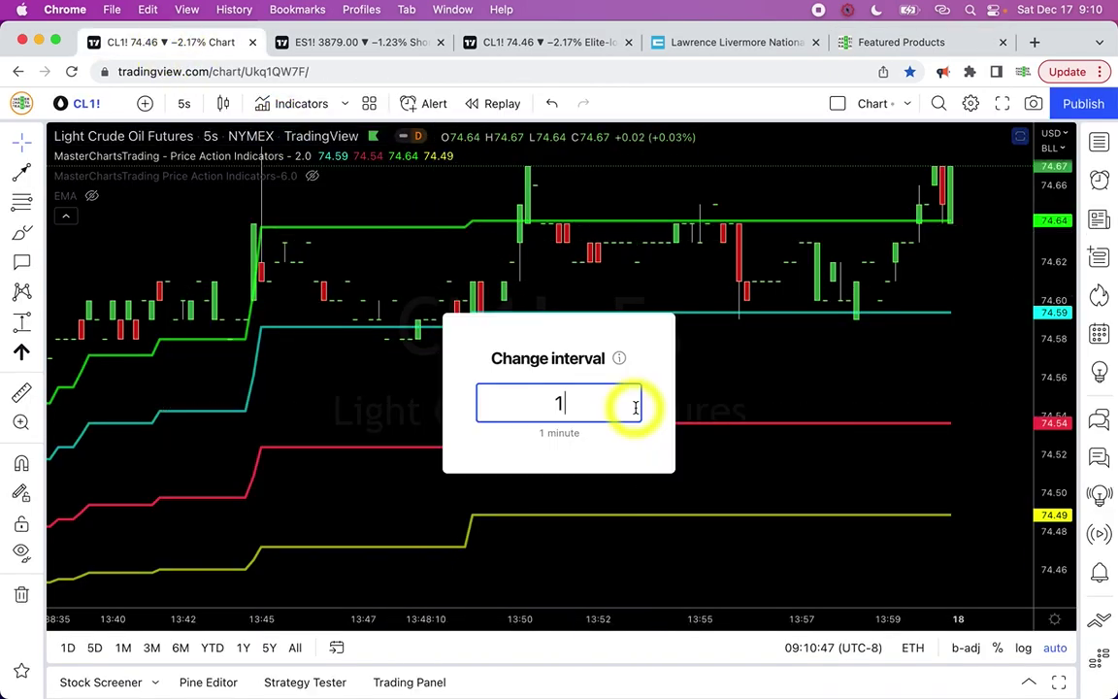
pyautogui.write('D')
pyautogui.press('Return')
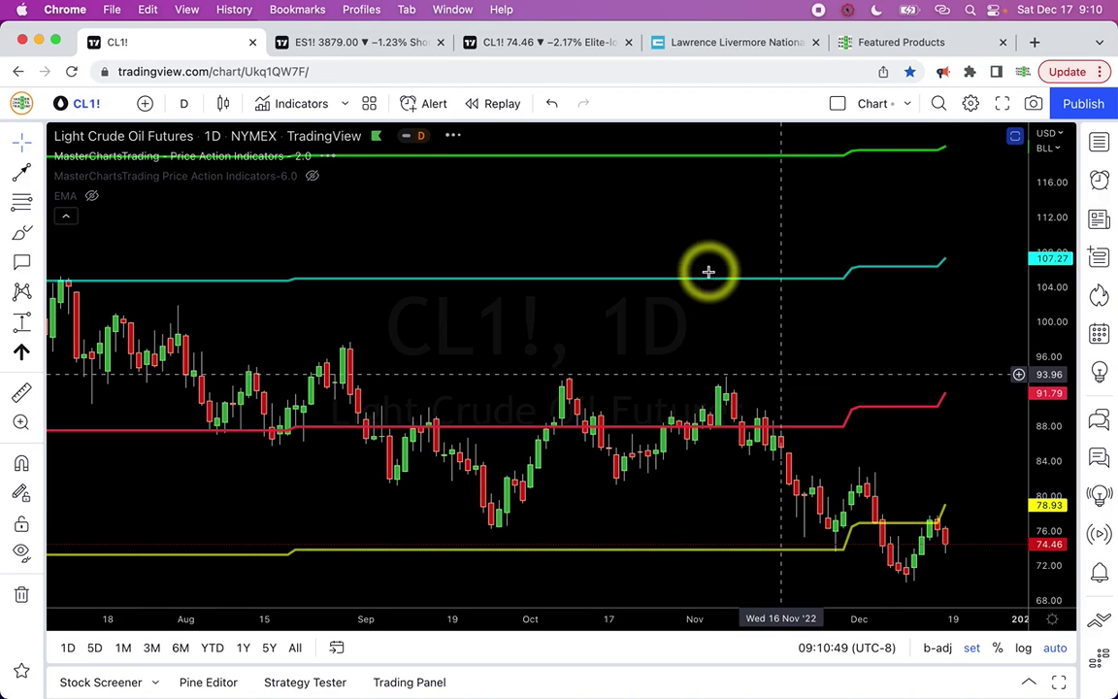
# Scroll through the Featured Products plans, briefly highlighting the best-deal plan's name and price
pyautogui.click(956, 42)
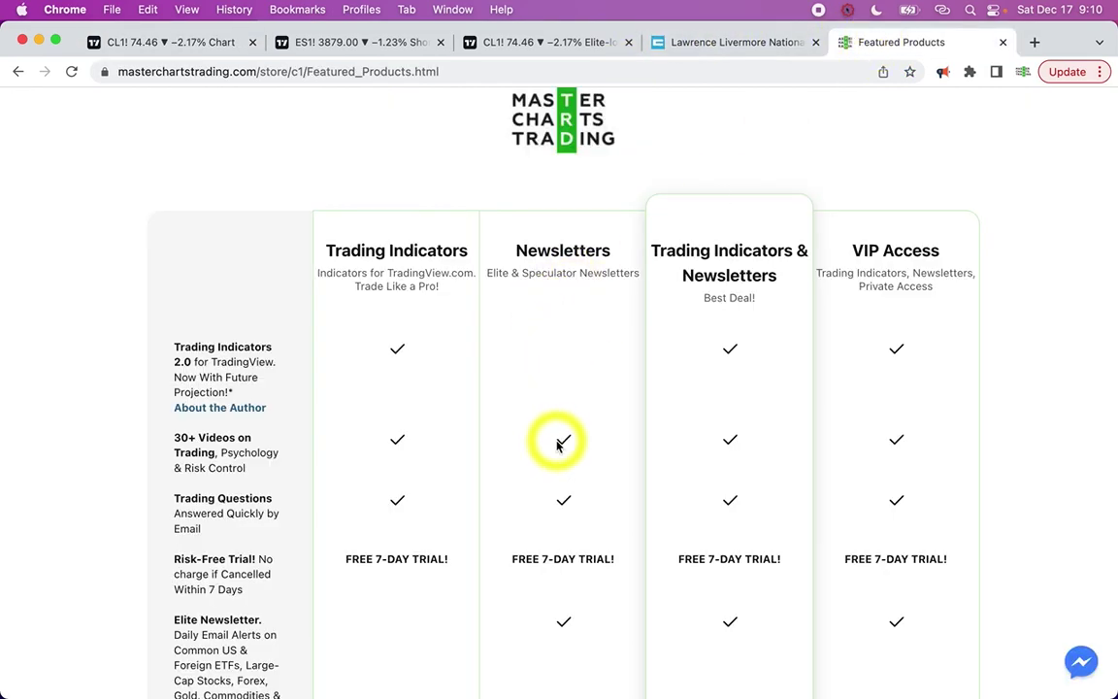
pyautogui.scroll(-1, 571, 377)
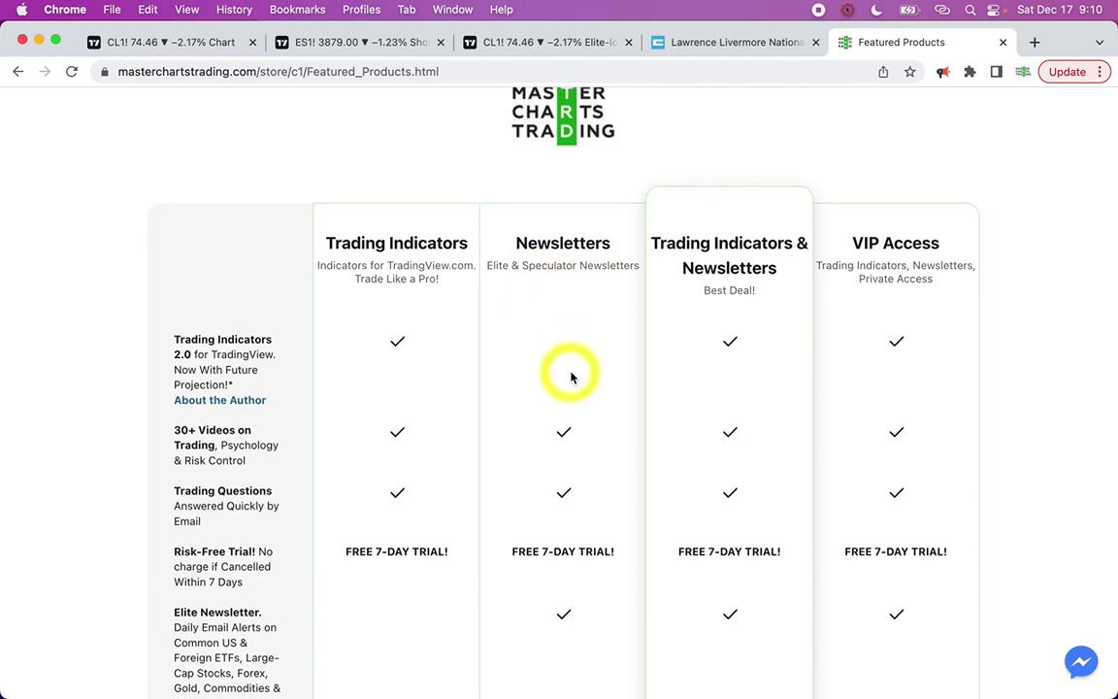
pyautogui.scroll(-2, 571, 376)
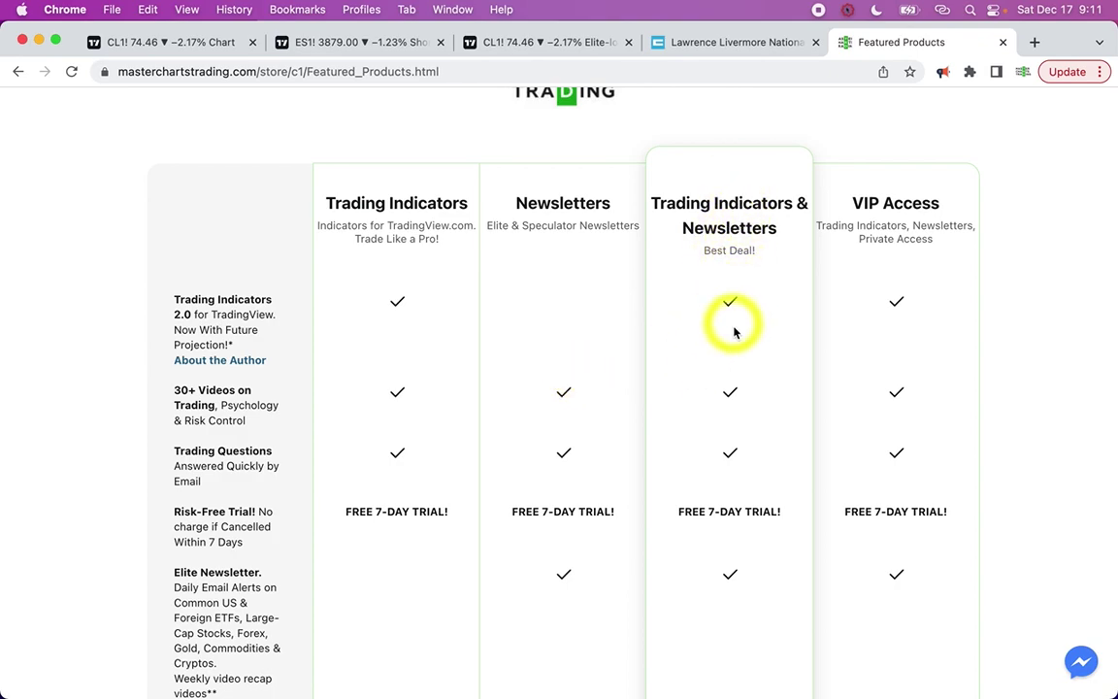
pyautogui.scroll(-10, 733, 333)
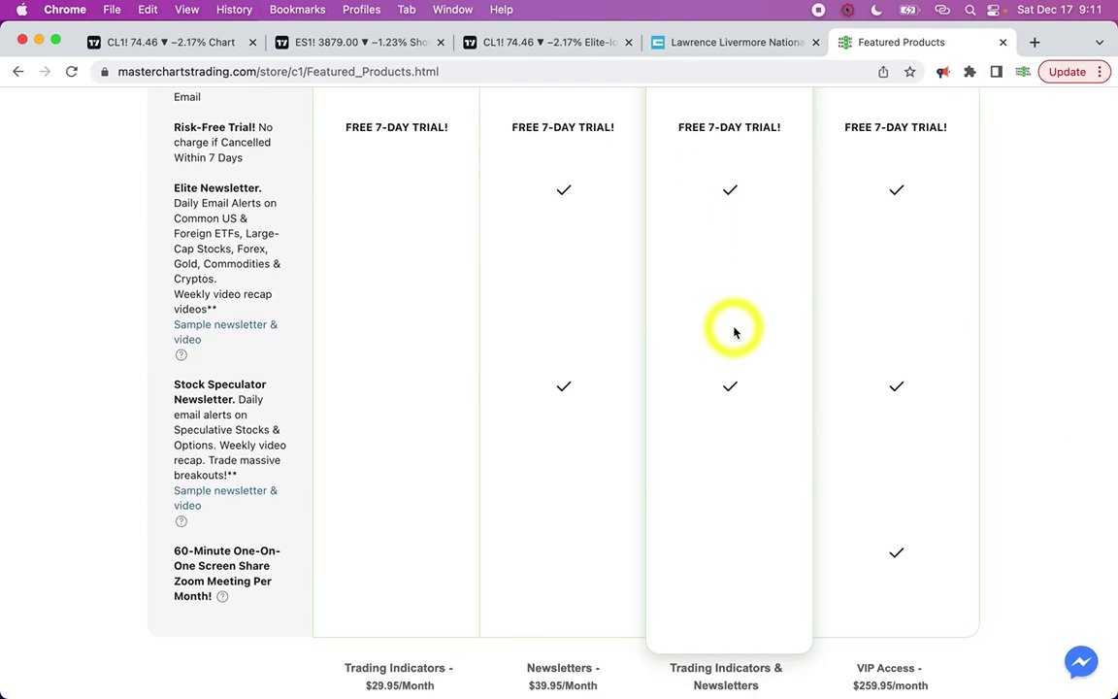
pyautogui.moveTo(767, 572); pyautogui.dragTo(669, 511)
pyautogui.click(730, 393)
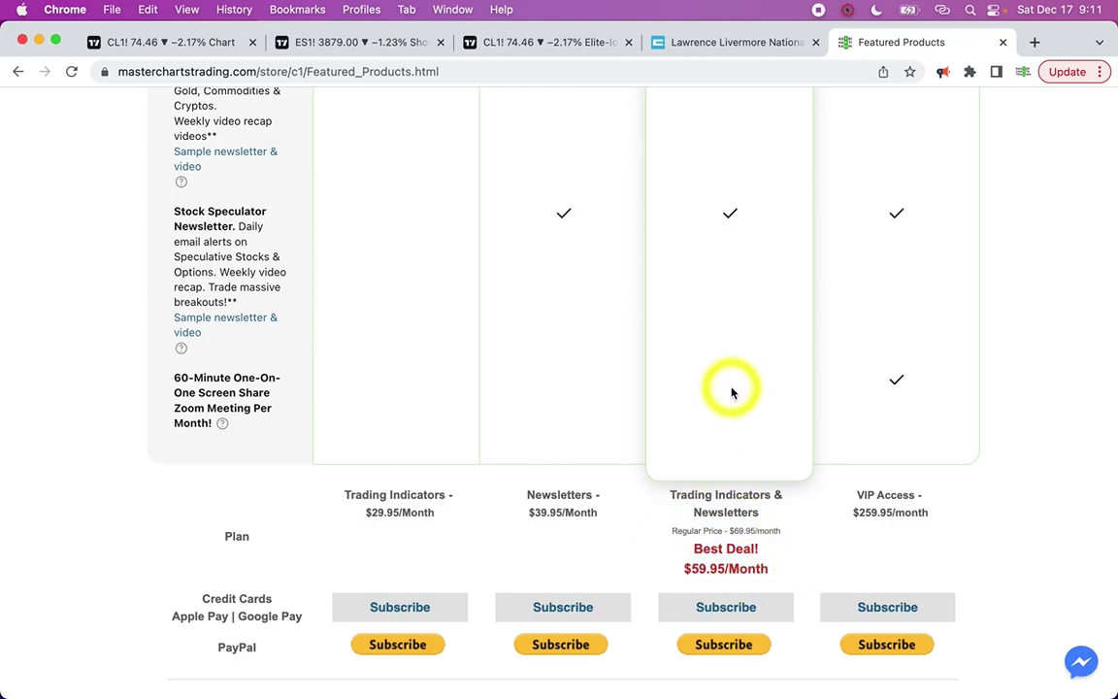
pyautogui.scroll(15, 731, 392)
# Return to the crude oil chart, then bring up PowerPoint's Like & Share slide 2
pyautogui.moveTo(529, 215)
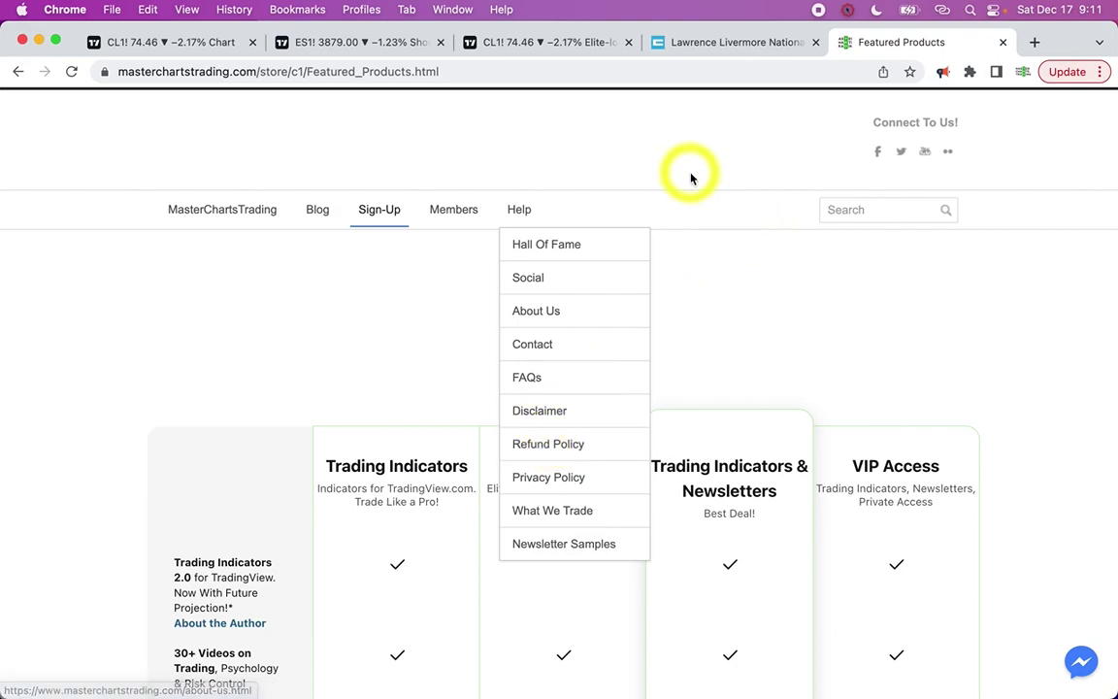
pyautogui.click(204, 41)
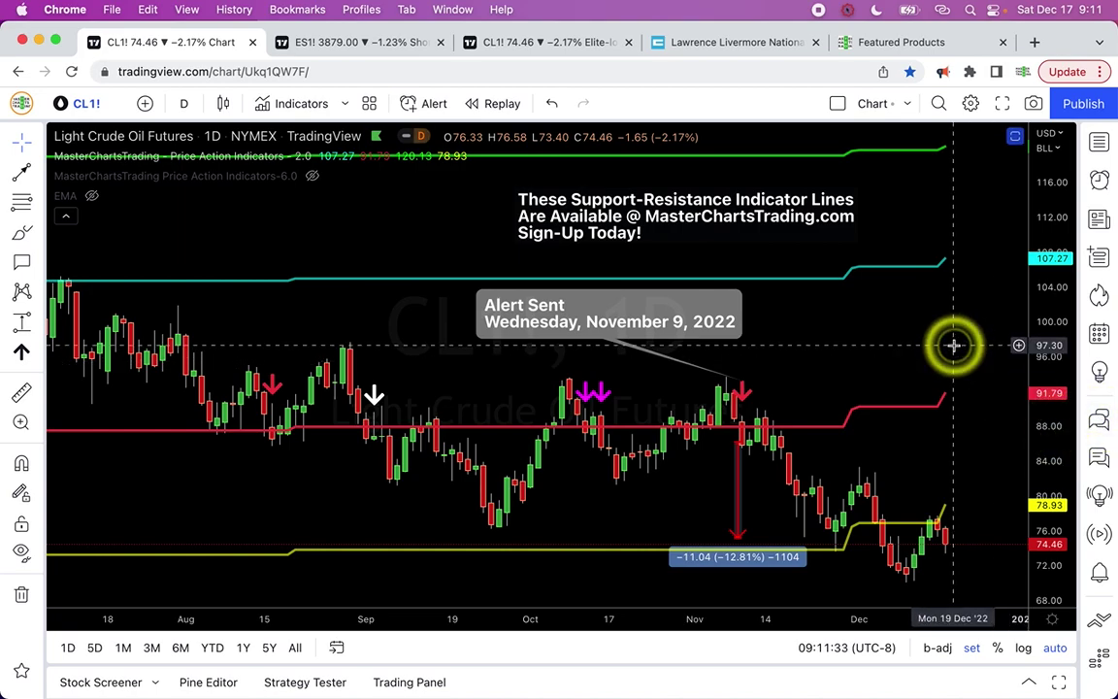
pyautogui.moveTo(640, 693)
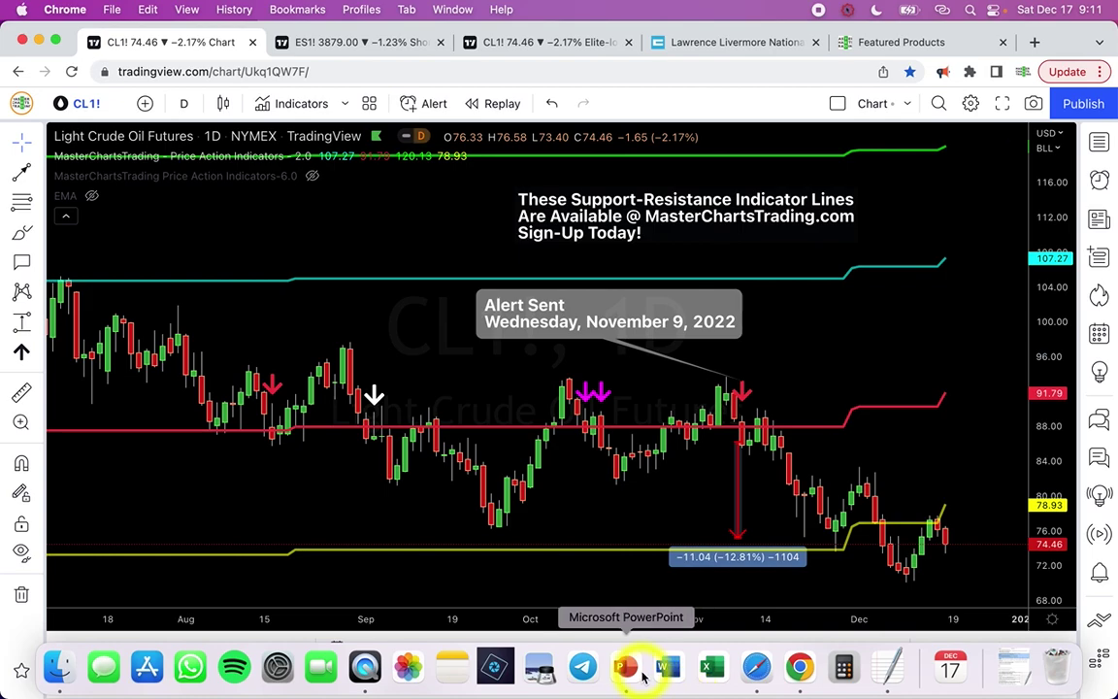
pyautogui.click(627, 669)
pyautogui.scroll(-2, 710, 342)
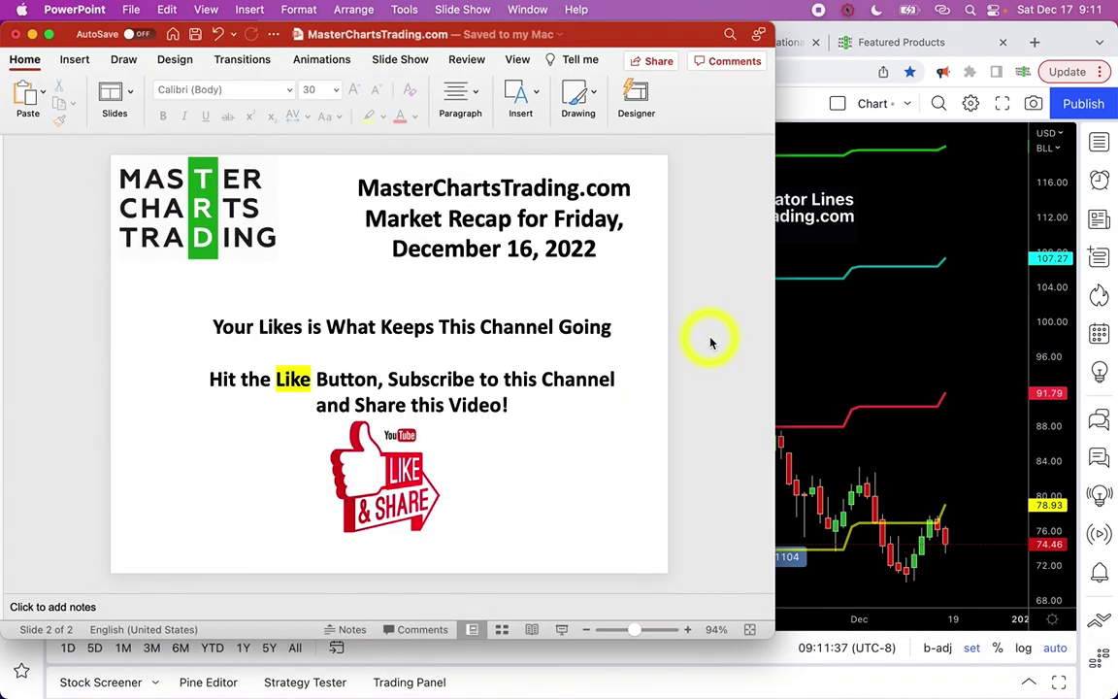